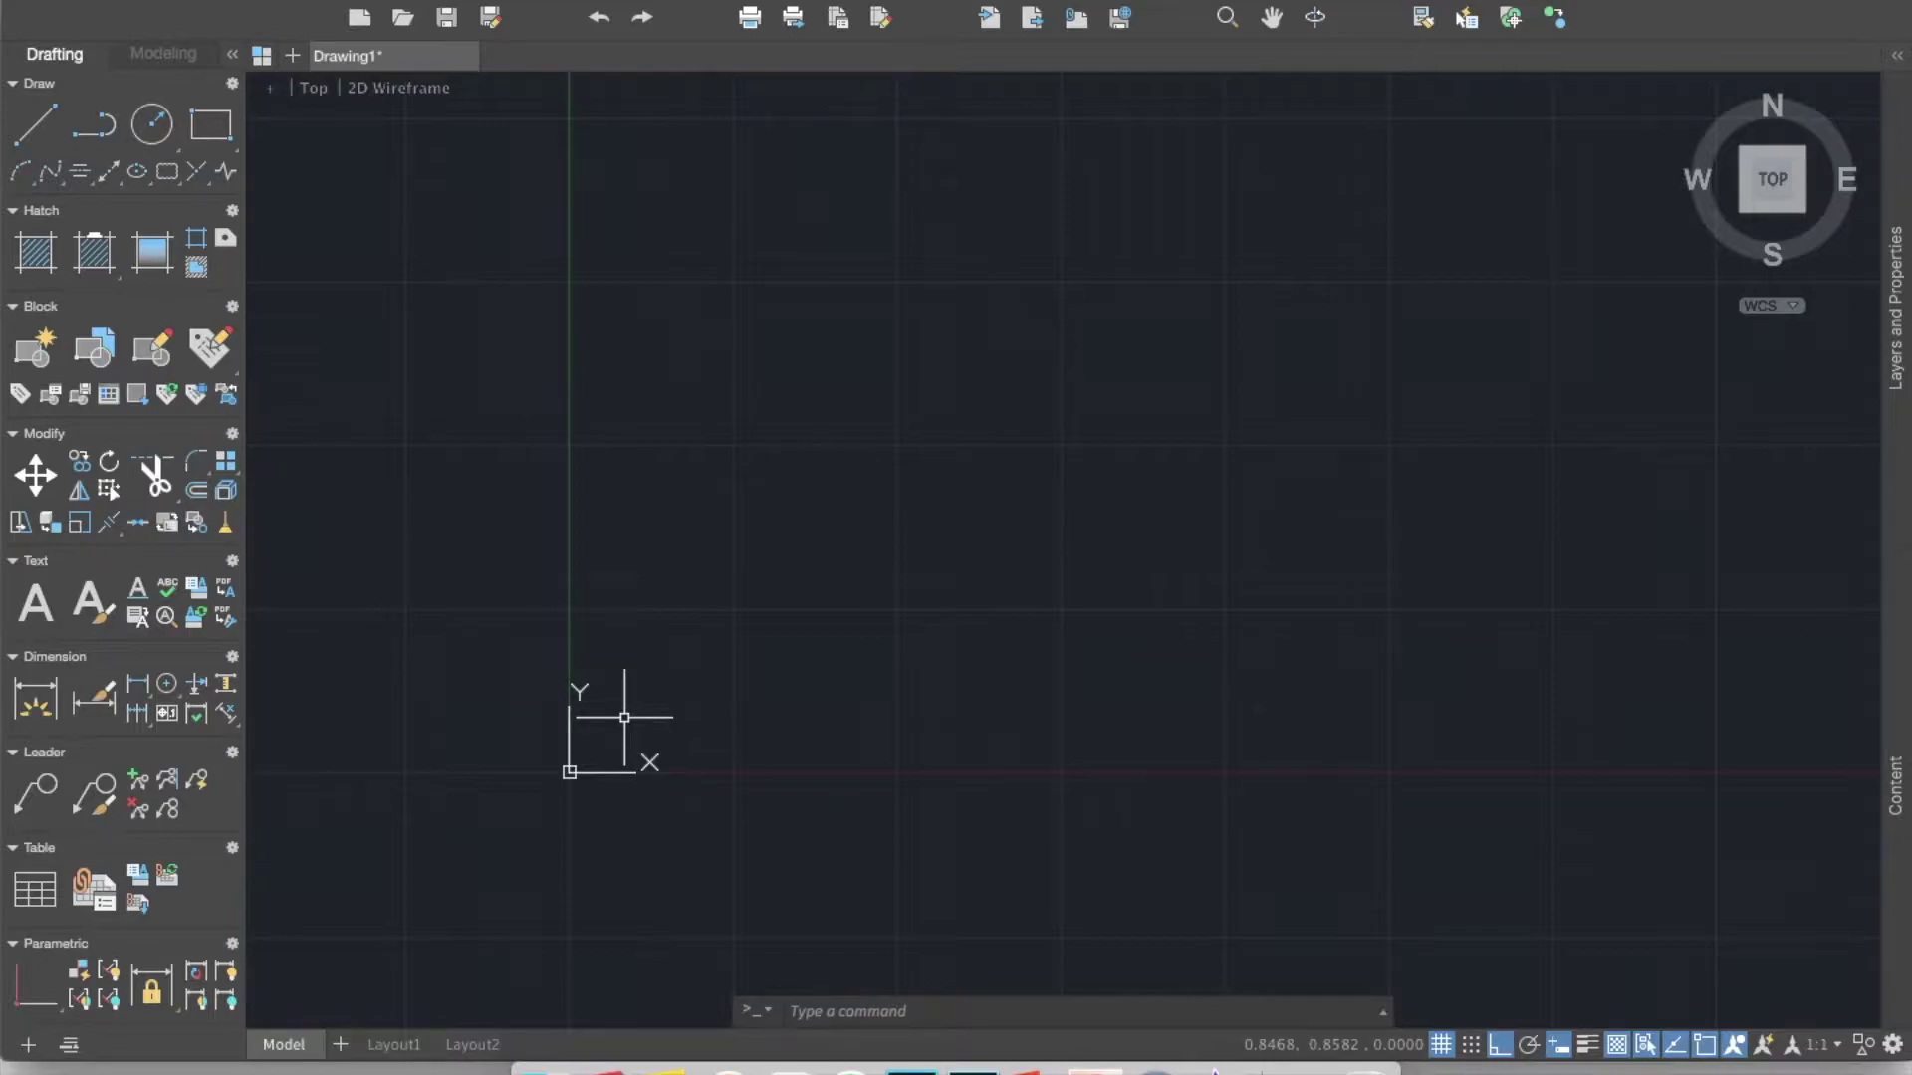
# Draw the outer wall rectangle with its first corner at the origin 0,0
pyautogui.write('rec')
pyautogui.press('Return')
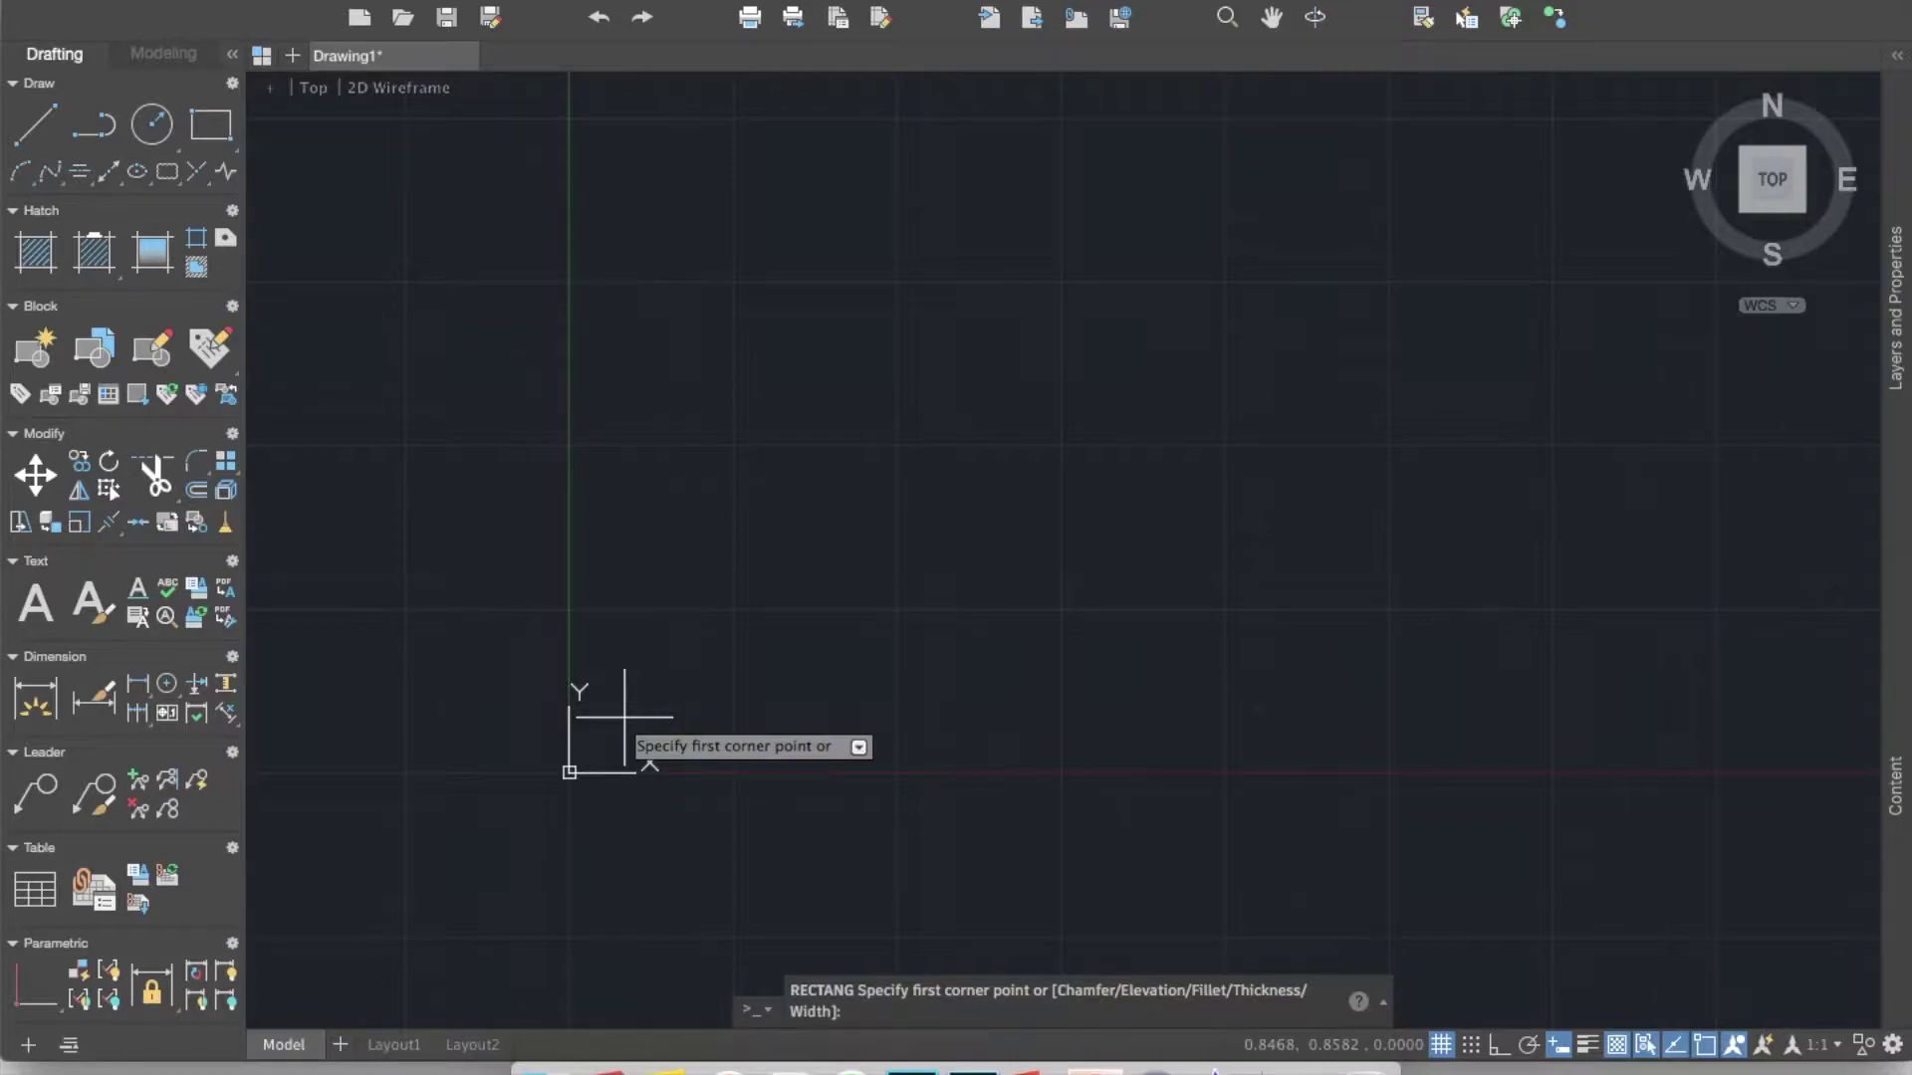
pyautogui.moveTo(625, 716); pyautogui.dragTo(585, 778, button='middle')
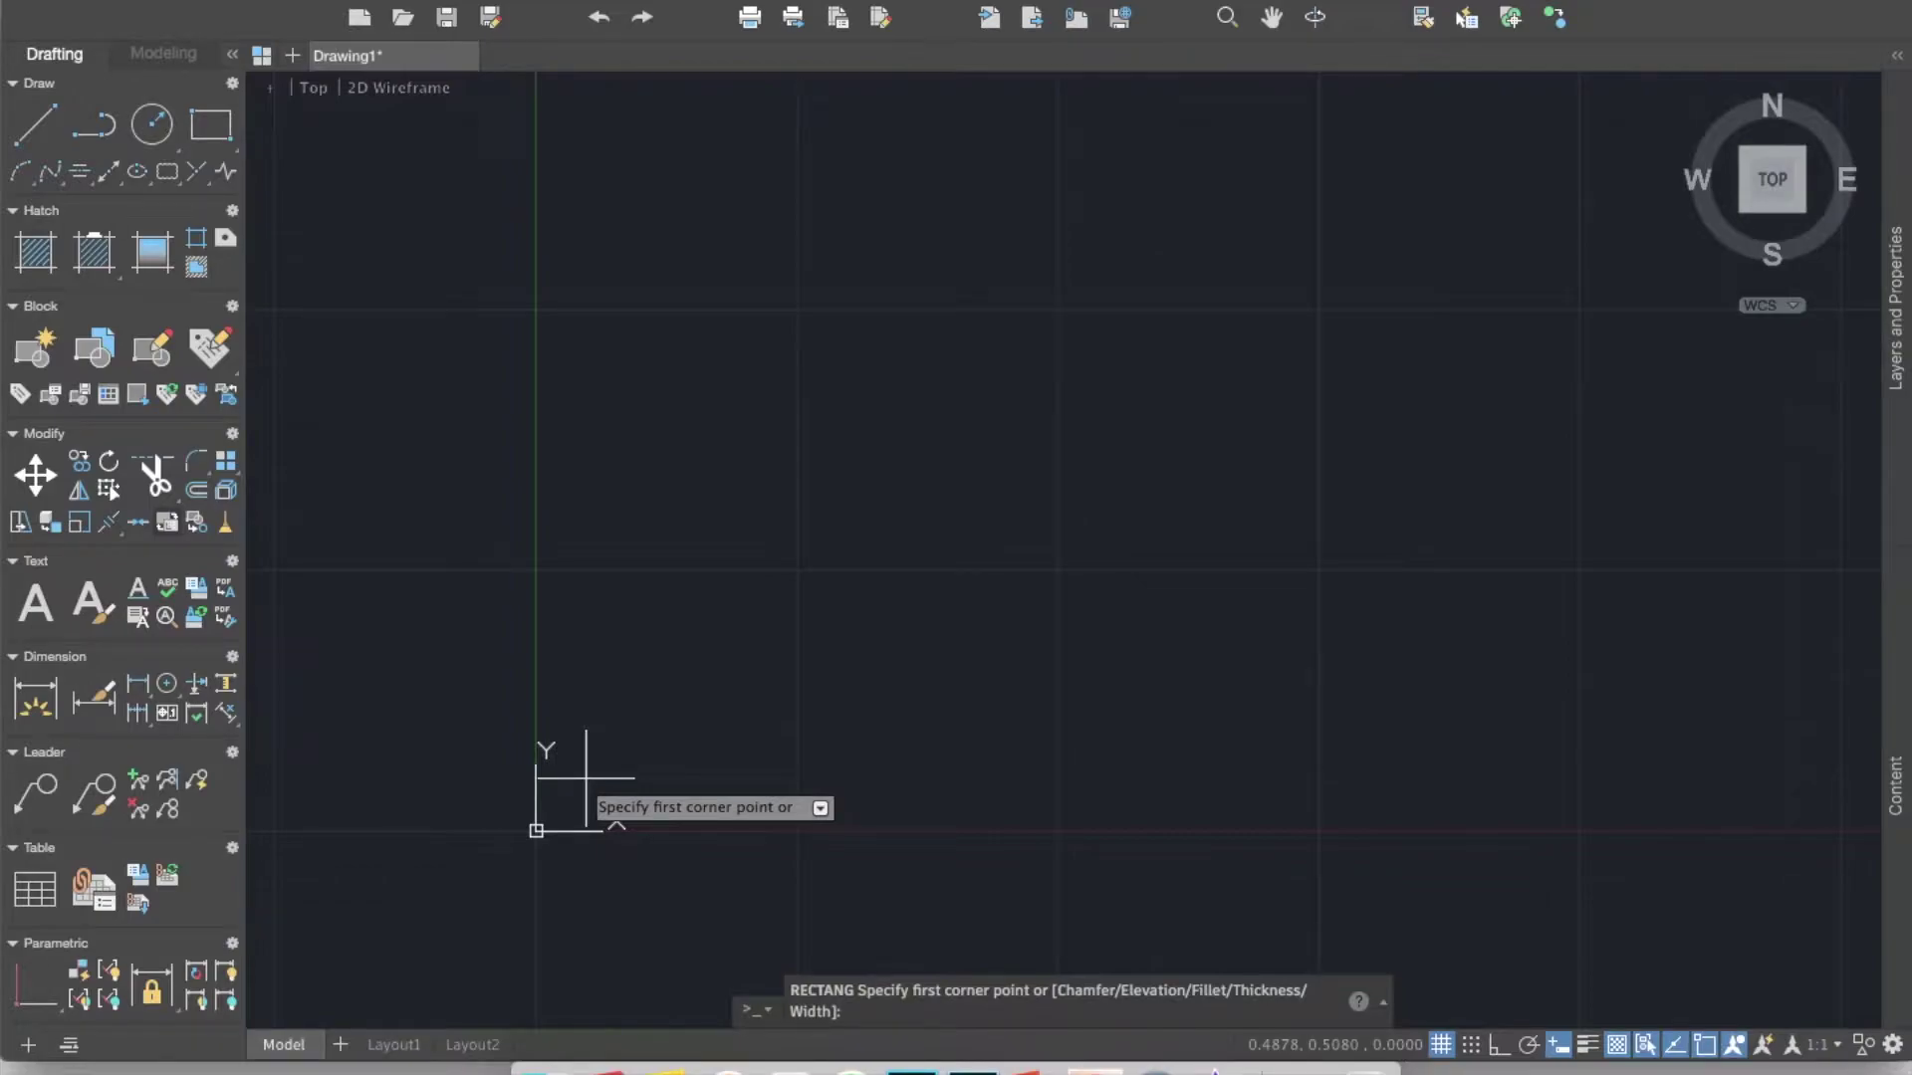
pyautogui.write('0,0,0')
pyautogui.press('Return')
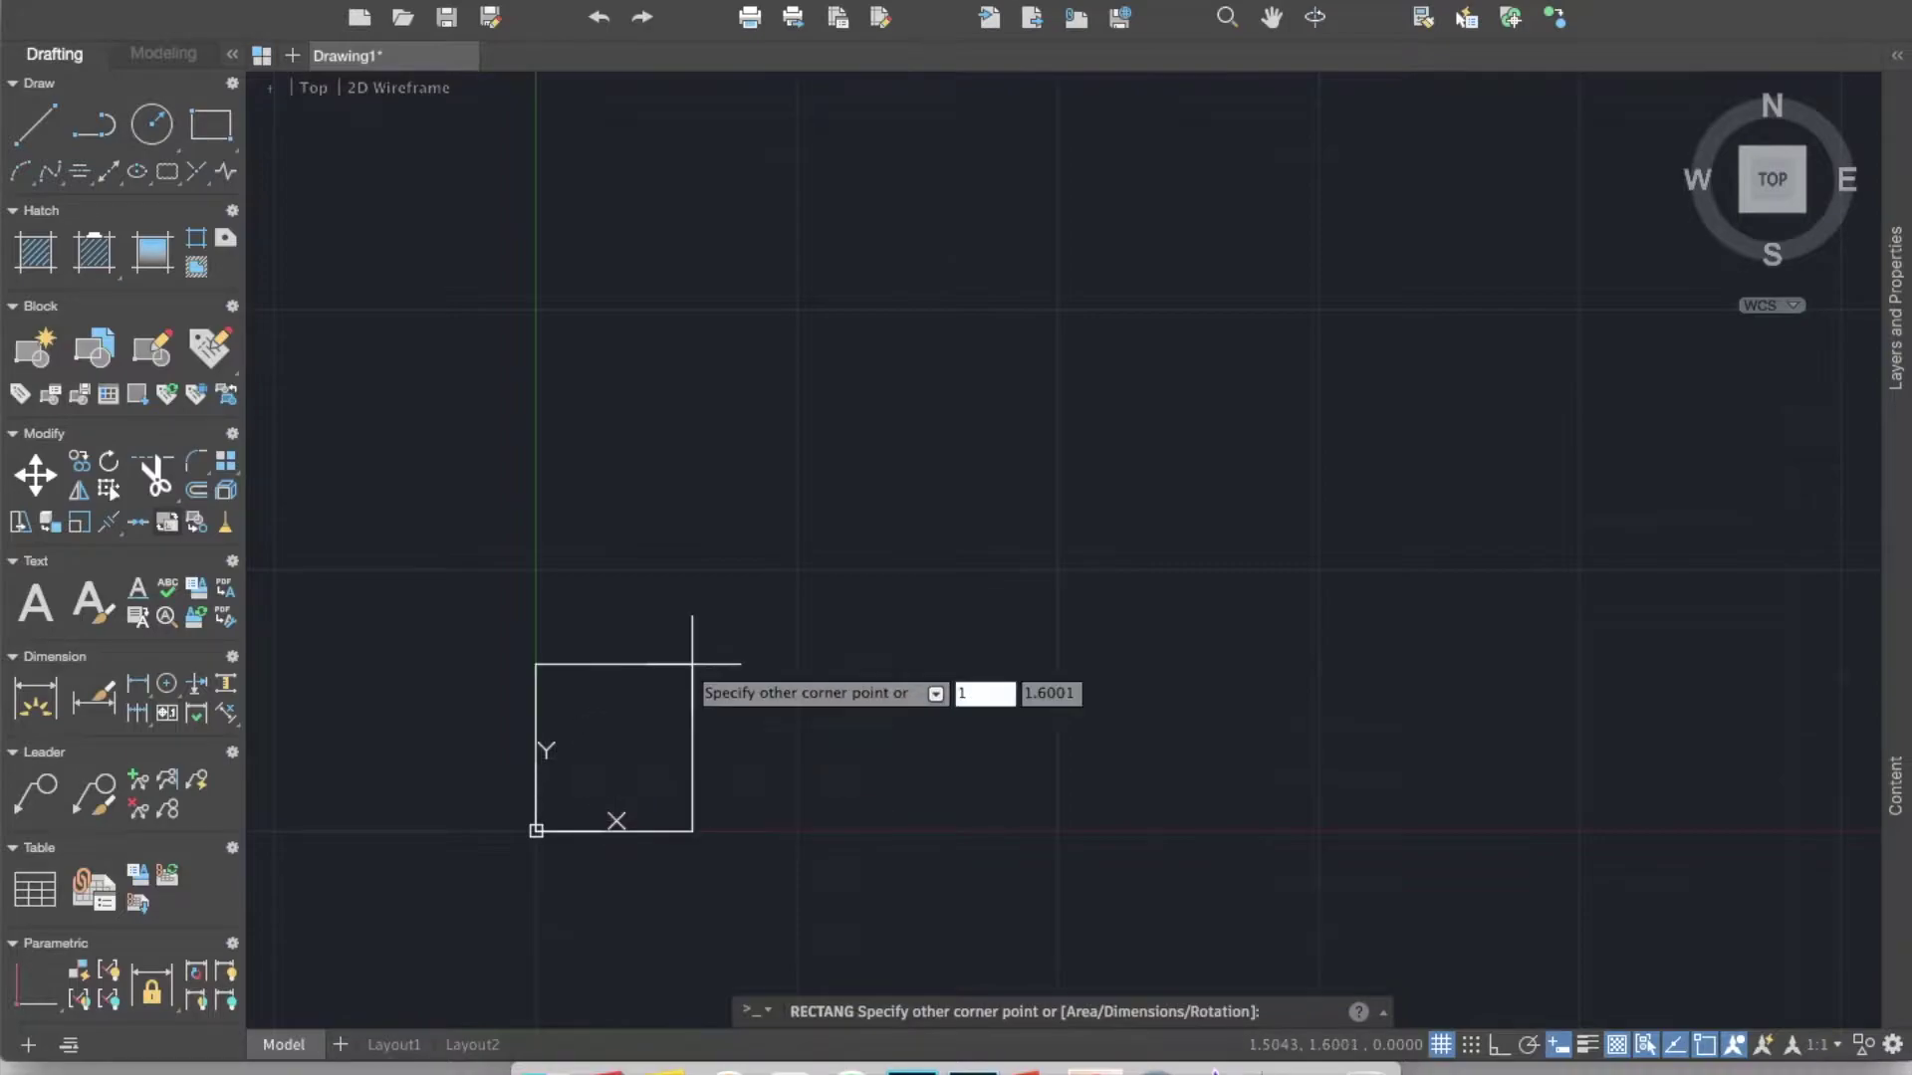
pyautogui.press('Return')
pyautogui.scroll(3, 696, 607)
pyautogui.scroll(2, 747, 607)
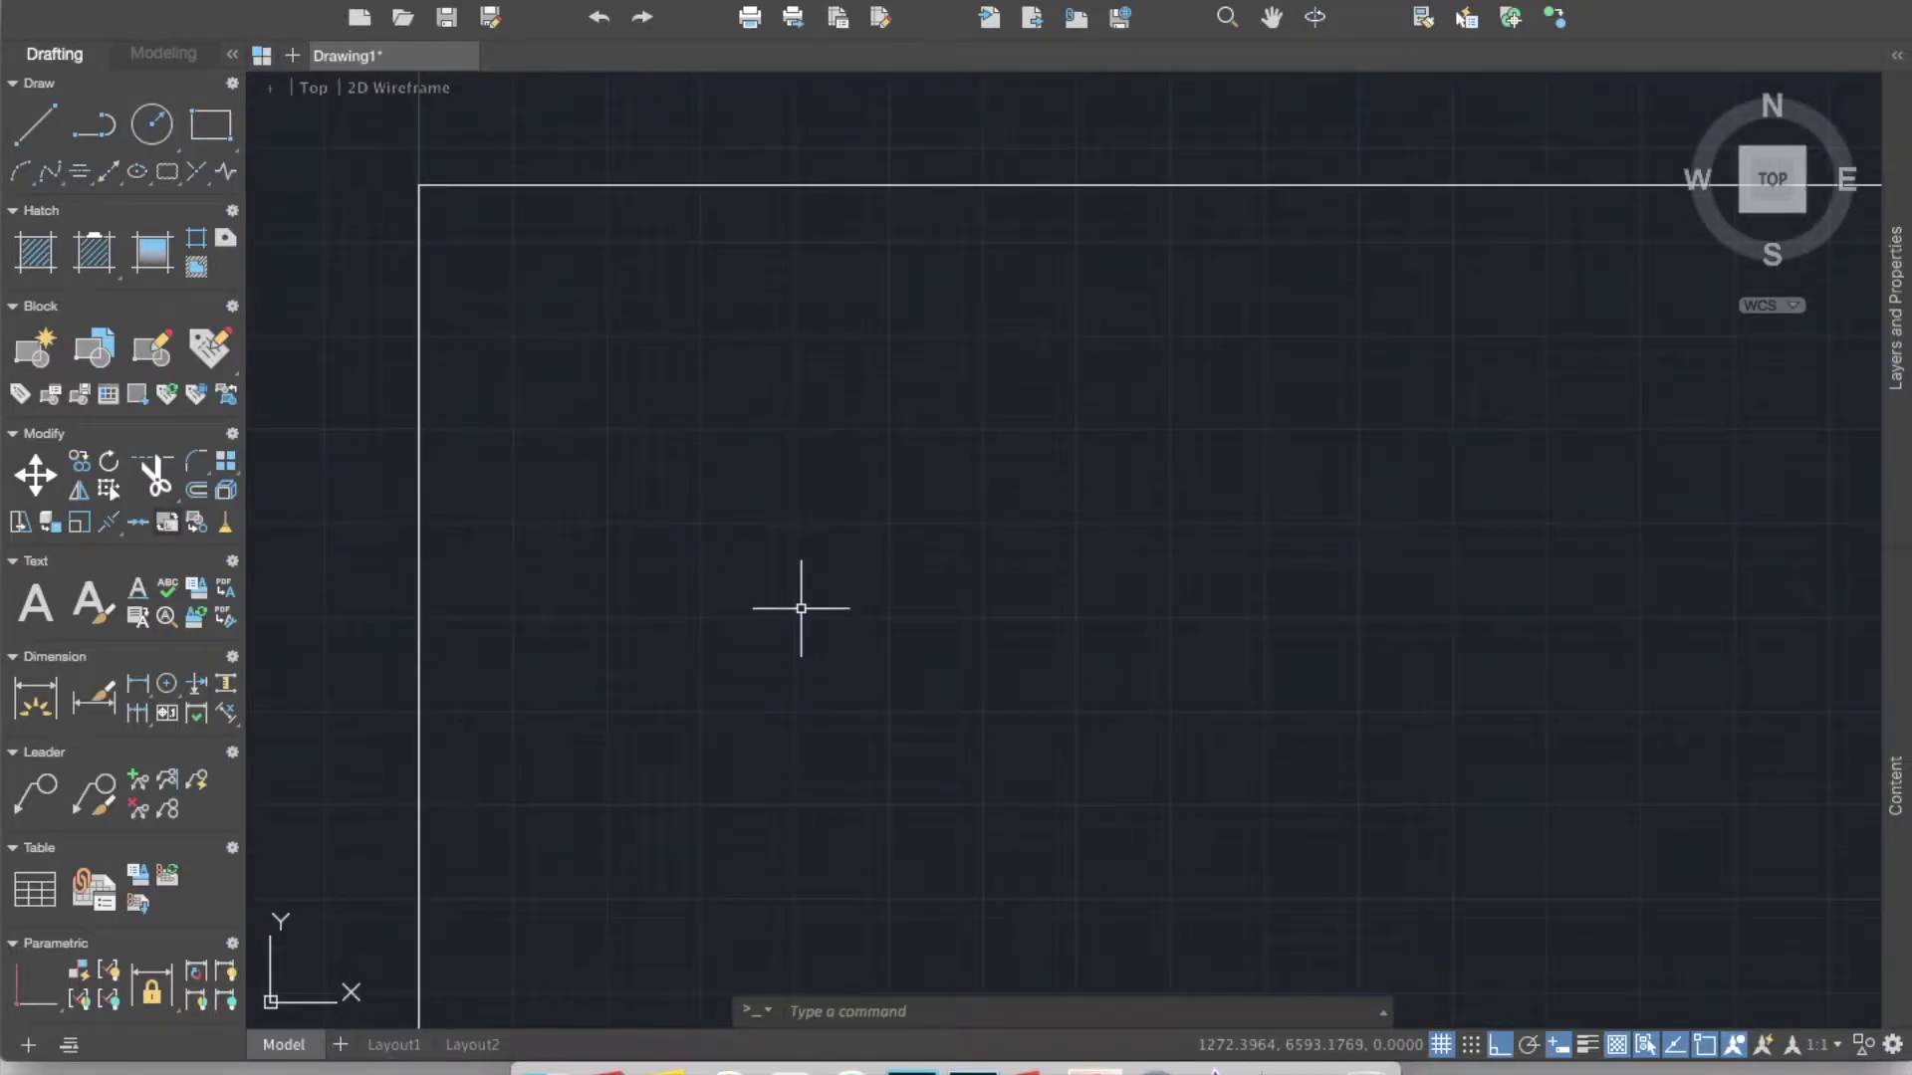
# Offset the rectangle 10 inward to form the inner wall line, then start saving
pyautogui.write('o')
pyautogui.press('Return')
pyautogui.write('10')
pyautogui.press('Return')
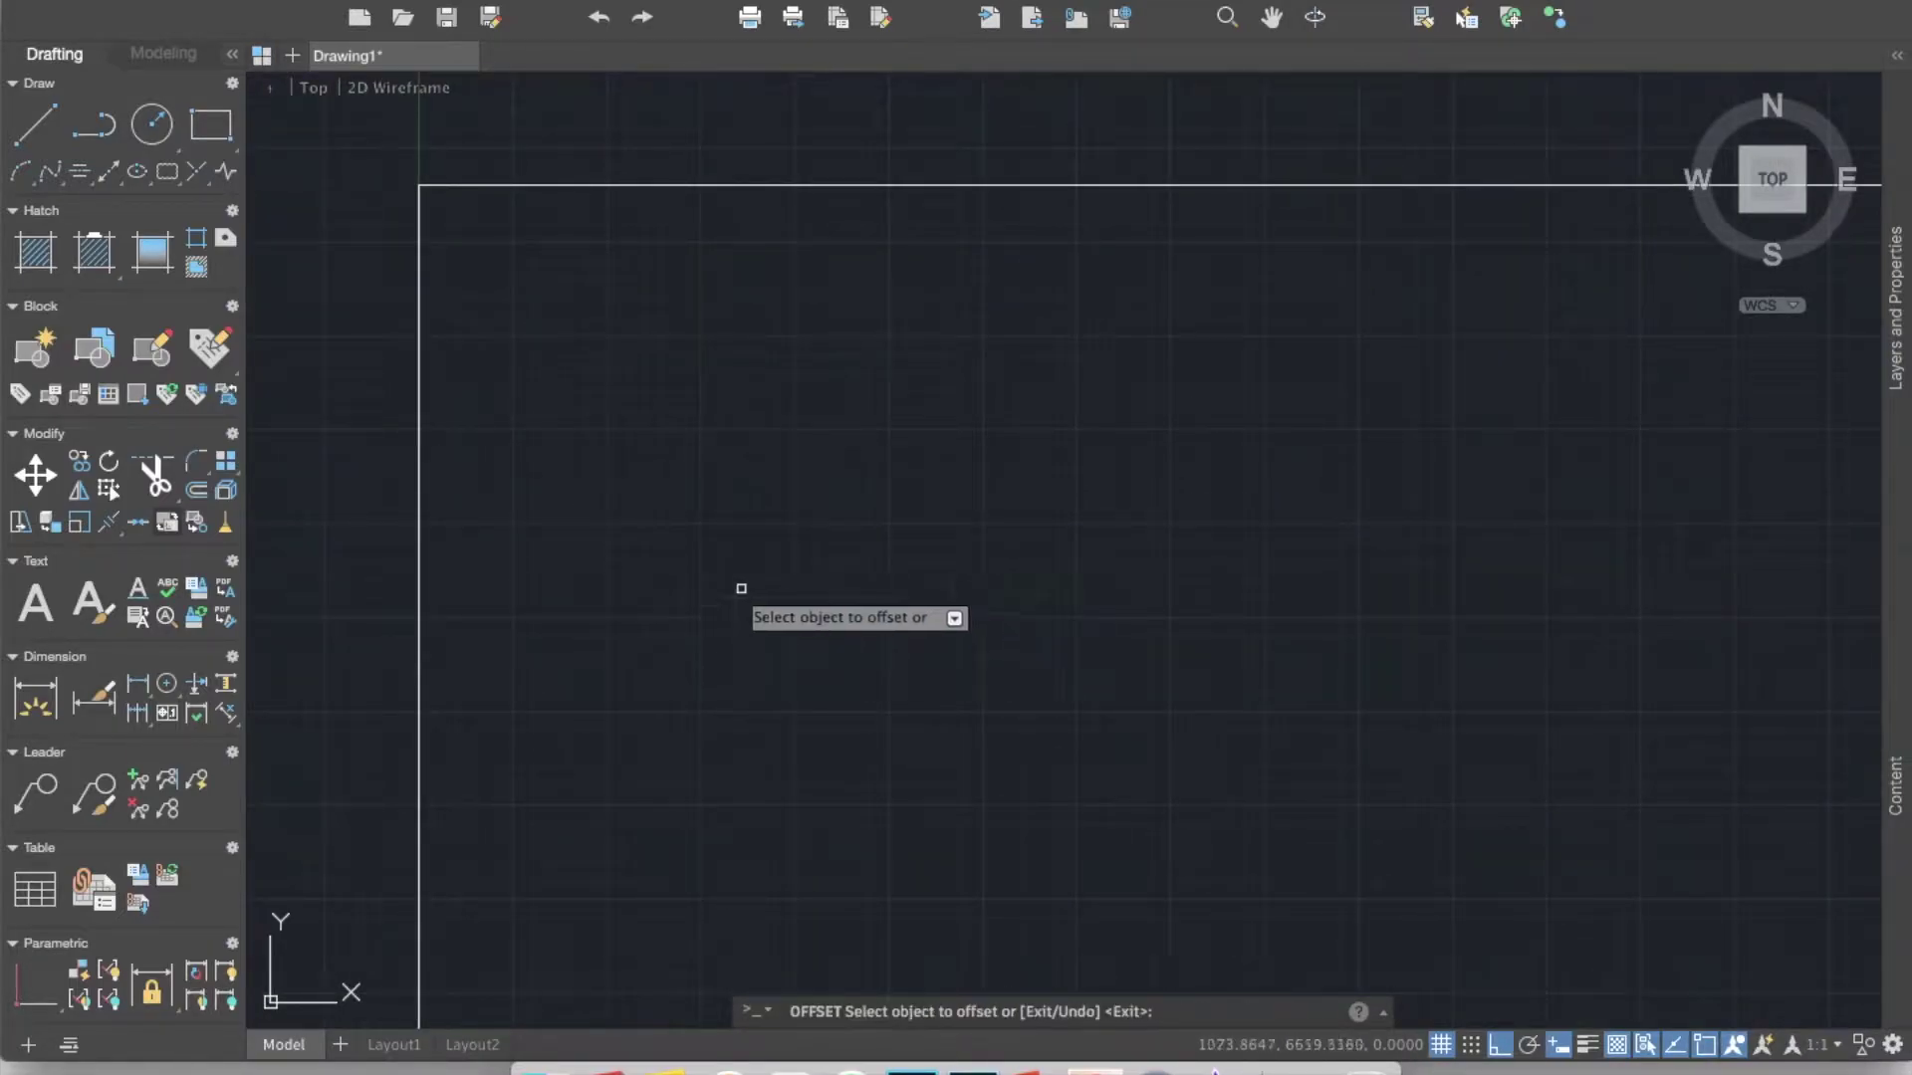
pyautogui.click(421, 558)
pyautogui.press('Return')
pyautogui.scroll(-3, 896, 631)
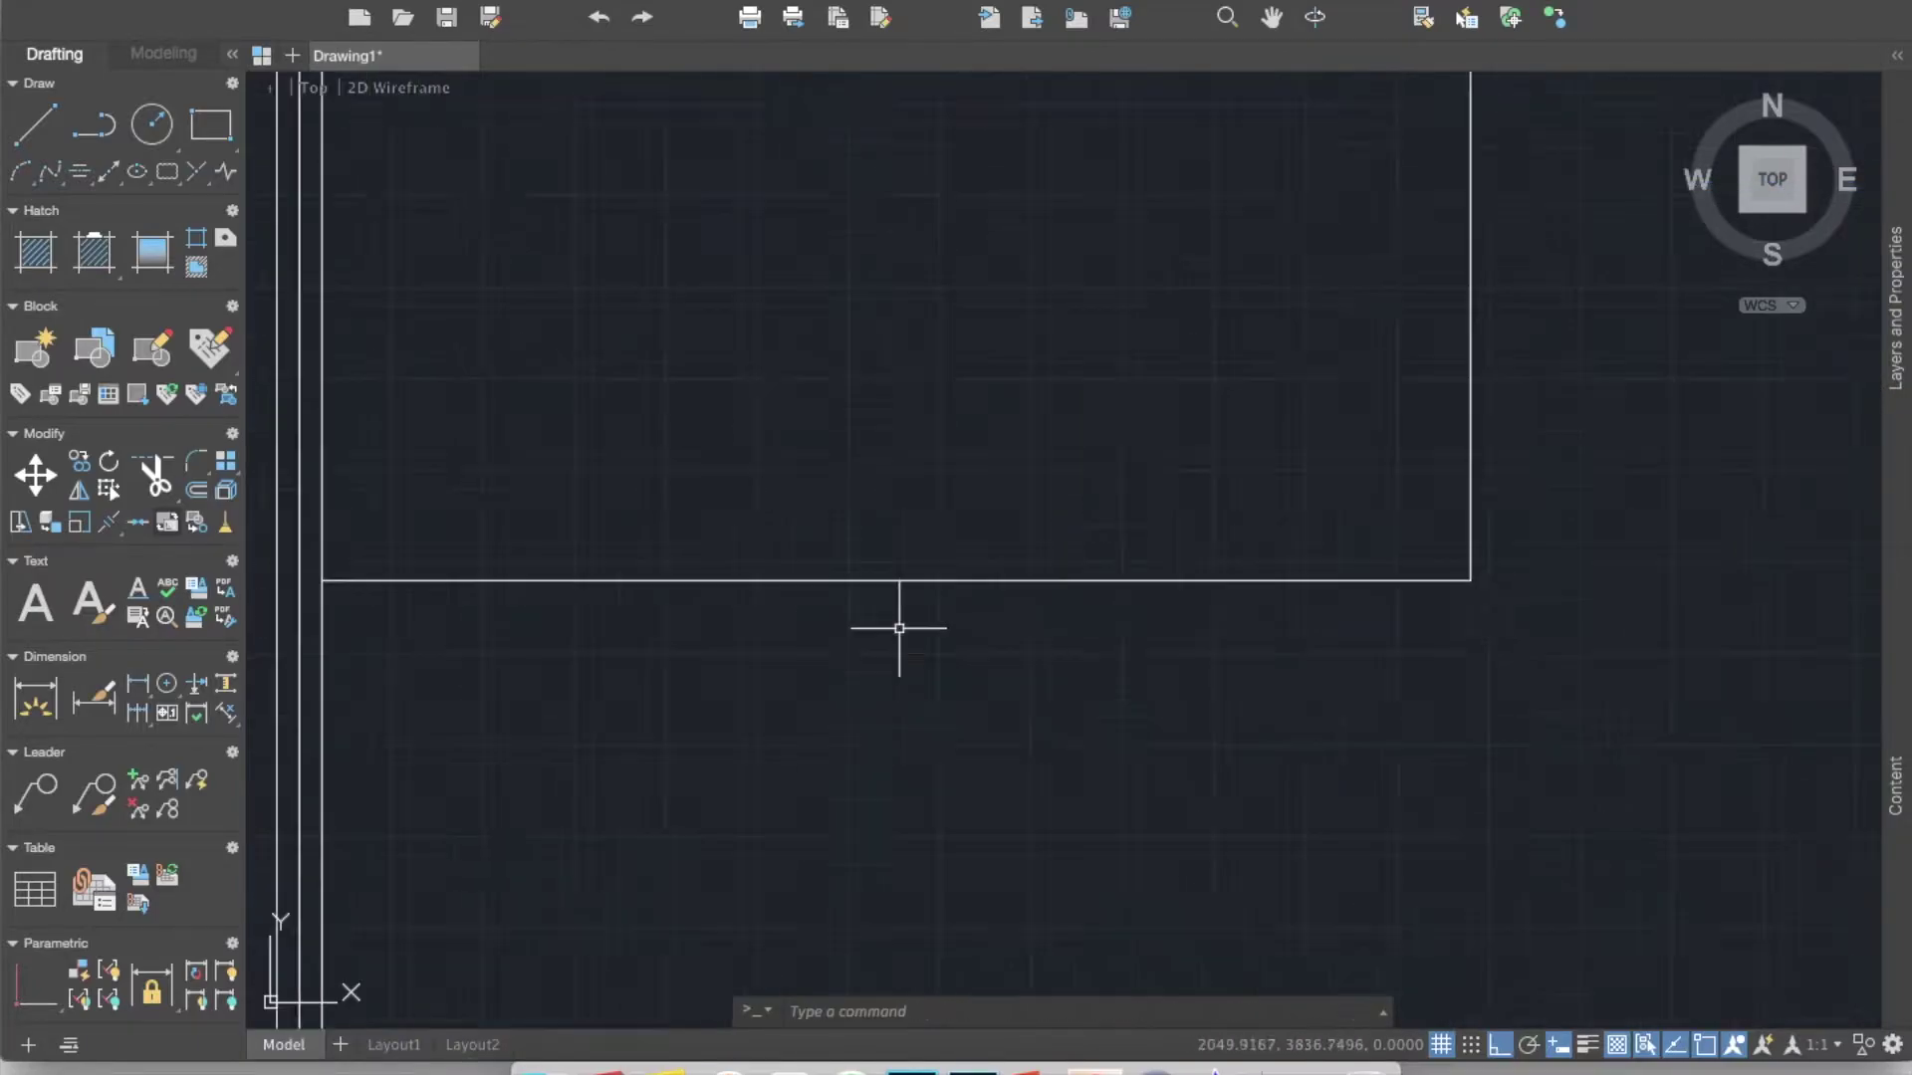
pyautogui.scroll(3, 1067, 616)
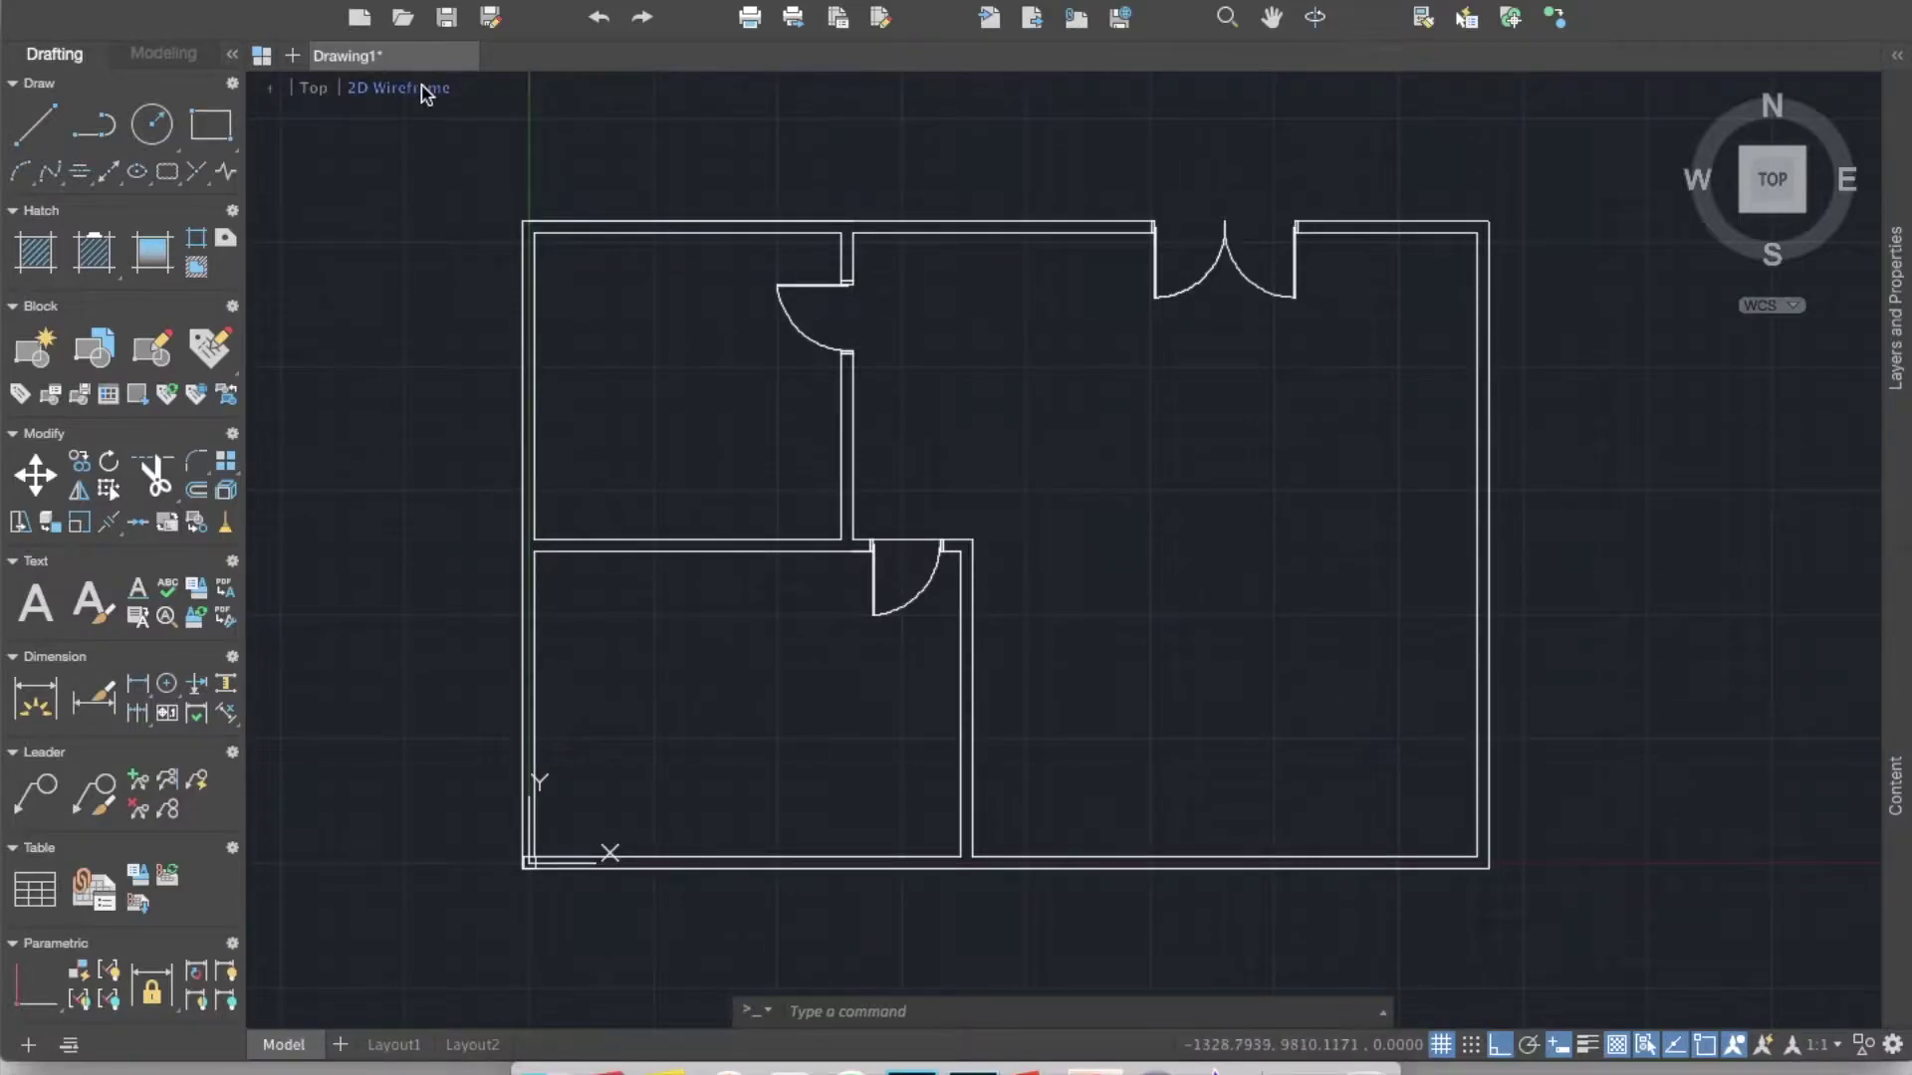
pyautogui.hotkey('ctrl', 's')
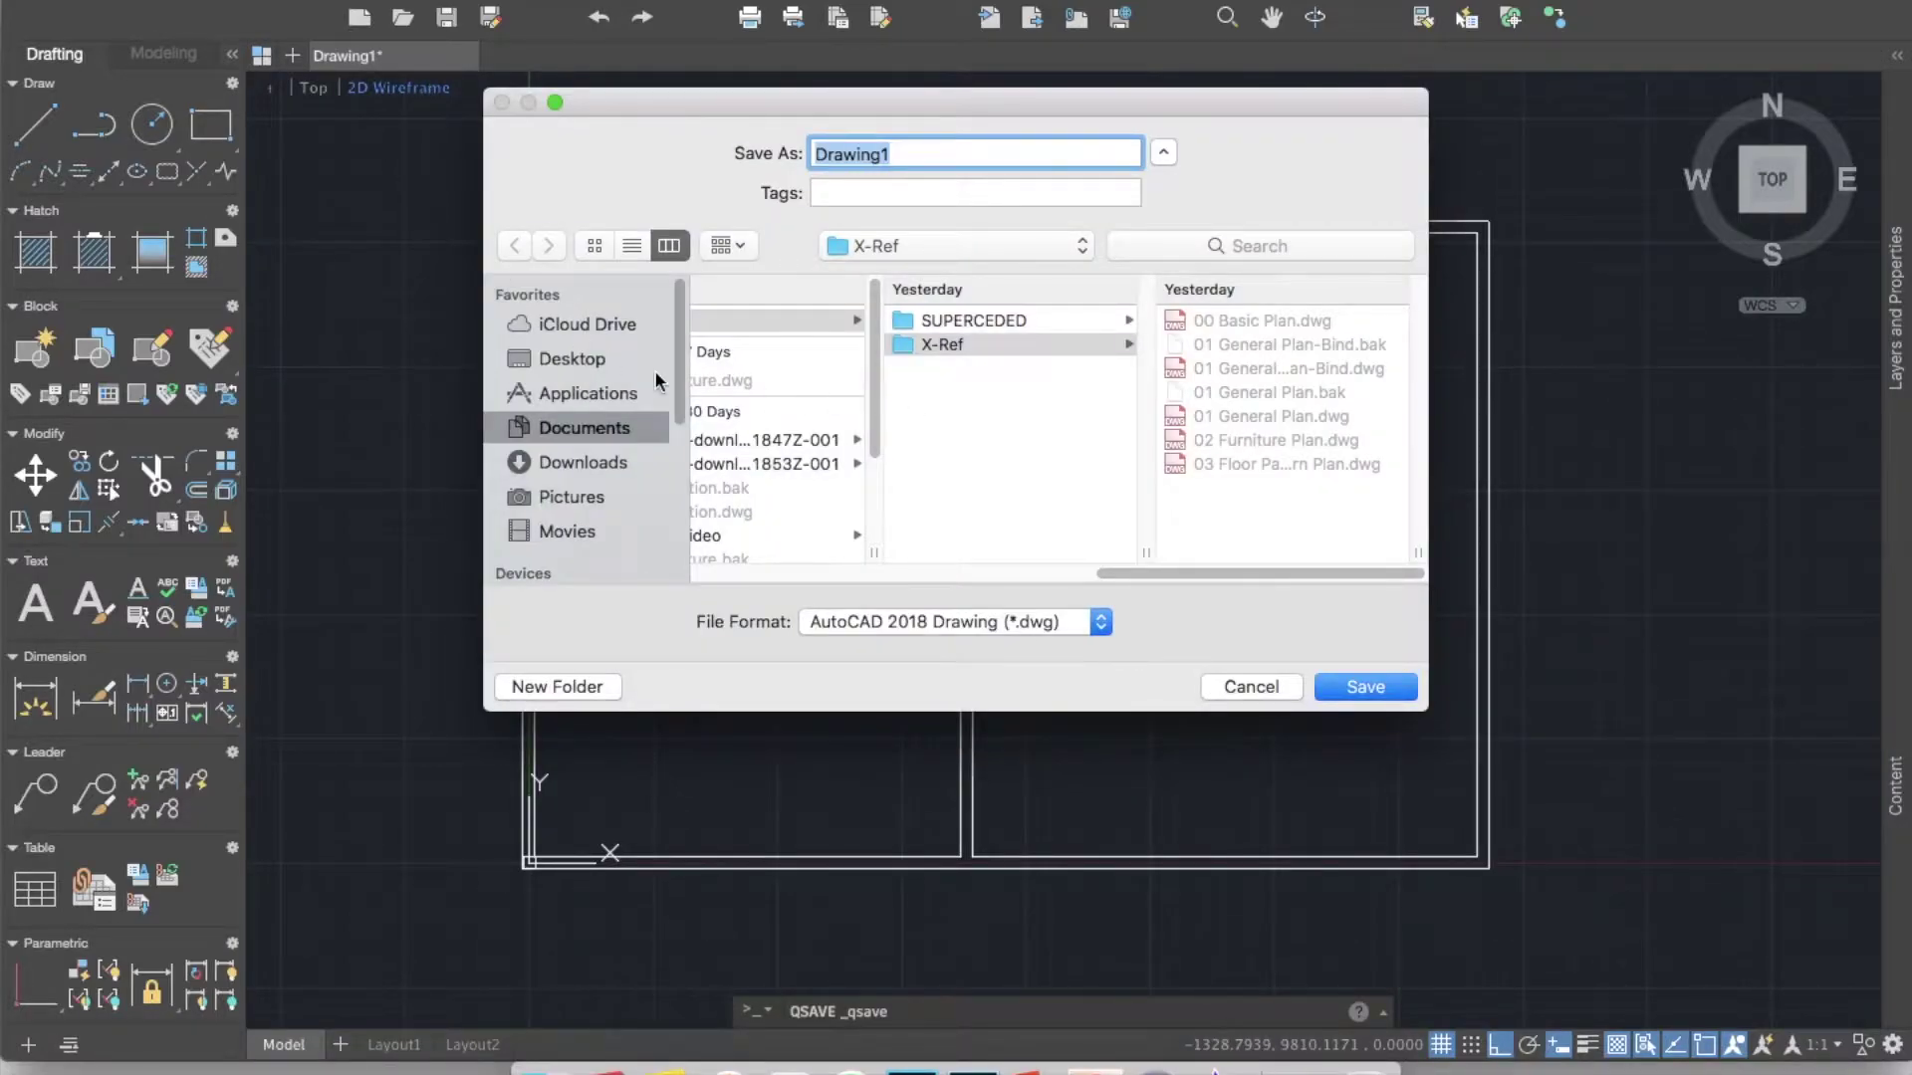
# Create a new folder named Xref on the Desktop as the save location
pyautogui.click(608, 361)
pyautogui.click(767, 363)
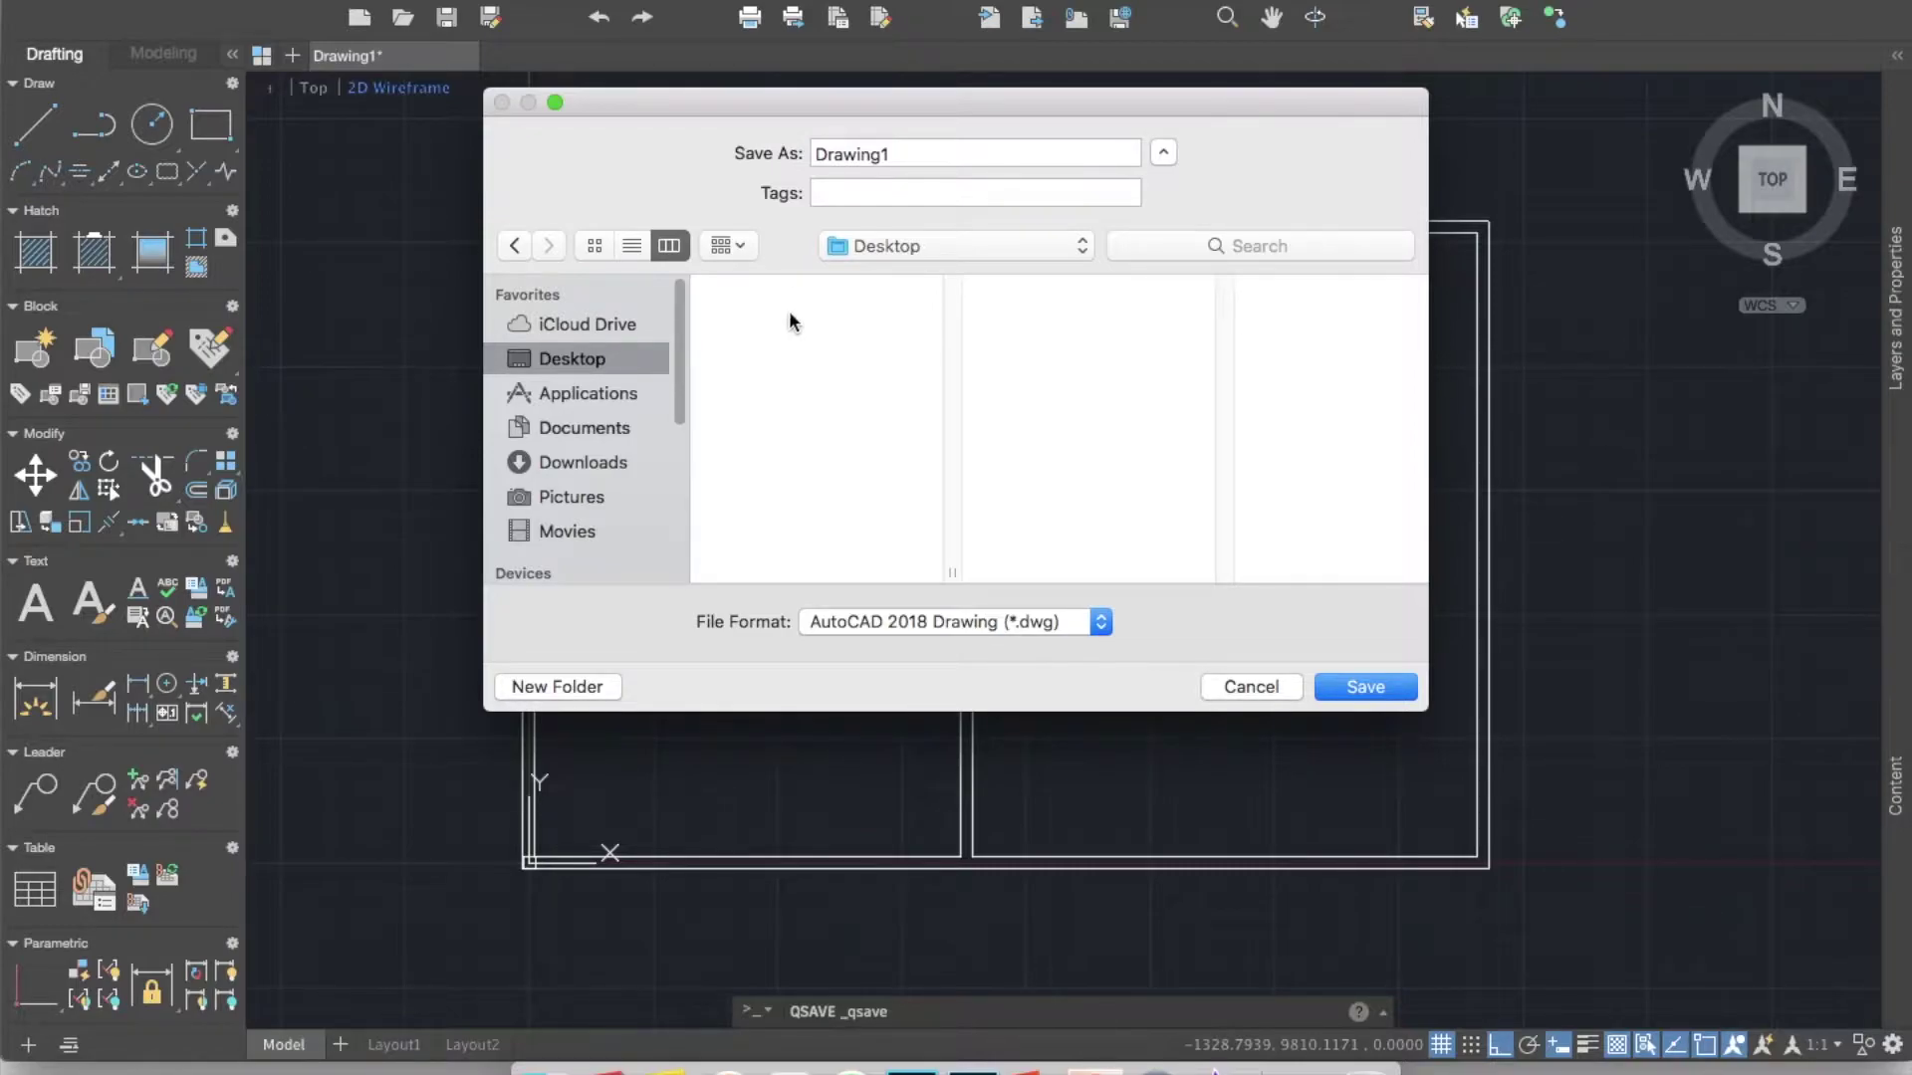
pyautogui.click(609, 685)
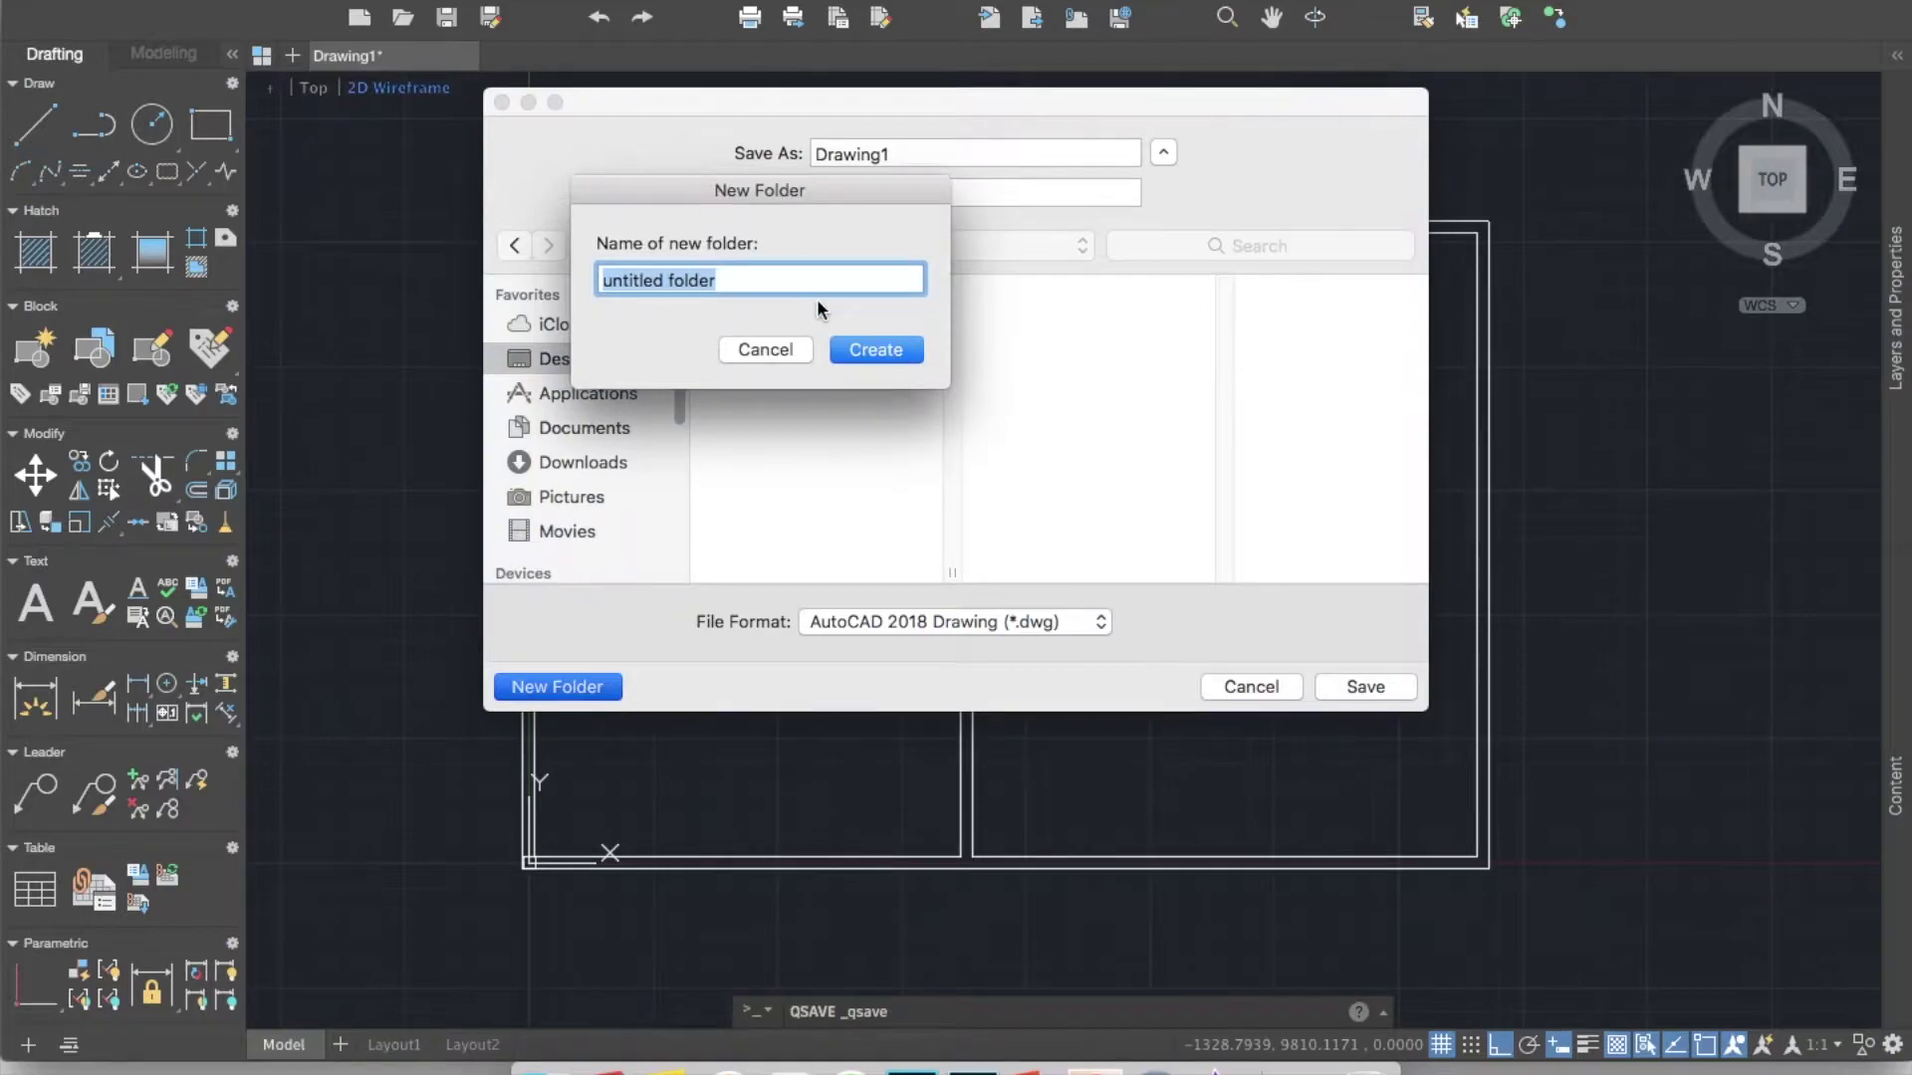
pyautogui.write('Xref')
pyautogui.press('Return')
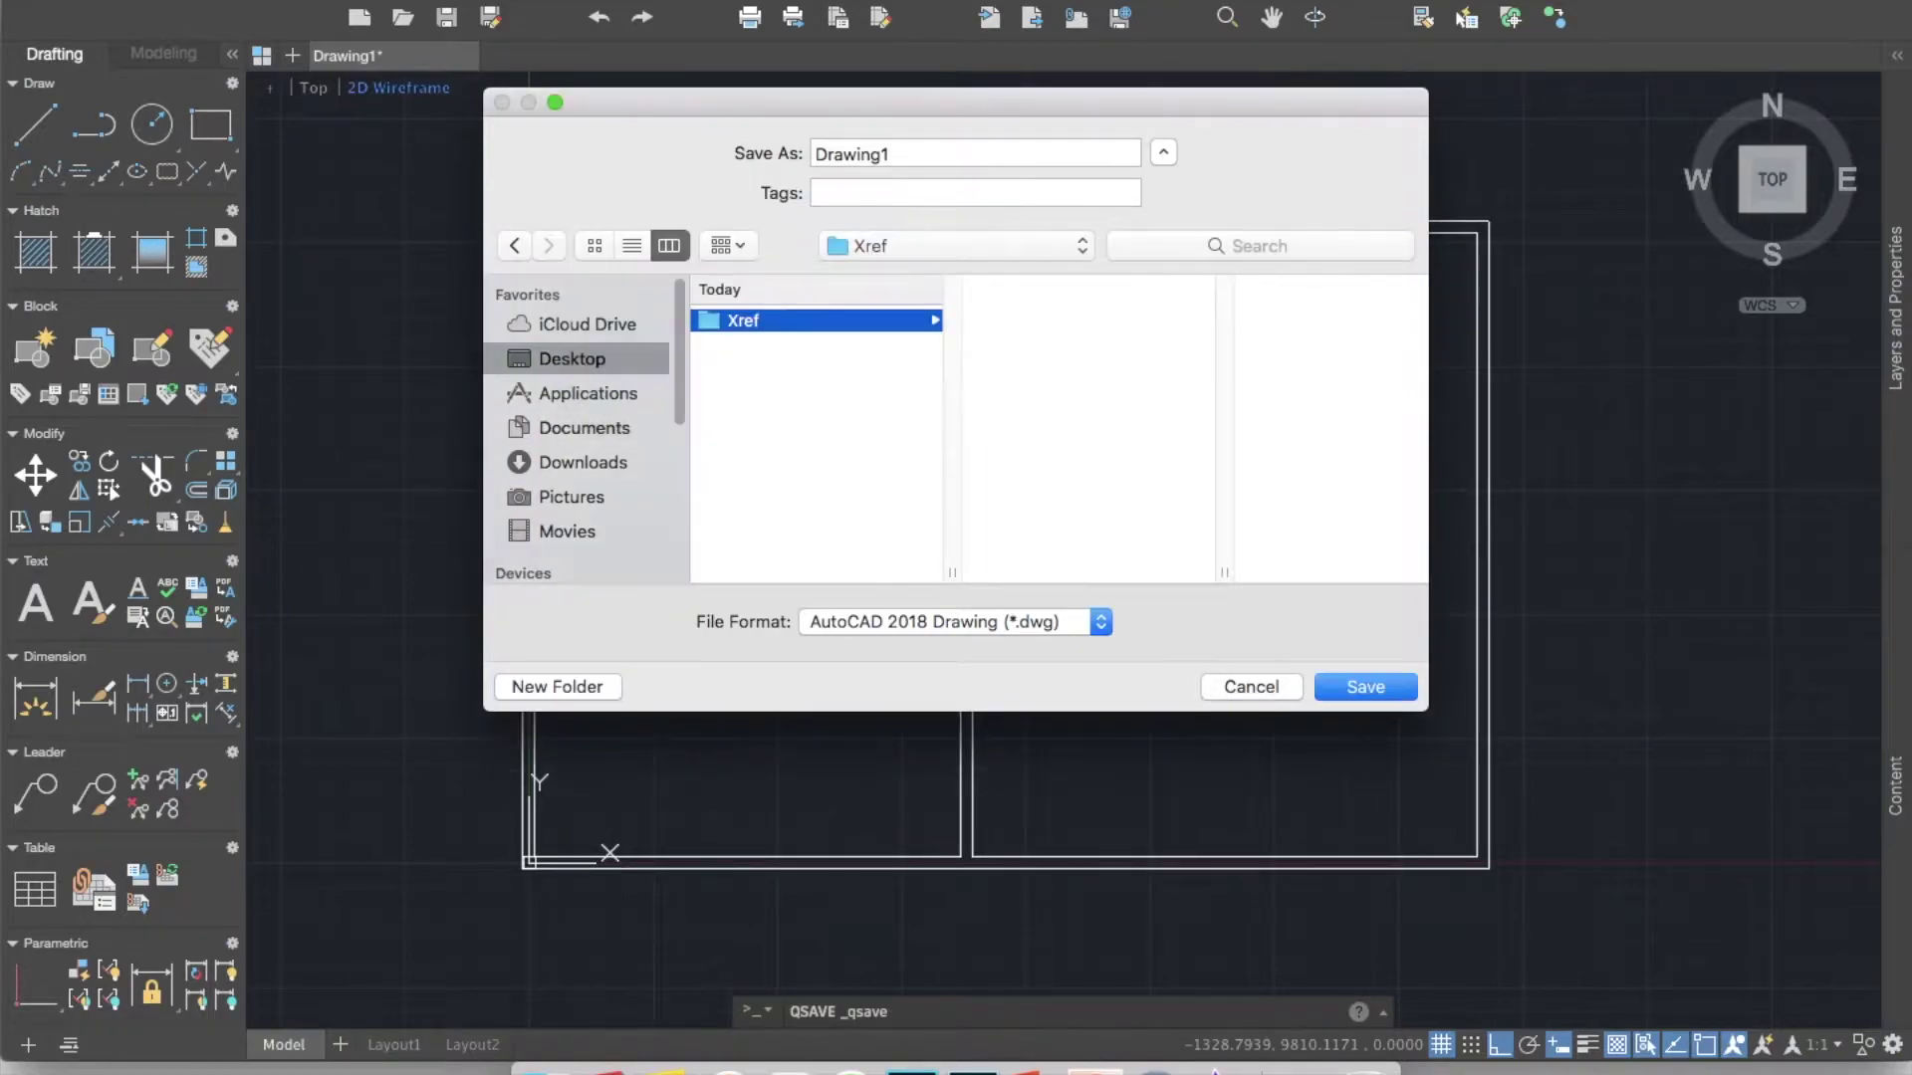
# Save the drawing there under the name 'Basic Plan'
pyautogui.doubleClick(959, 155)
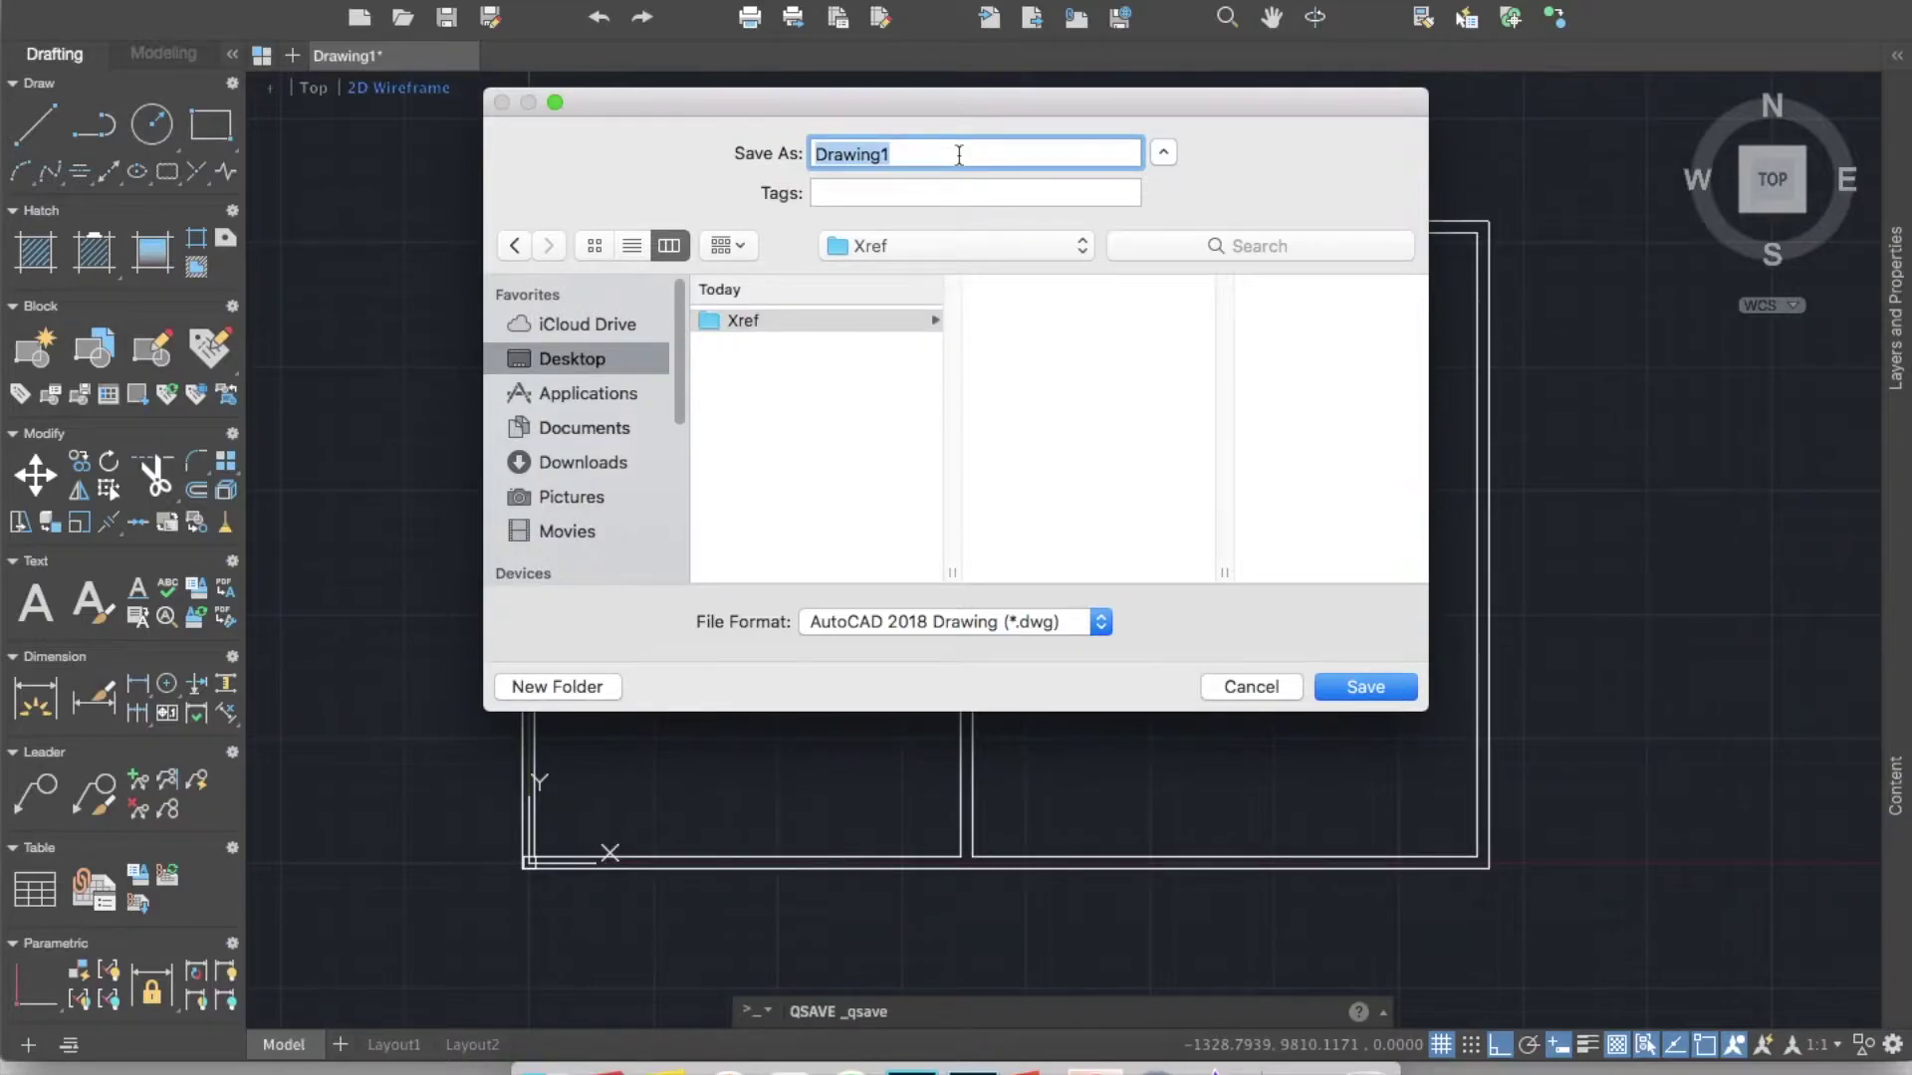
pyautogui.write('Basic Plan')
pyautogui.press('Return')
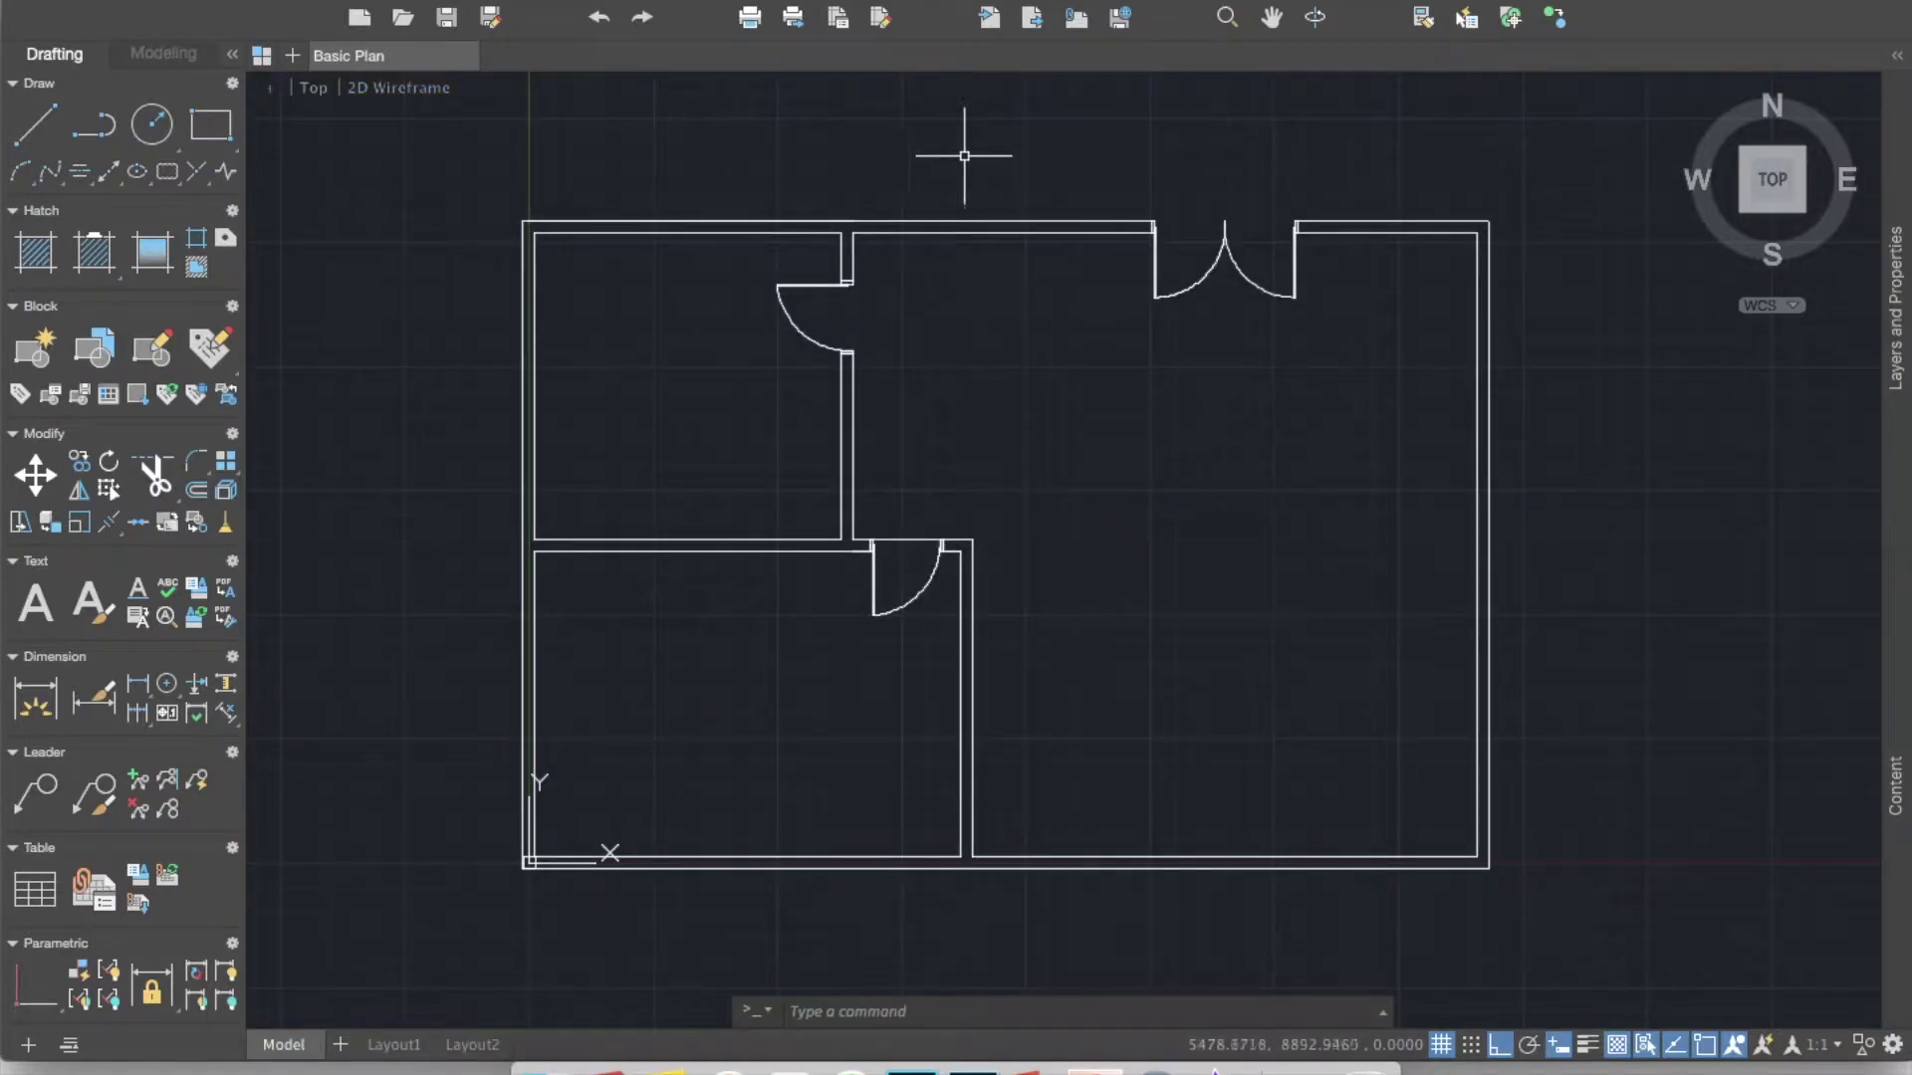
pyautogui.moveTo(1094, 1063)
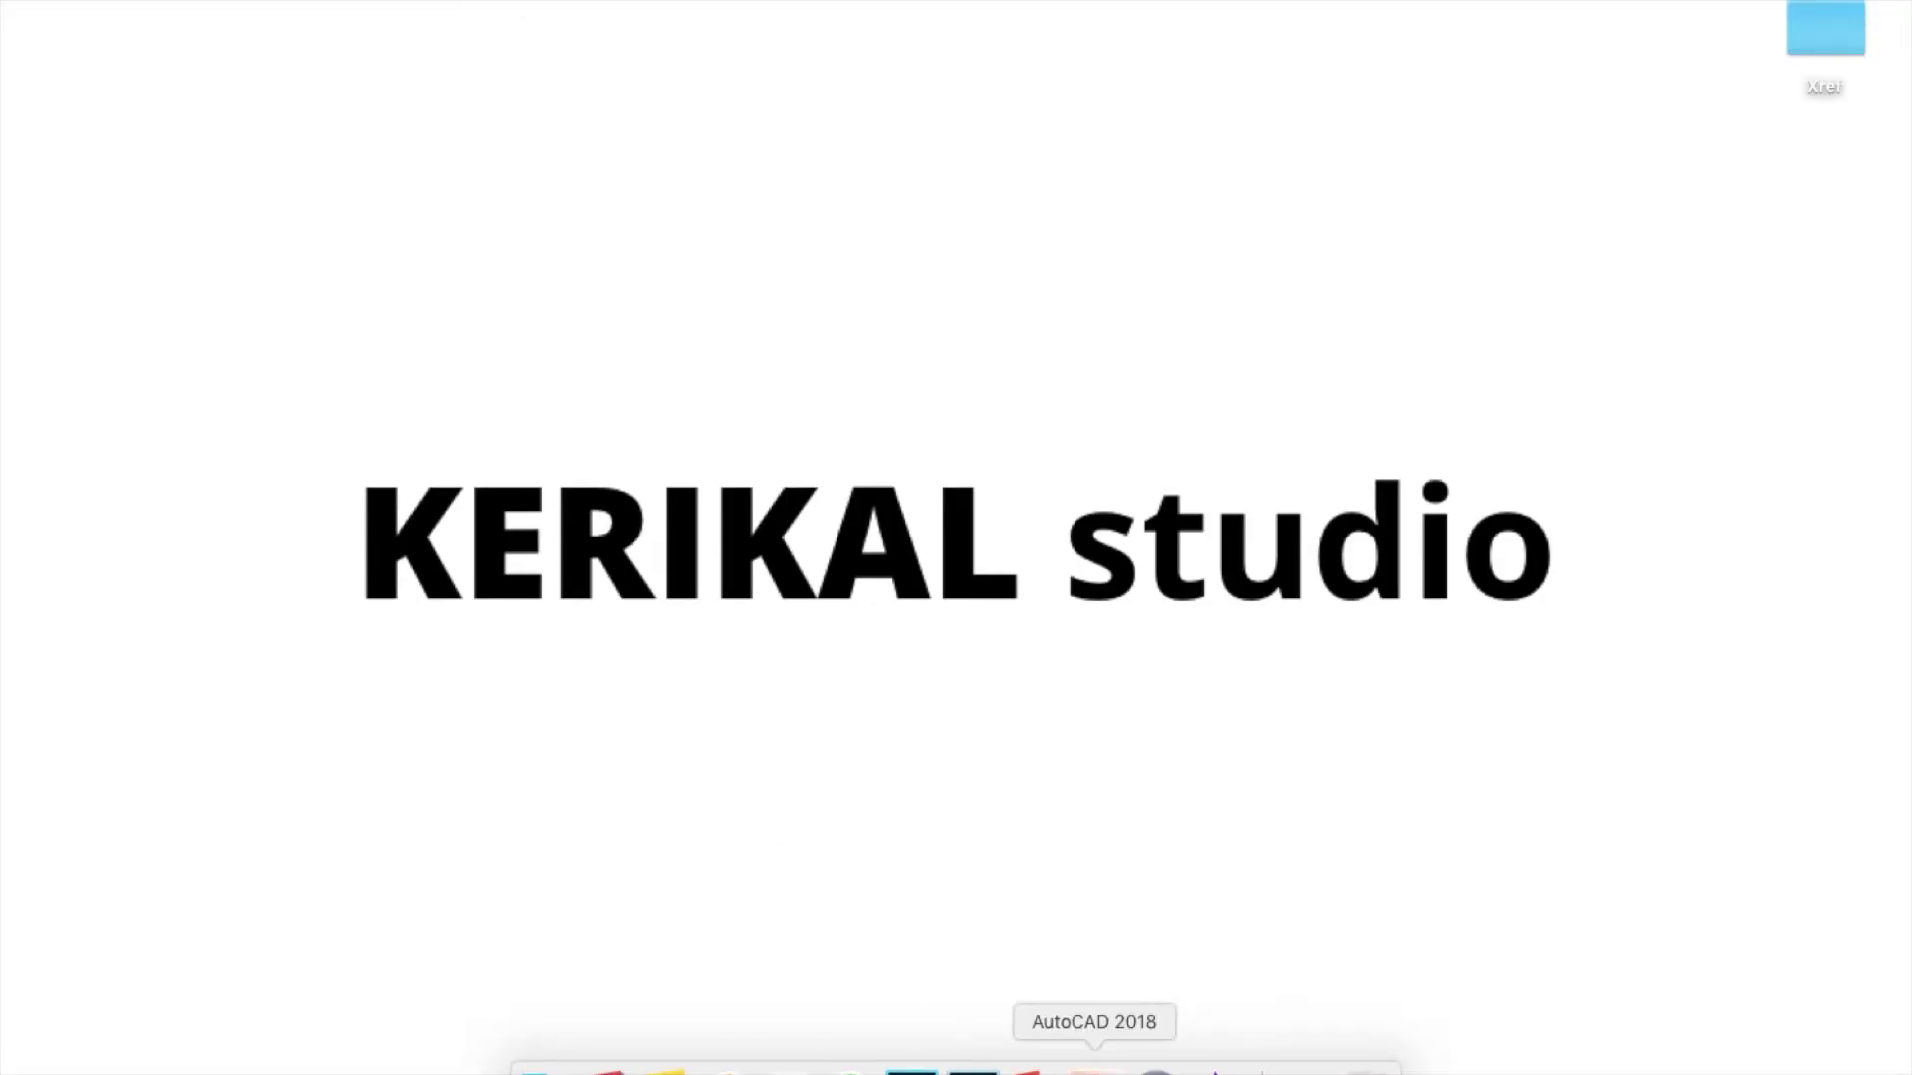
# Create a new blank Drawing2 from the acad.dwt template on the Welcome screen
pyautogui.click(1094, 1070)
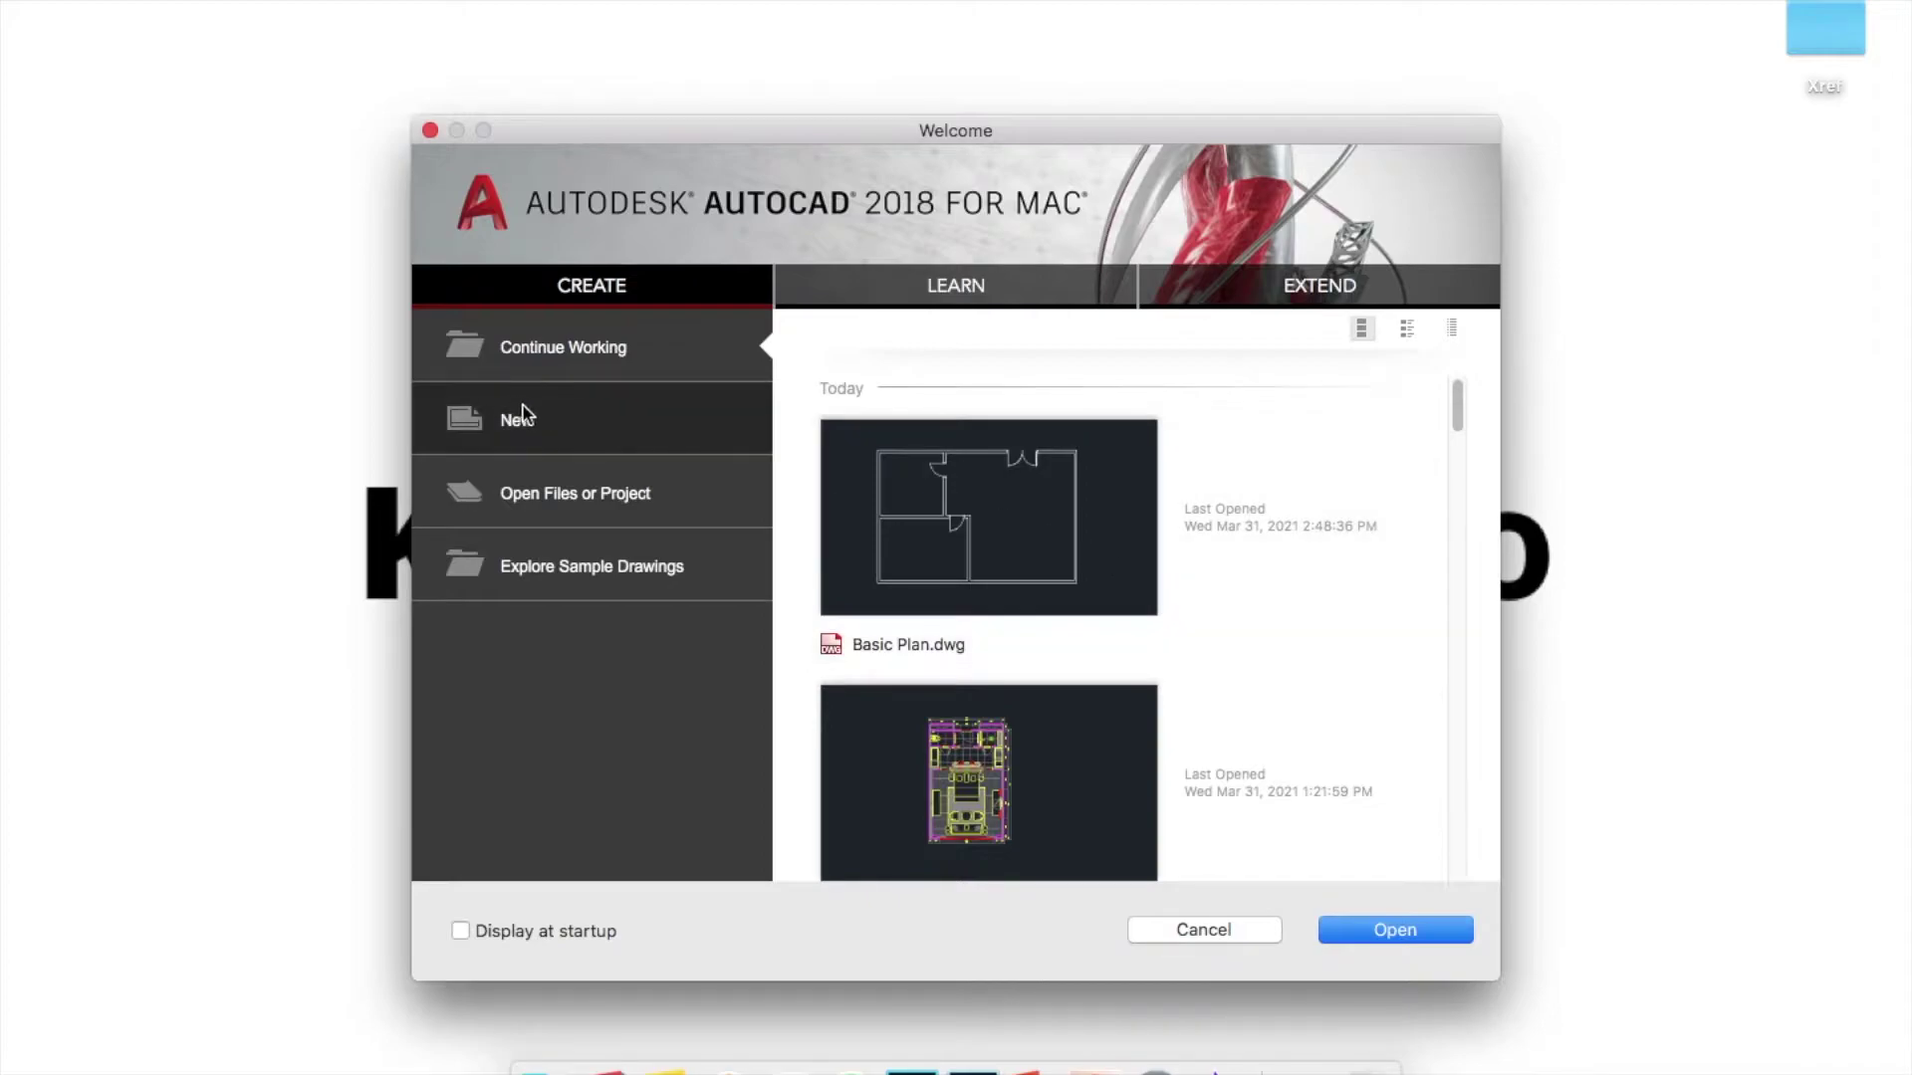
pyautogui.click(544, 427)
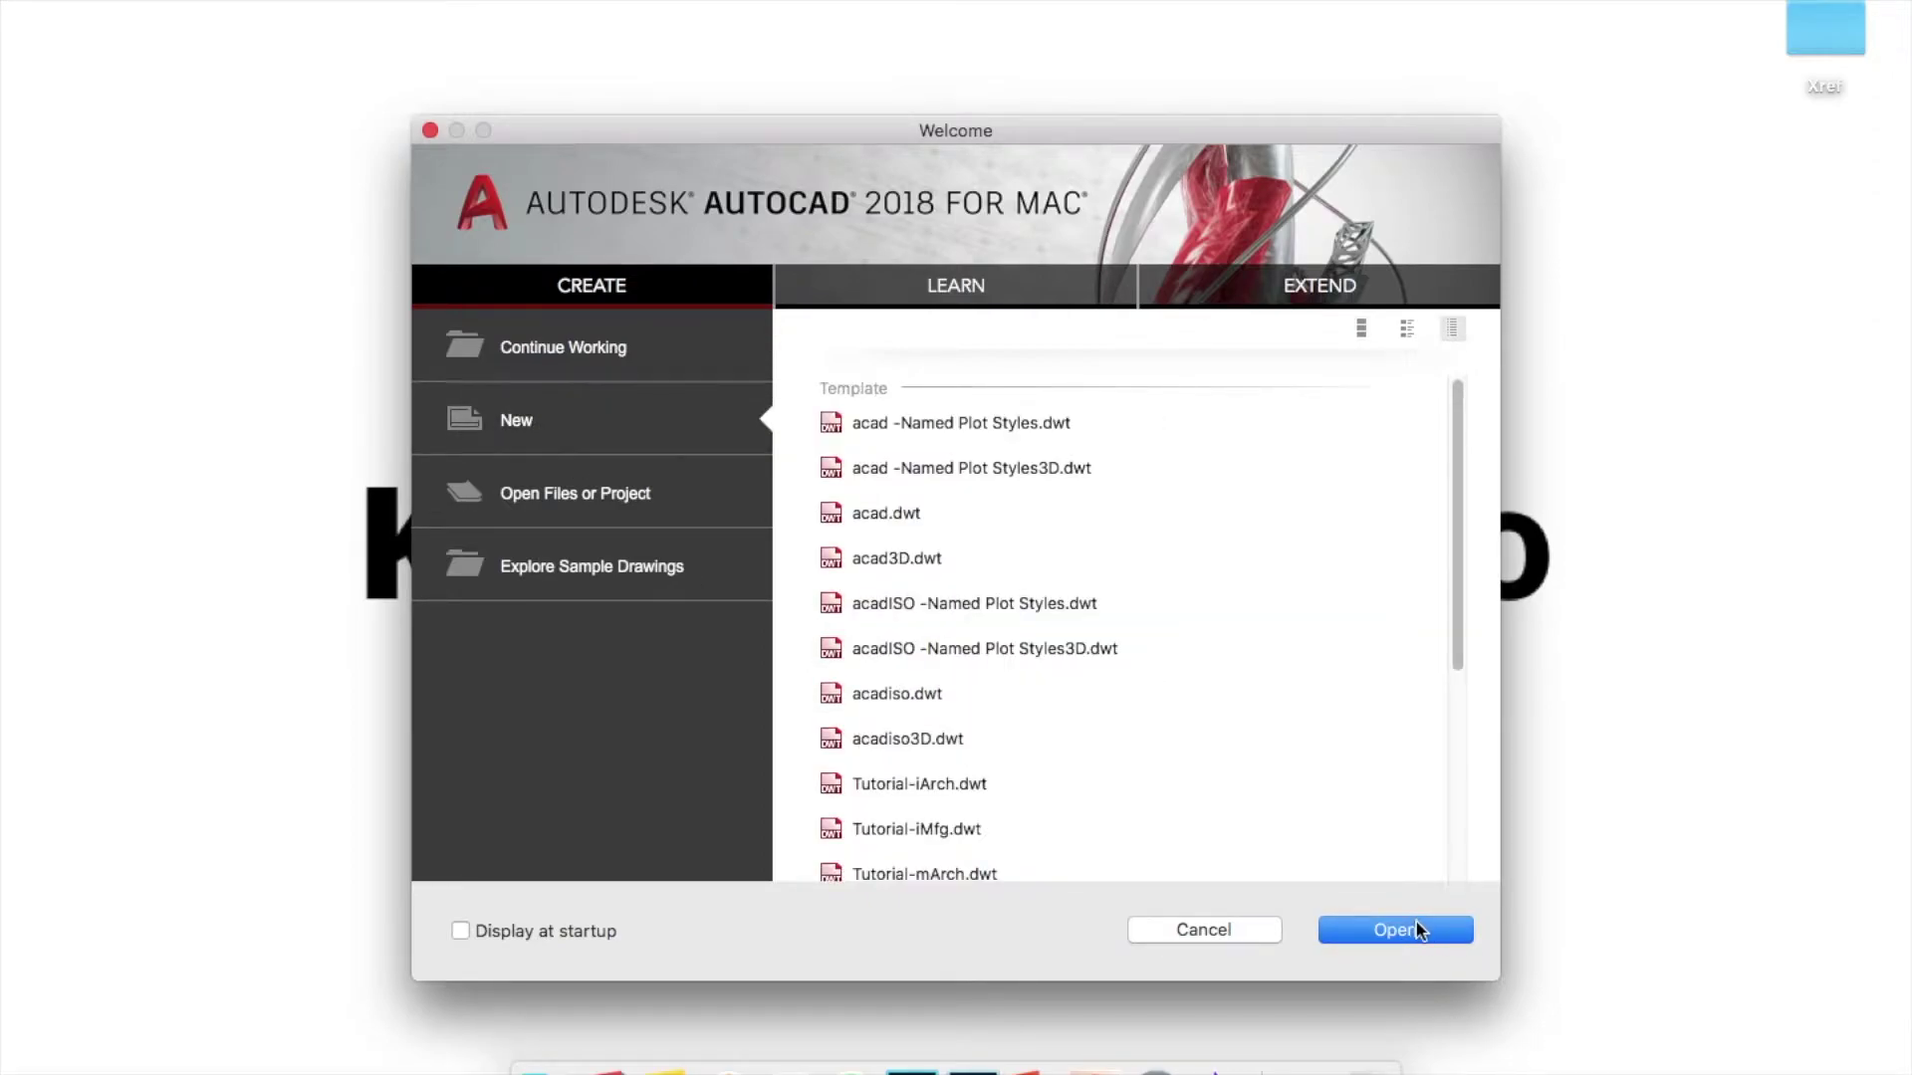
pyautogui.click(898, 516)
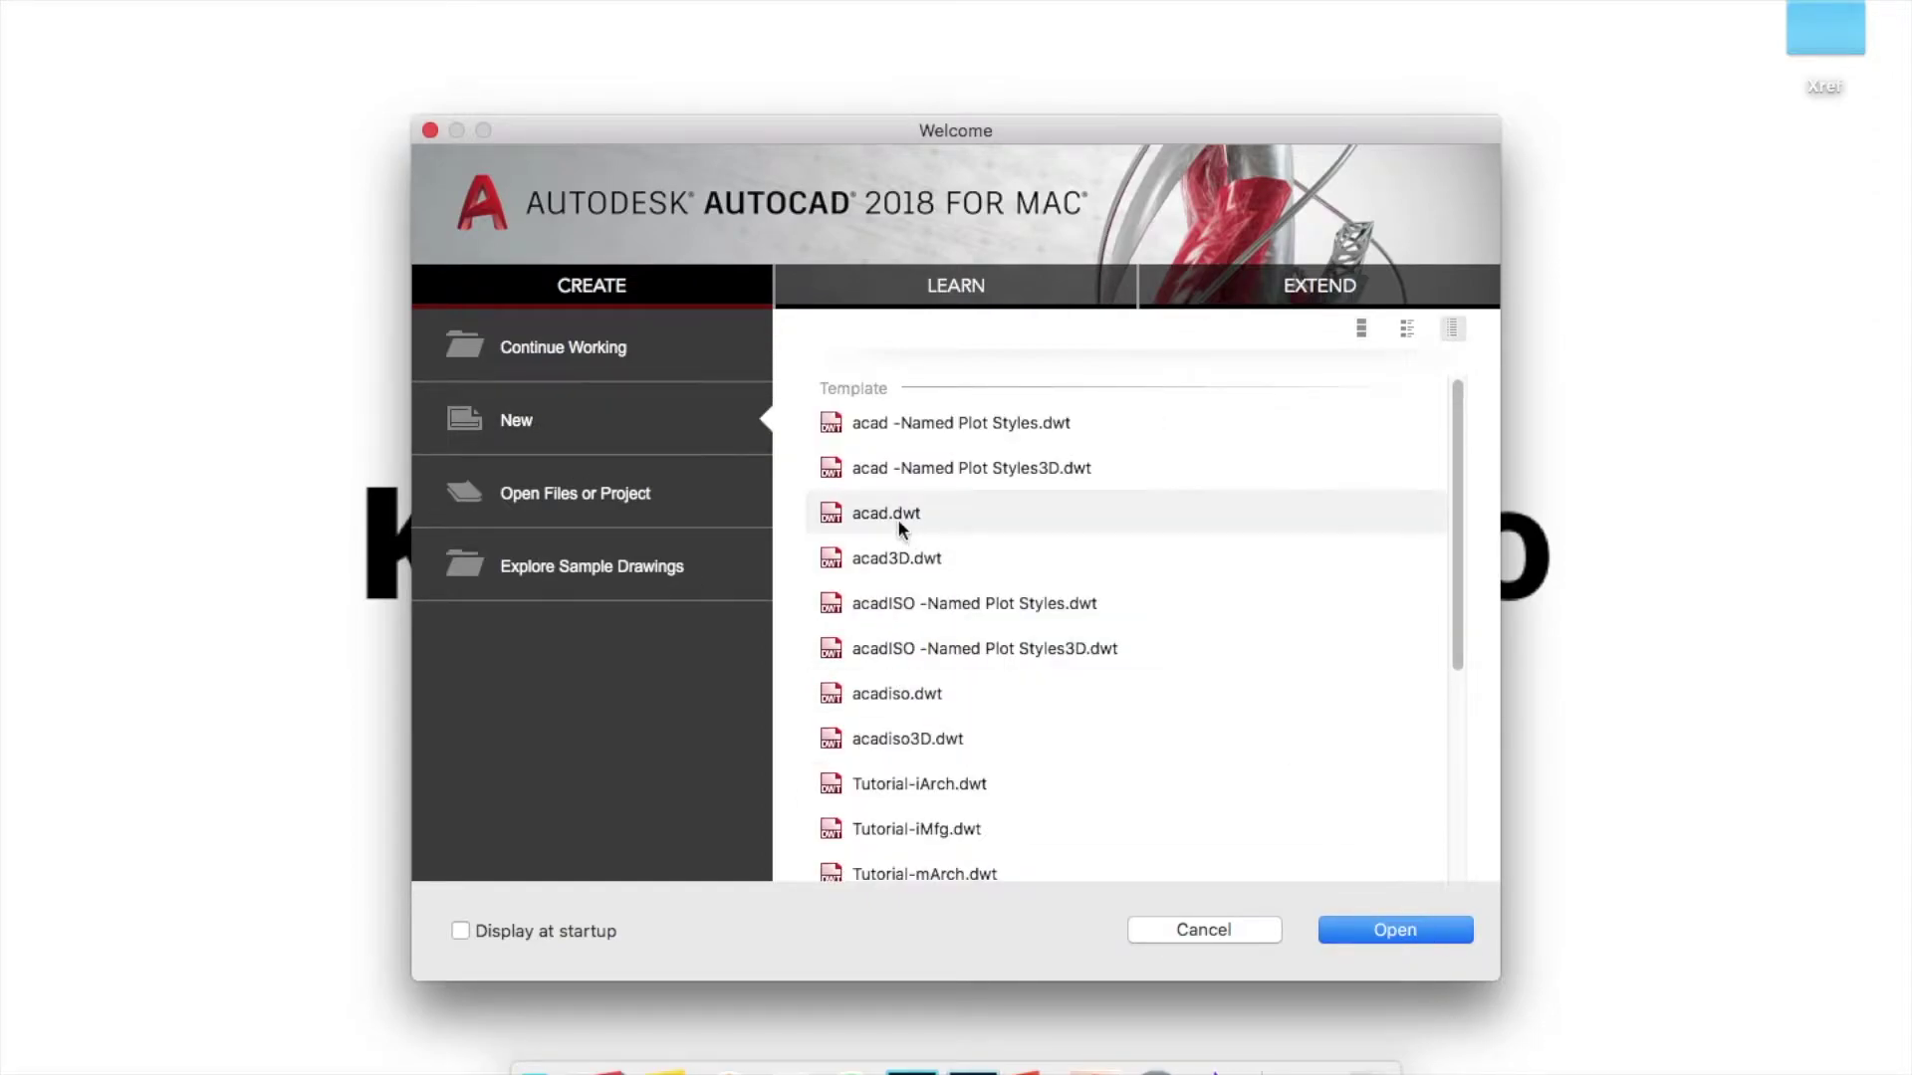
pyautogui.click(1428, 922)
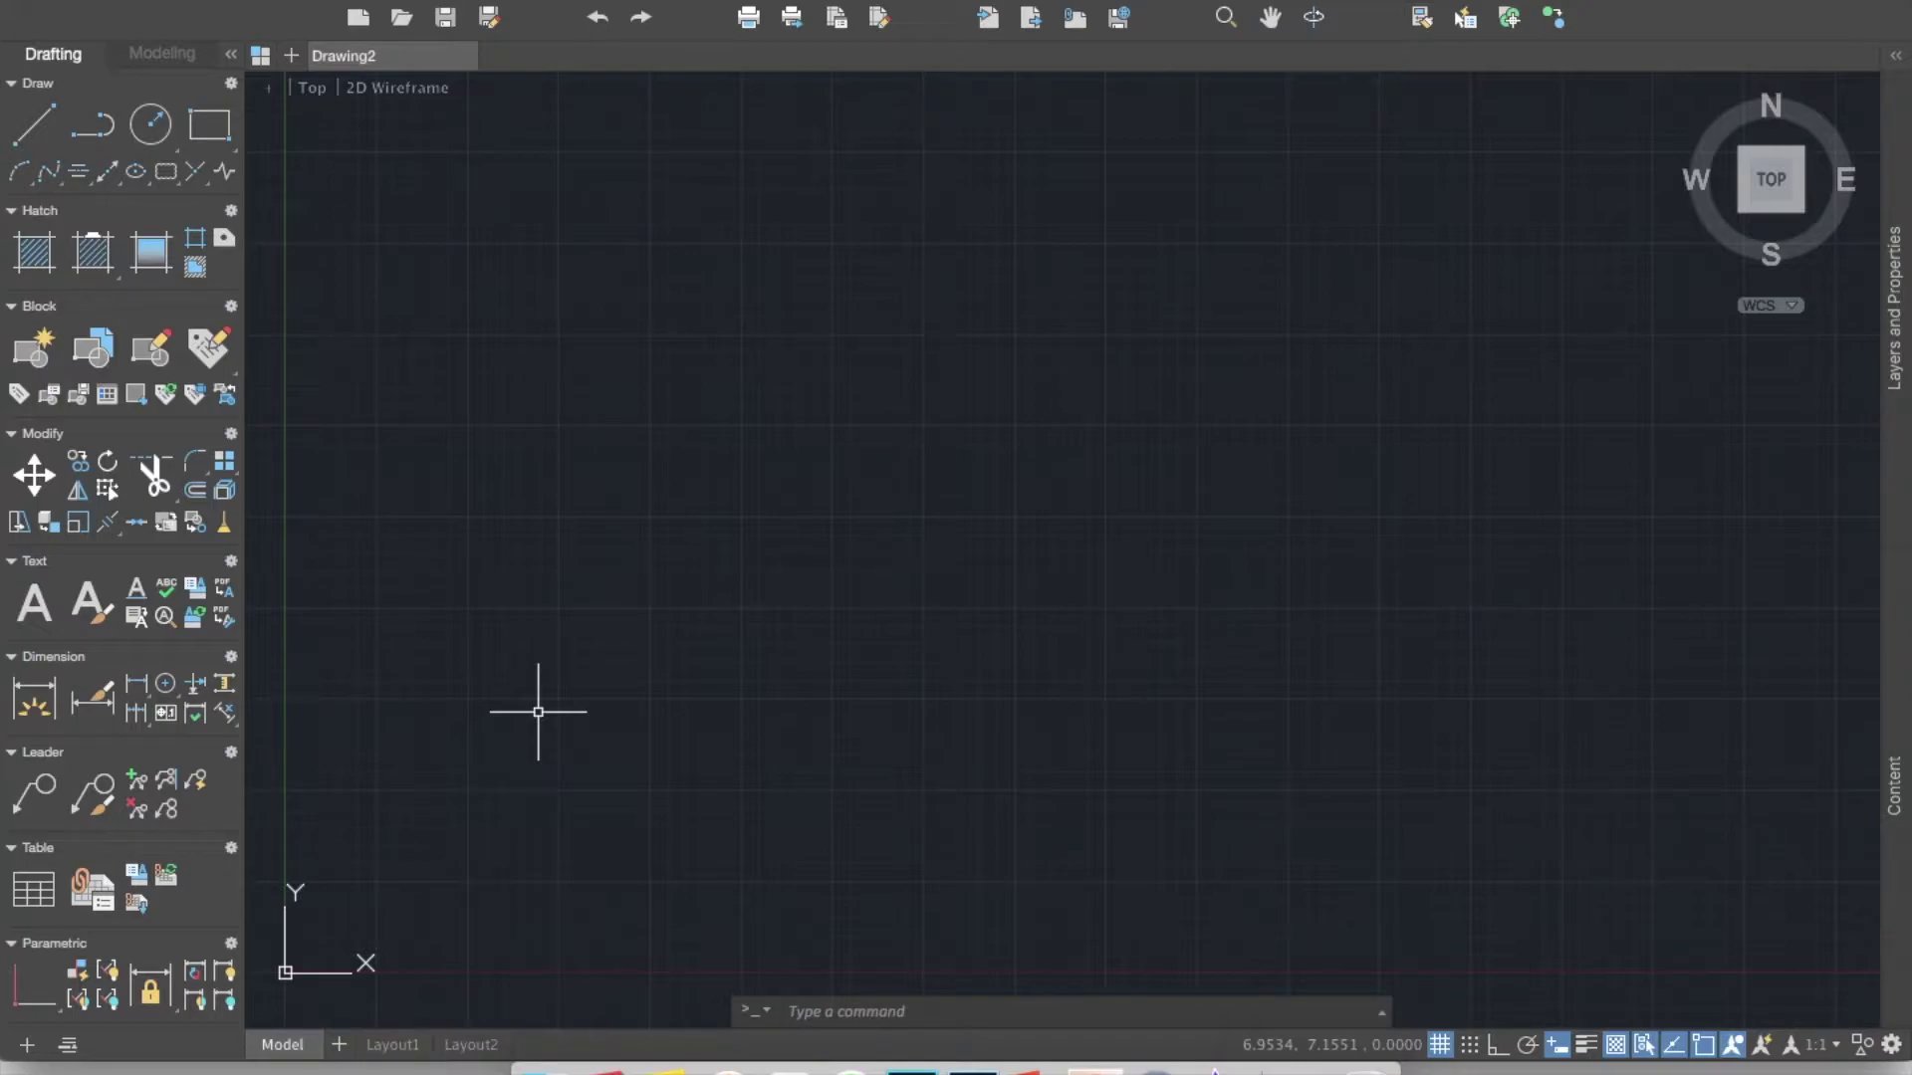
# Use XREF to open the Reference Manager and choose Desktop > Xref > Basic Plan.dwg to attach
pyautogui.write('xref')
pyautogui.press('Return')
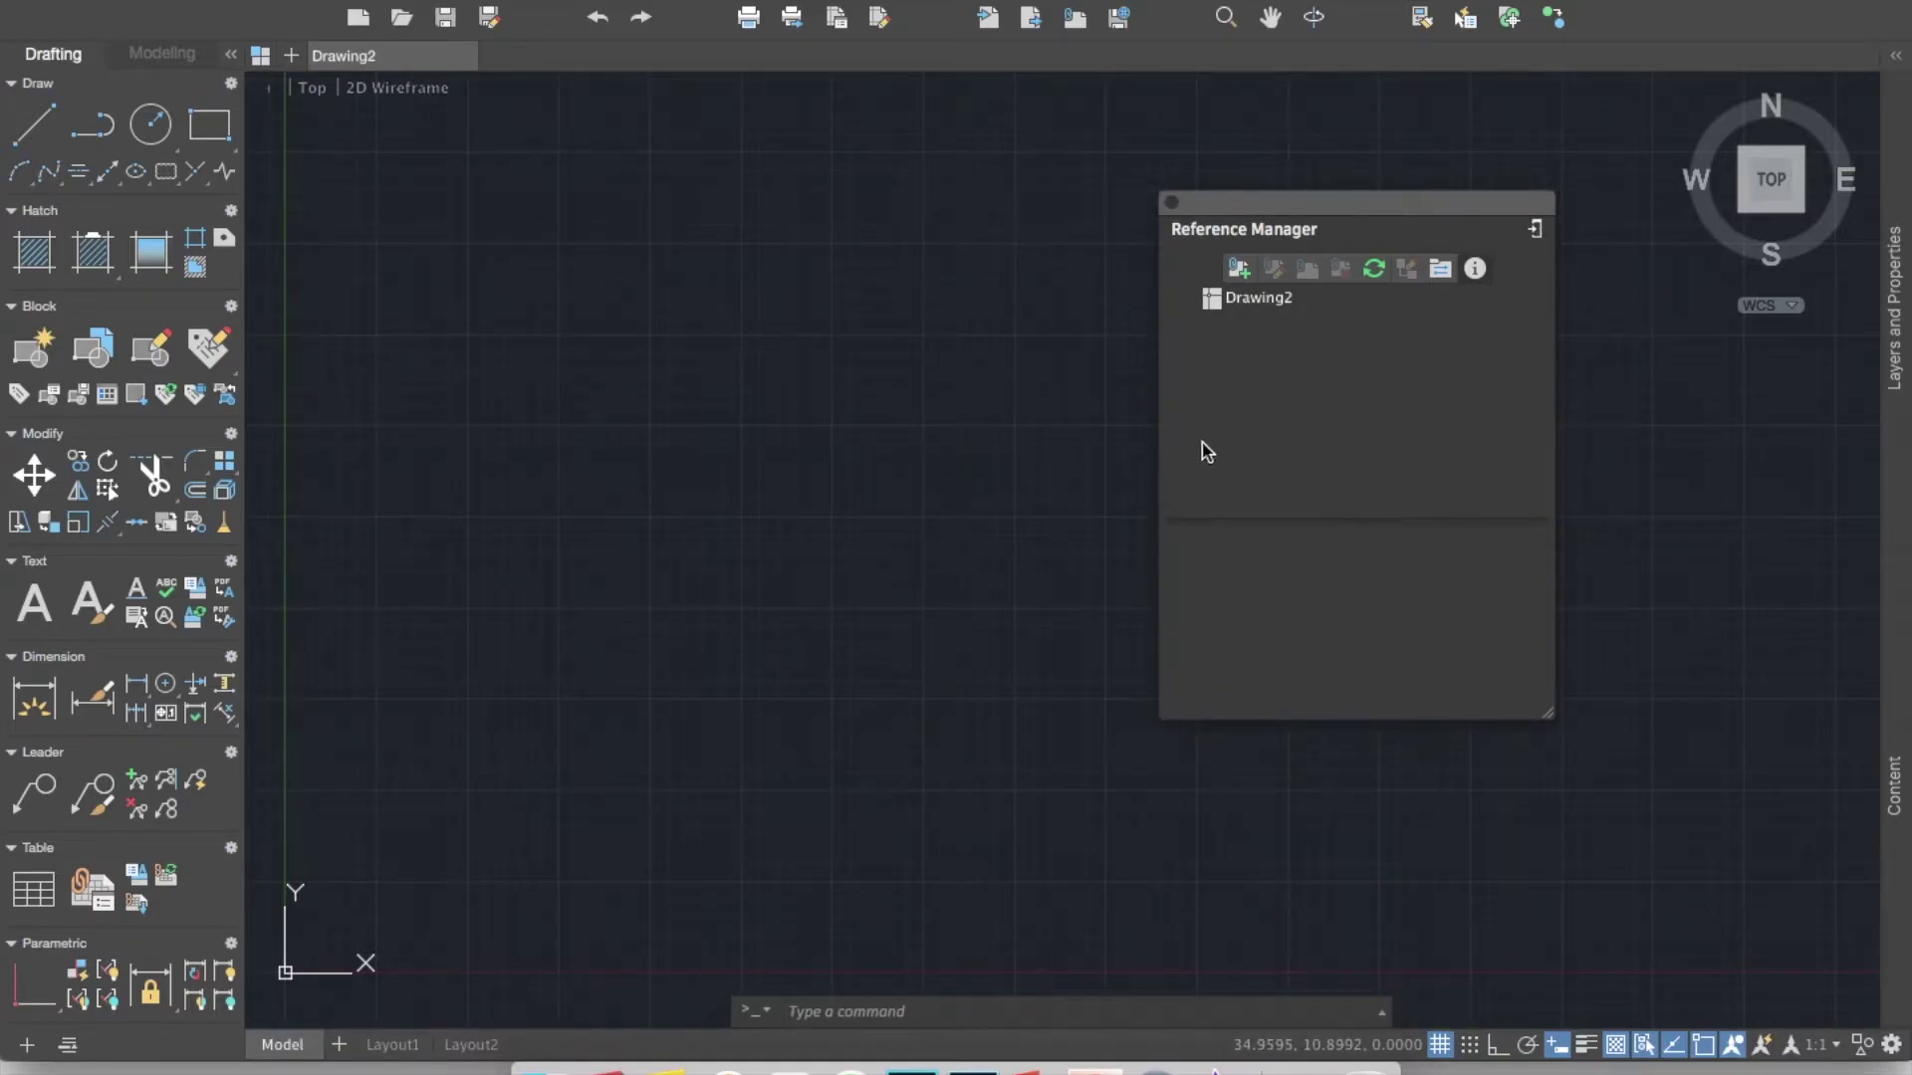
pyautogui.click(1231, 284)
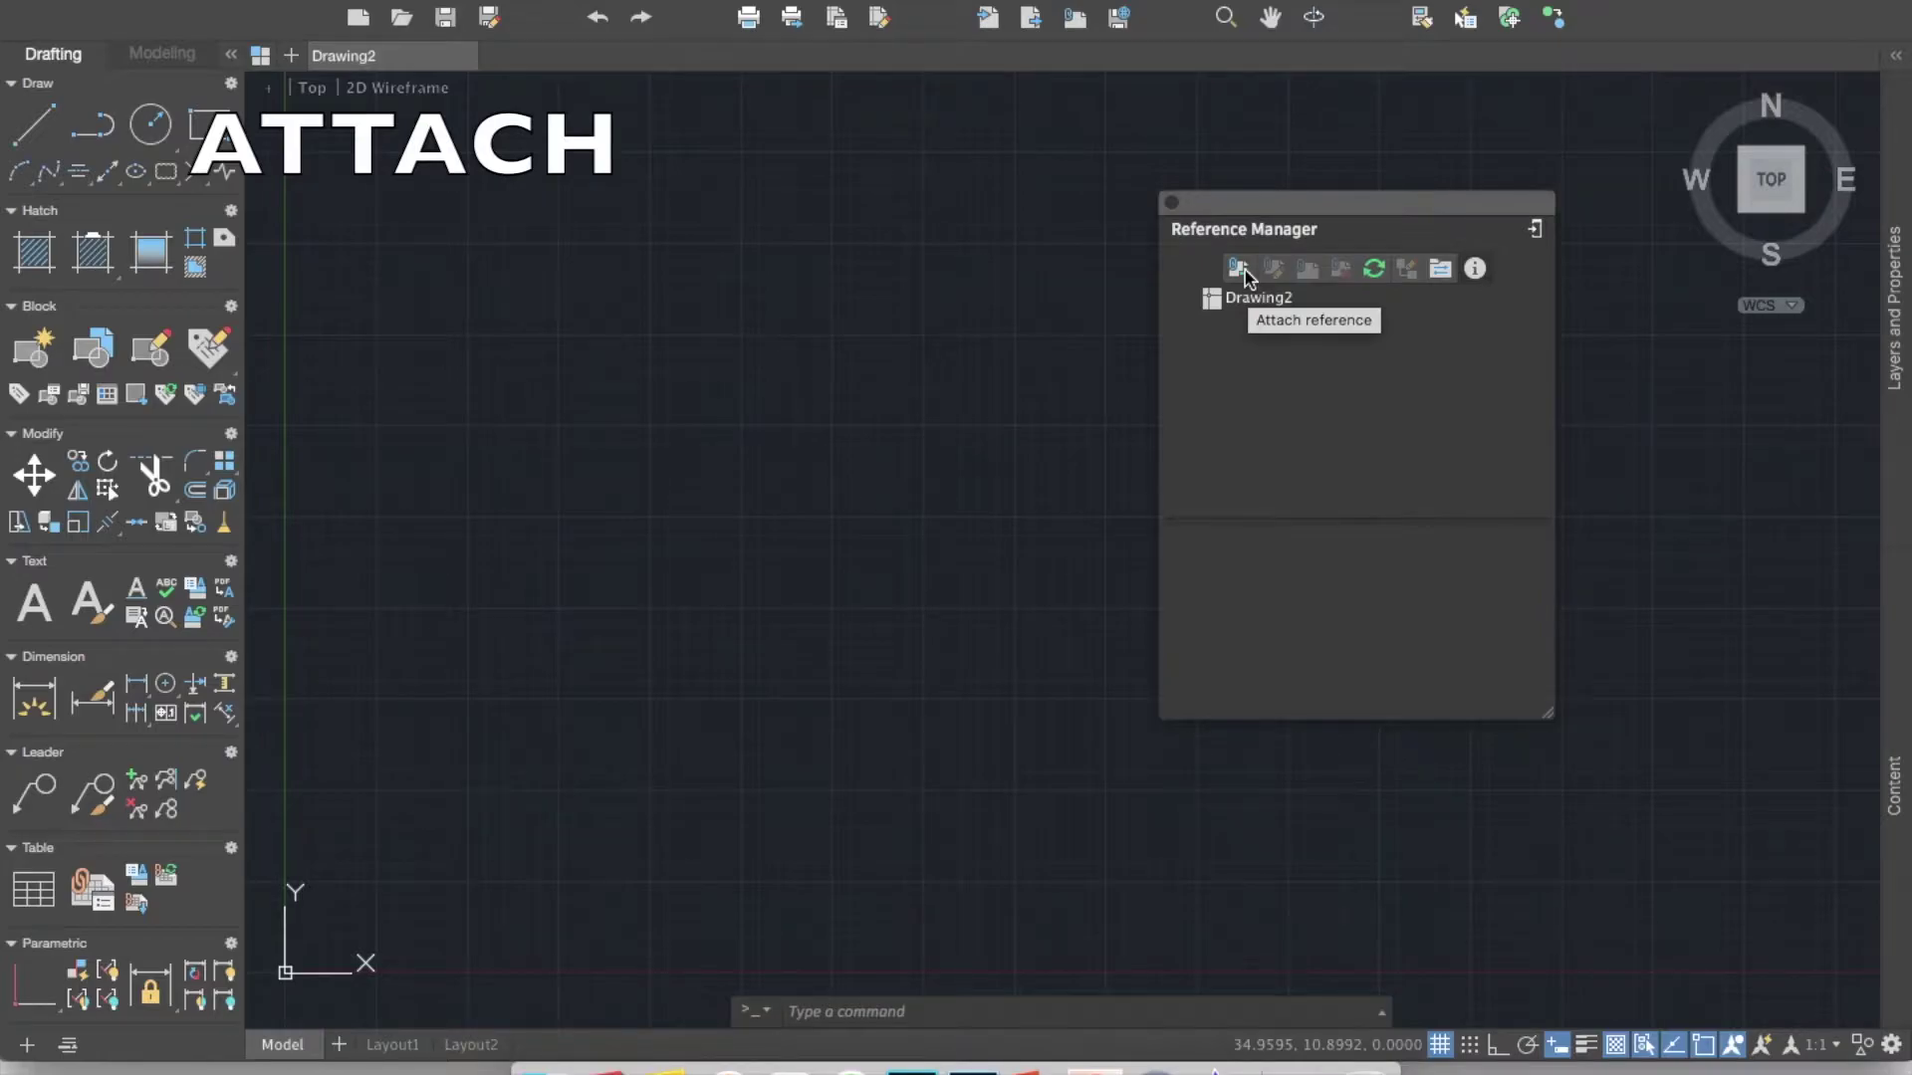
pyautogui.click(1242, 270)
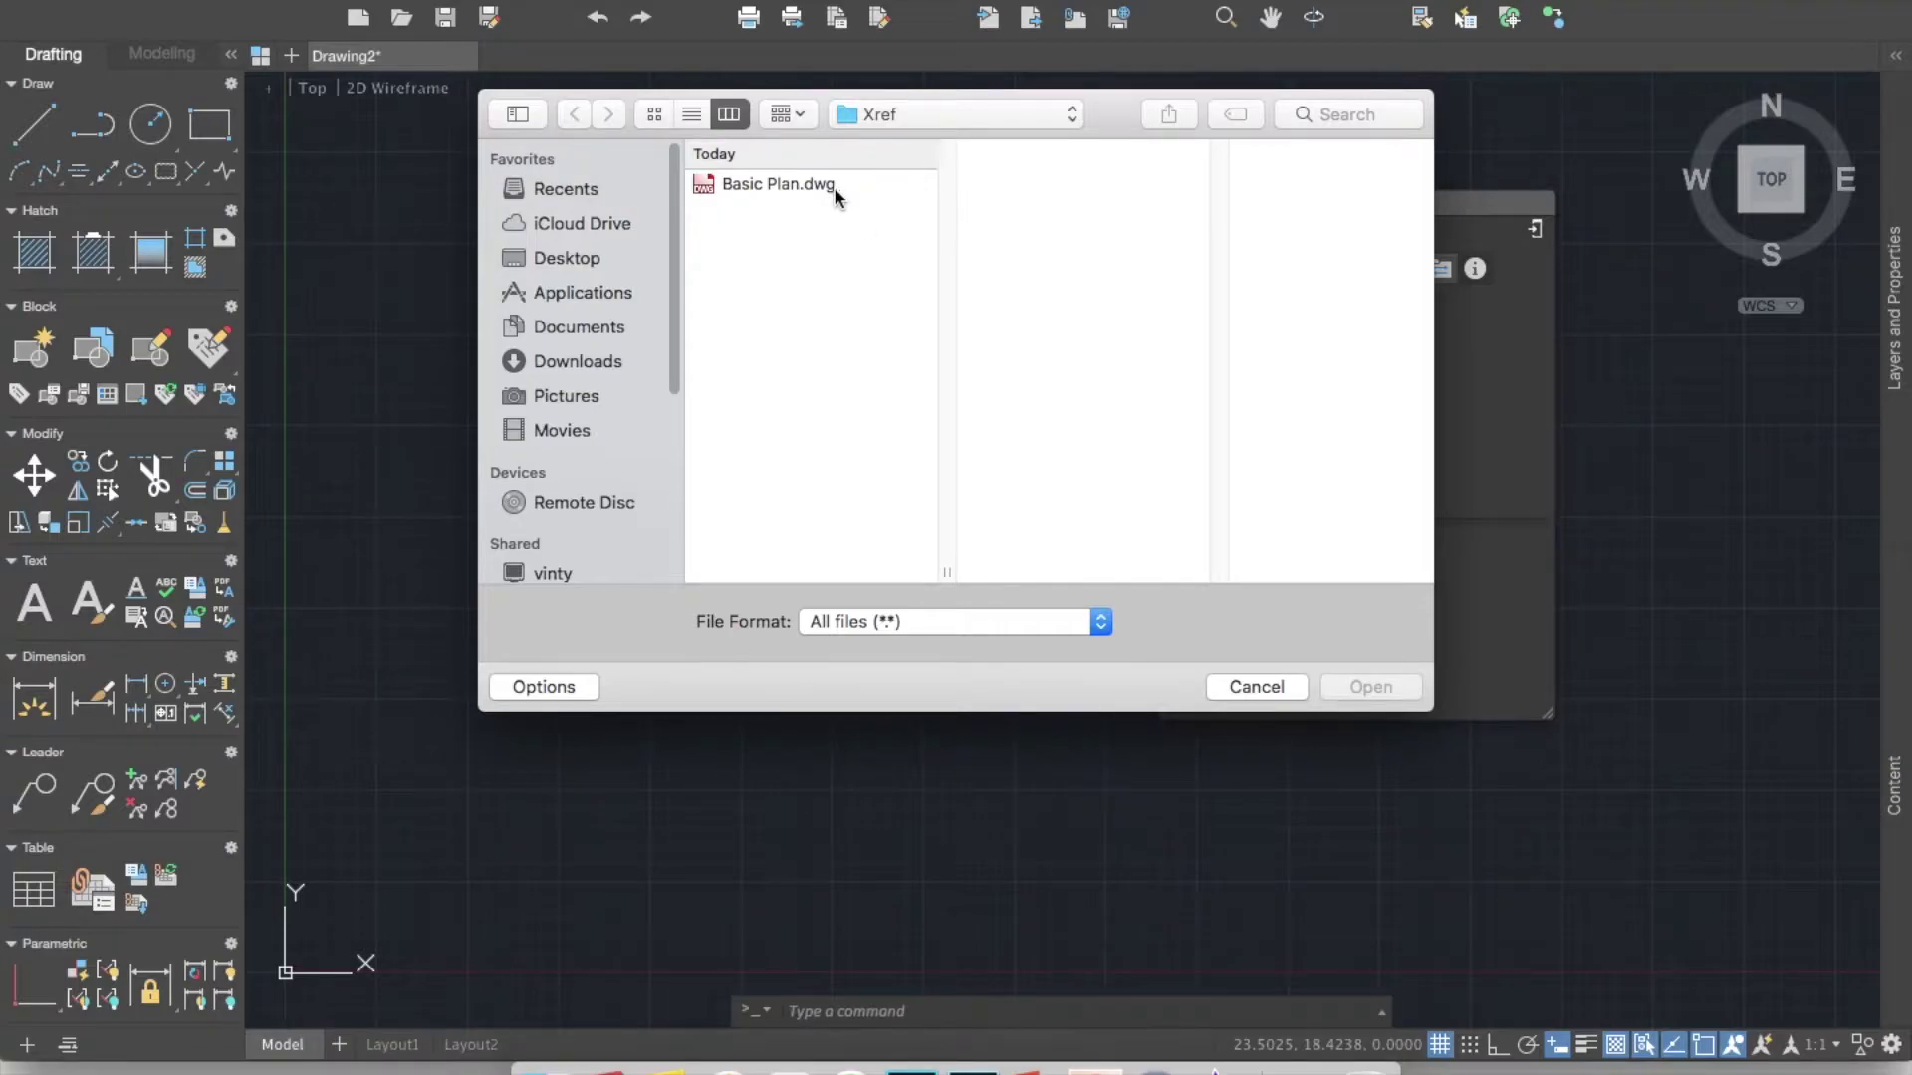
pyautogui.click(567, 258)
pyautogui.click(862, 183)
pyautogui.click(1059, 185)
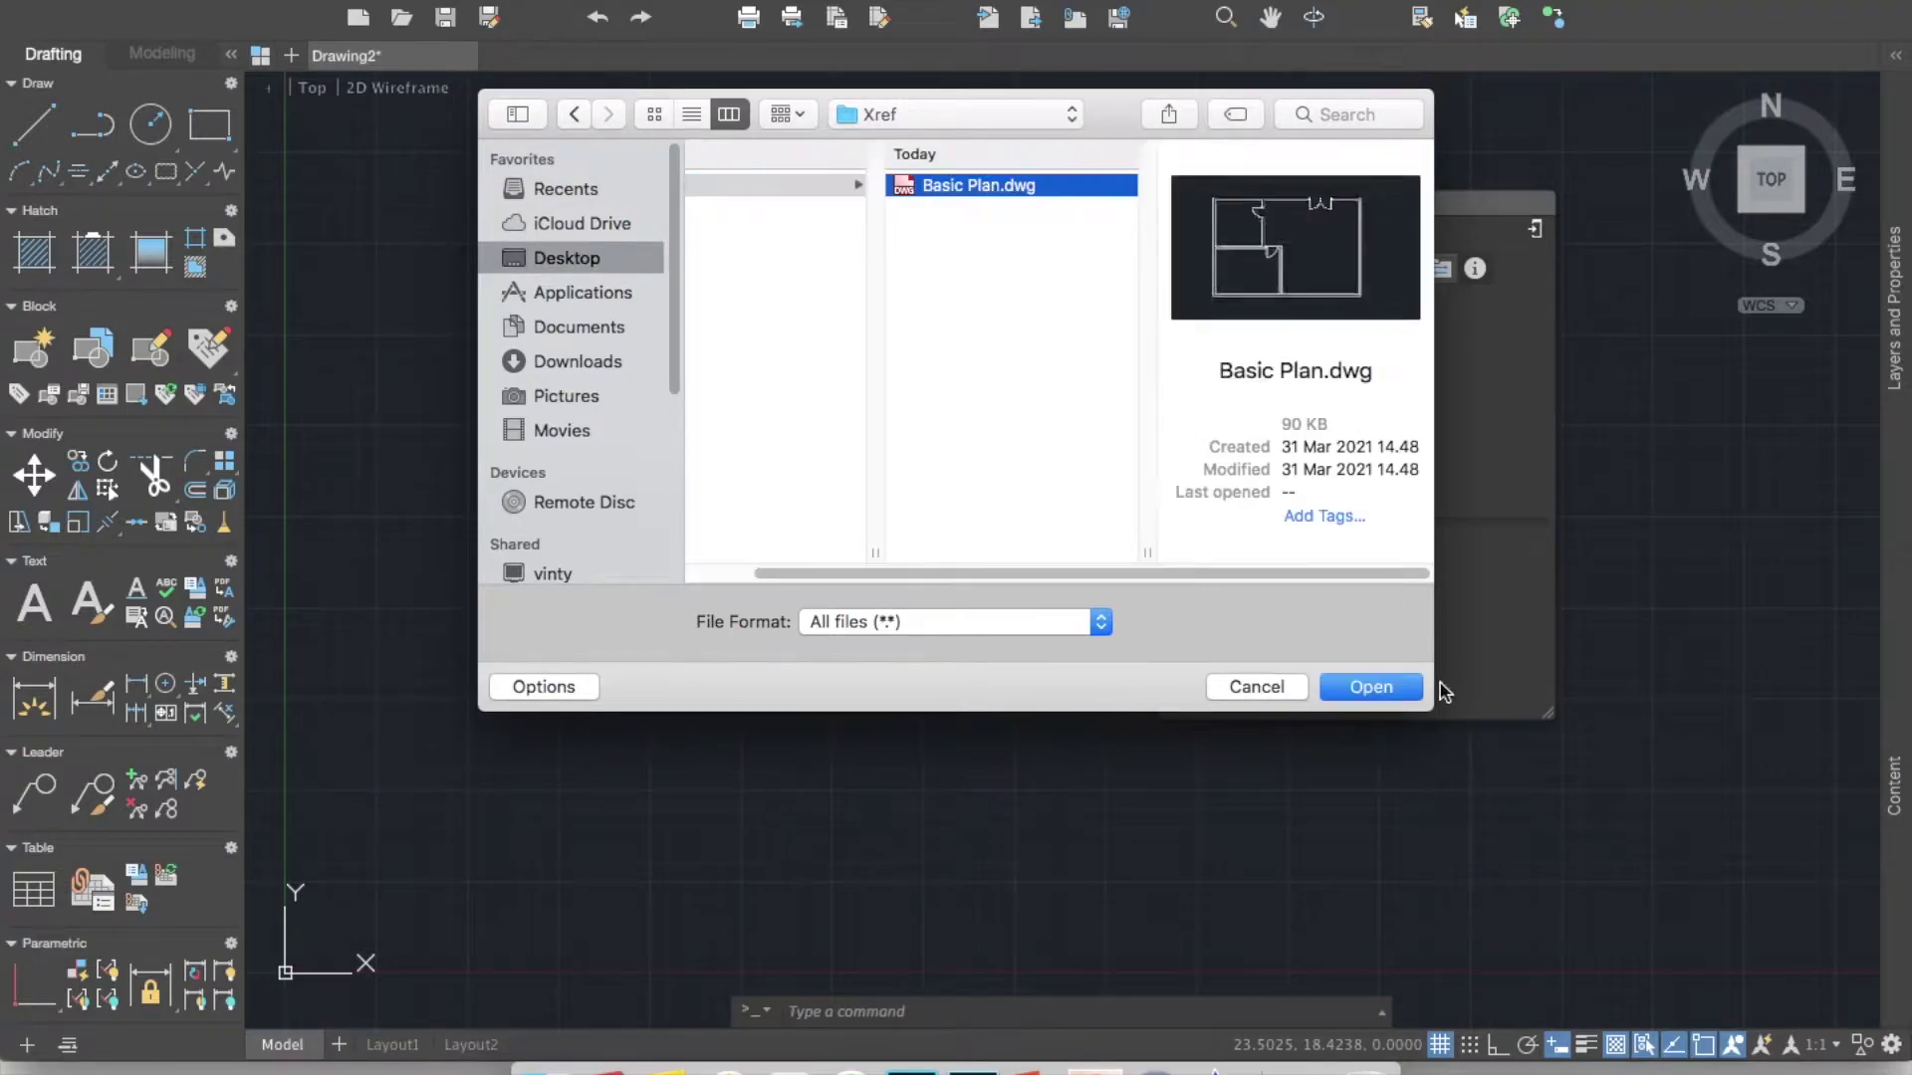
pyautogui.click(1369, 687)
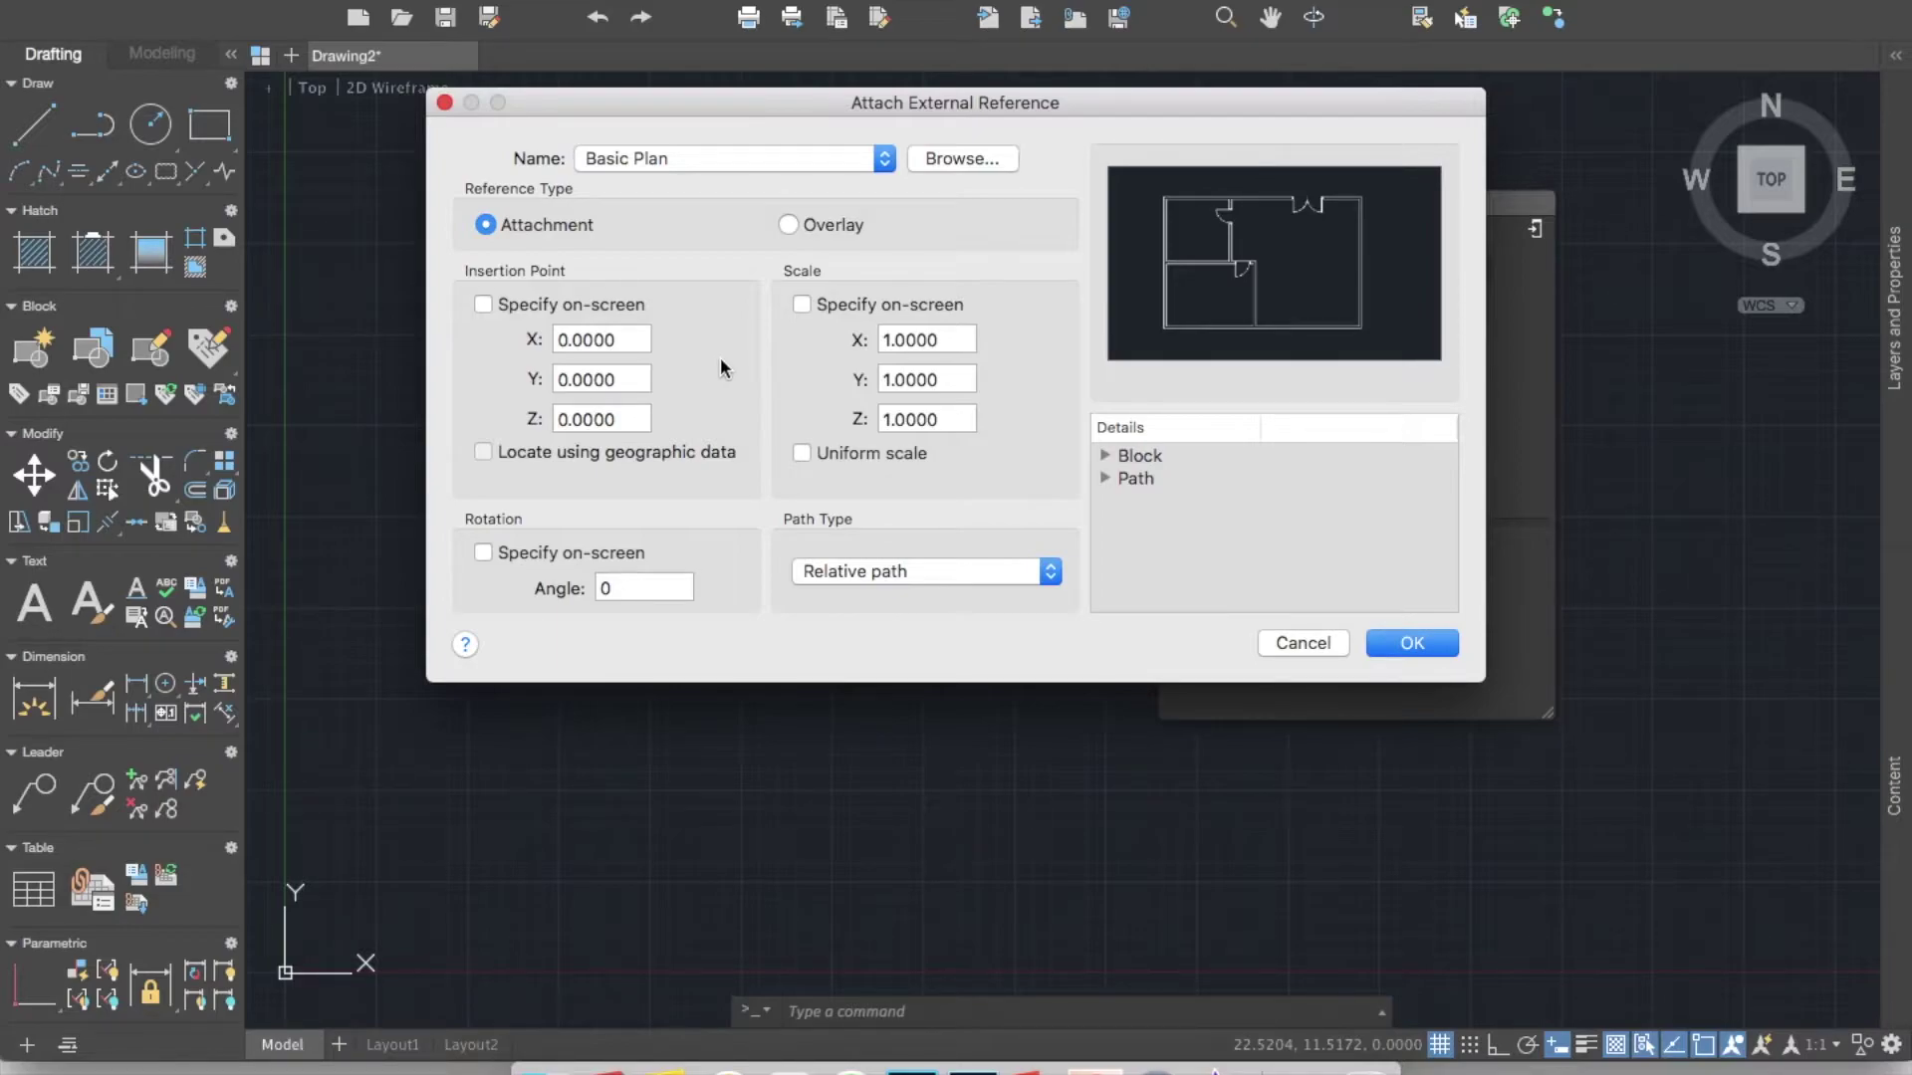
# Attach Basic Plan.dwg, re-attaching it at insertion point 0,0,0 with scale 1
pyautogui.click(483, 305)
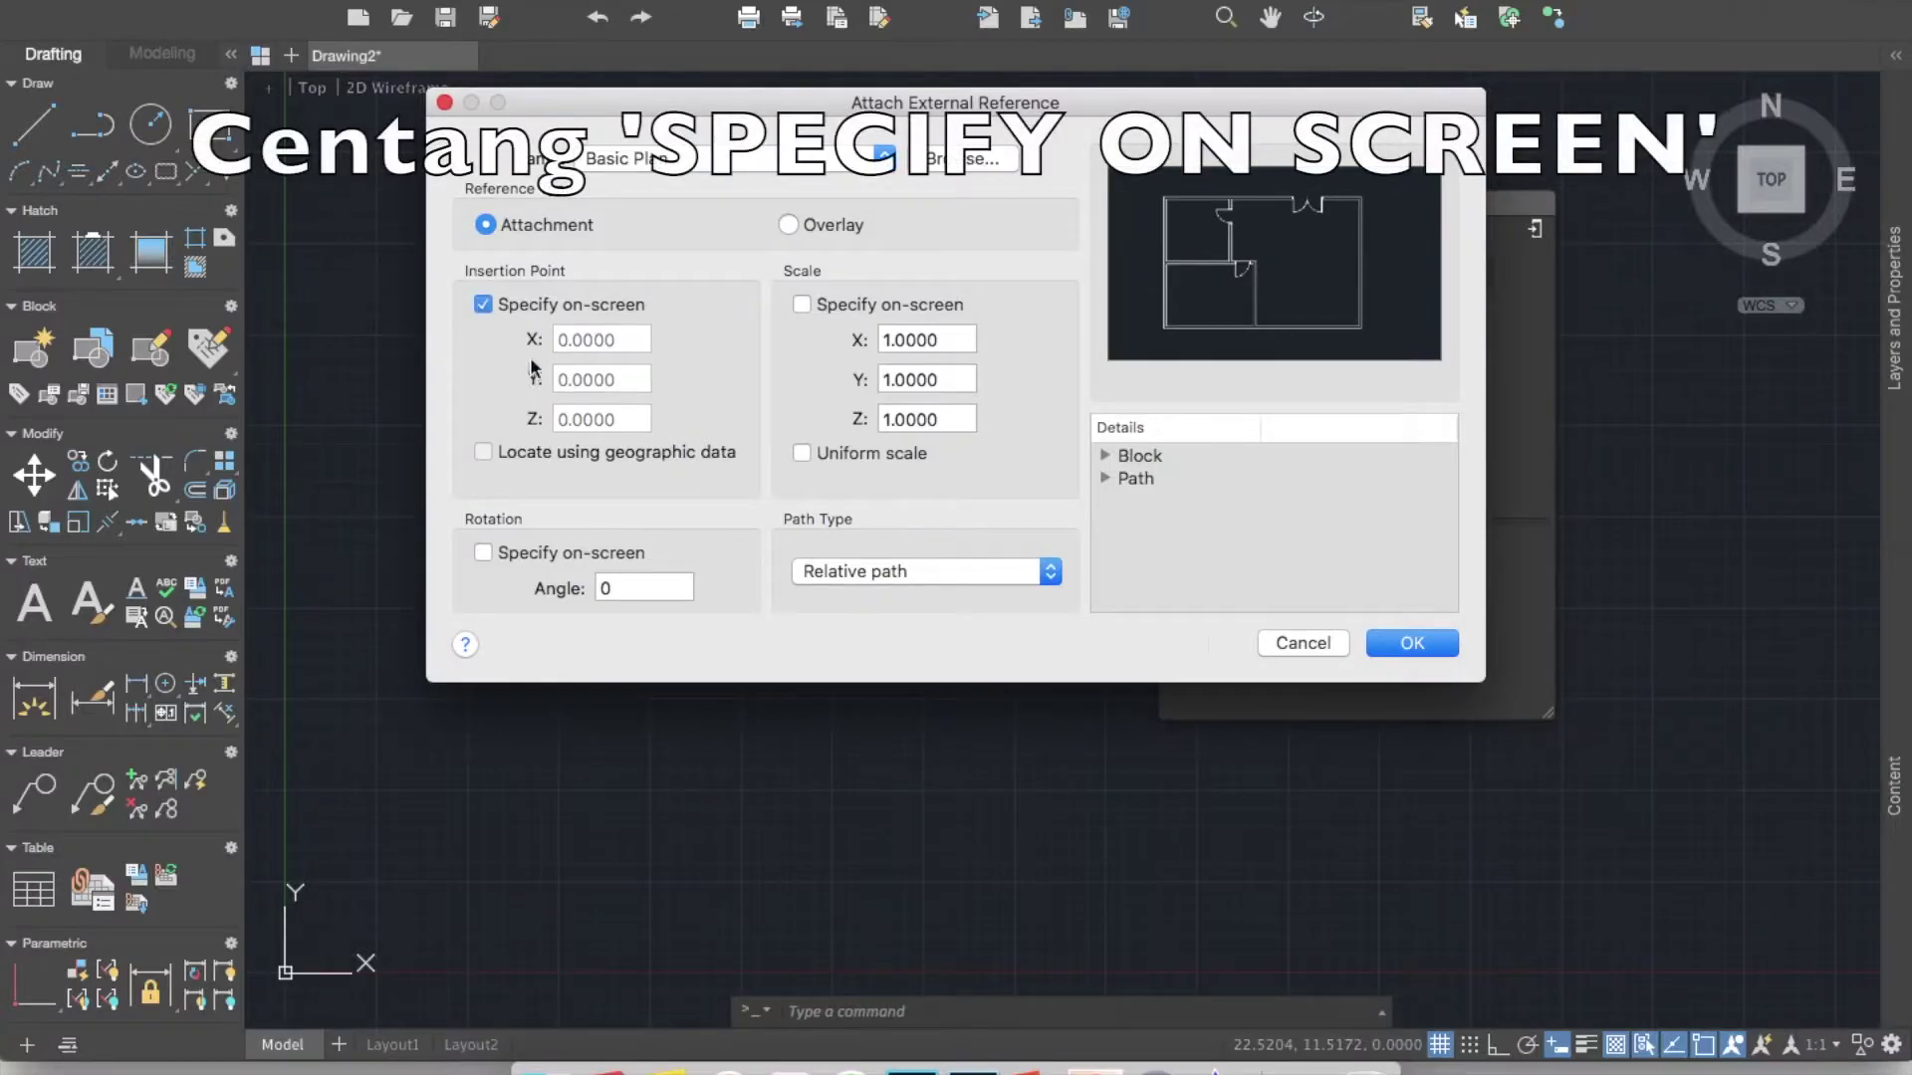
pyautogui.click(1407, 645)
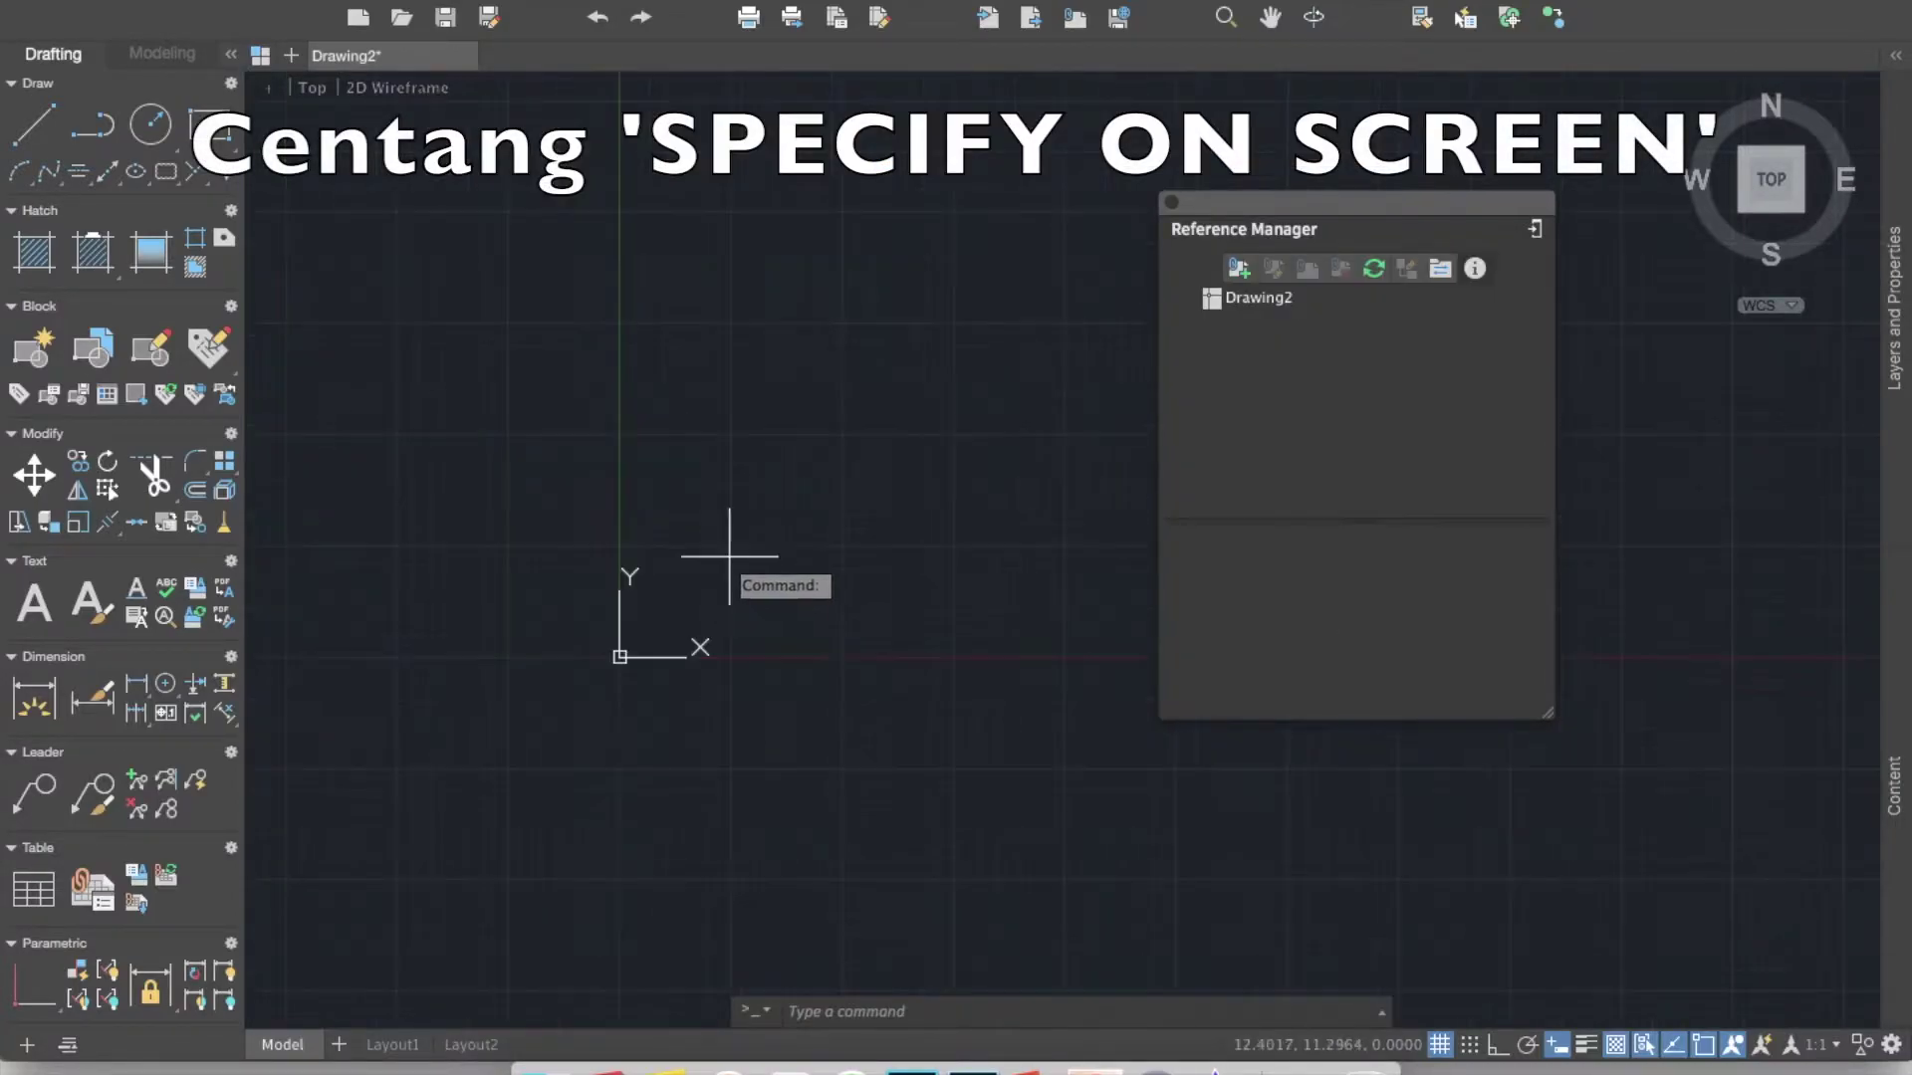
pyautogui.click(822, 544)
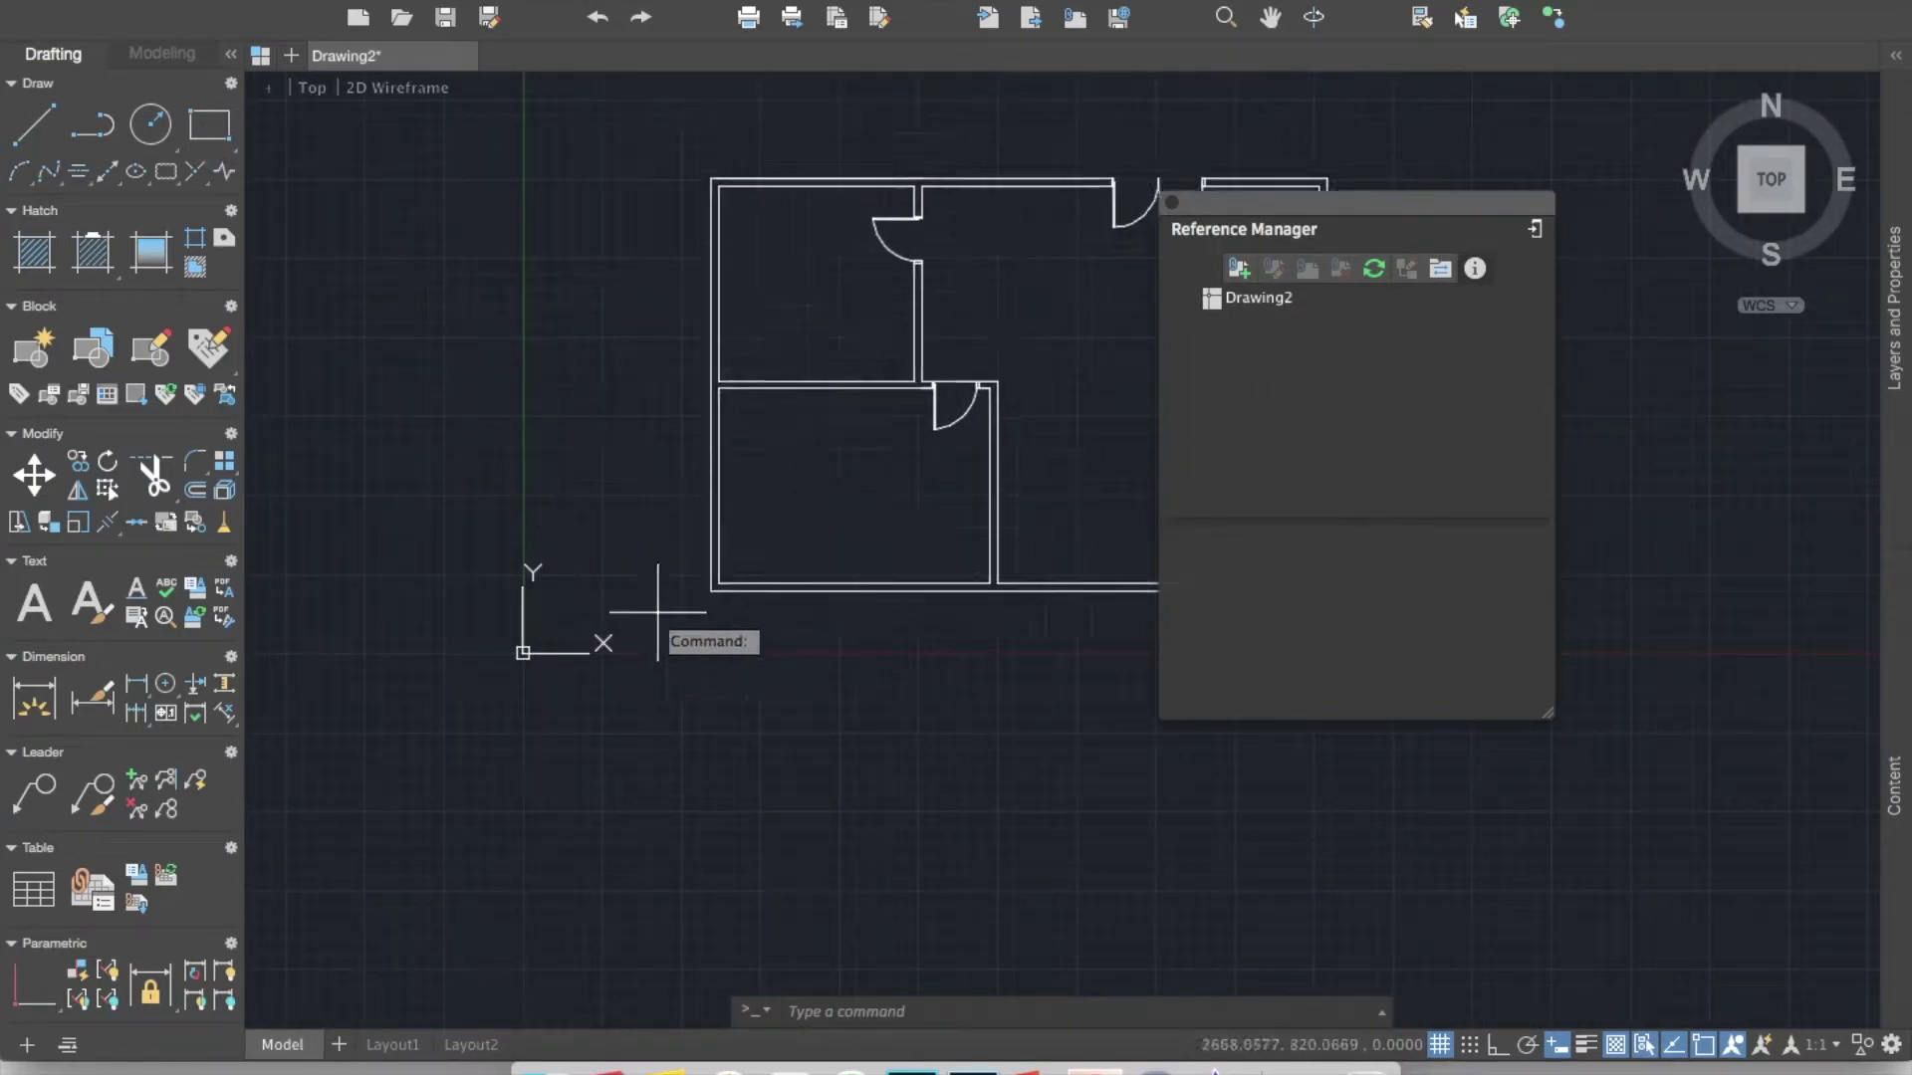
pyautogui.click(608, 550)
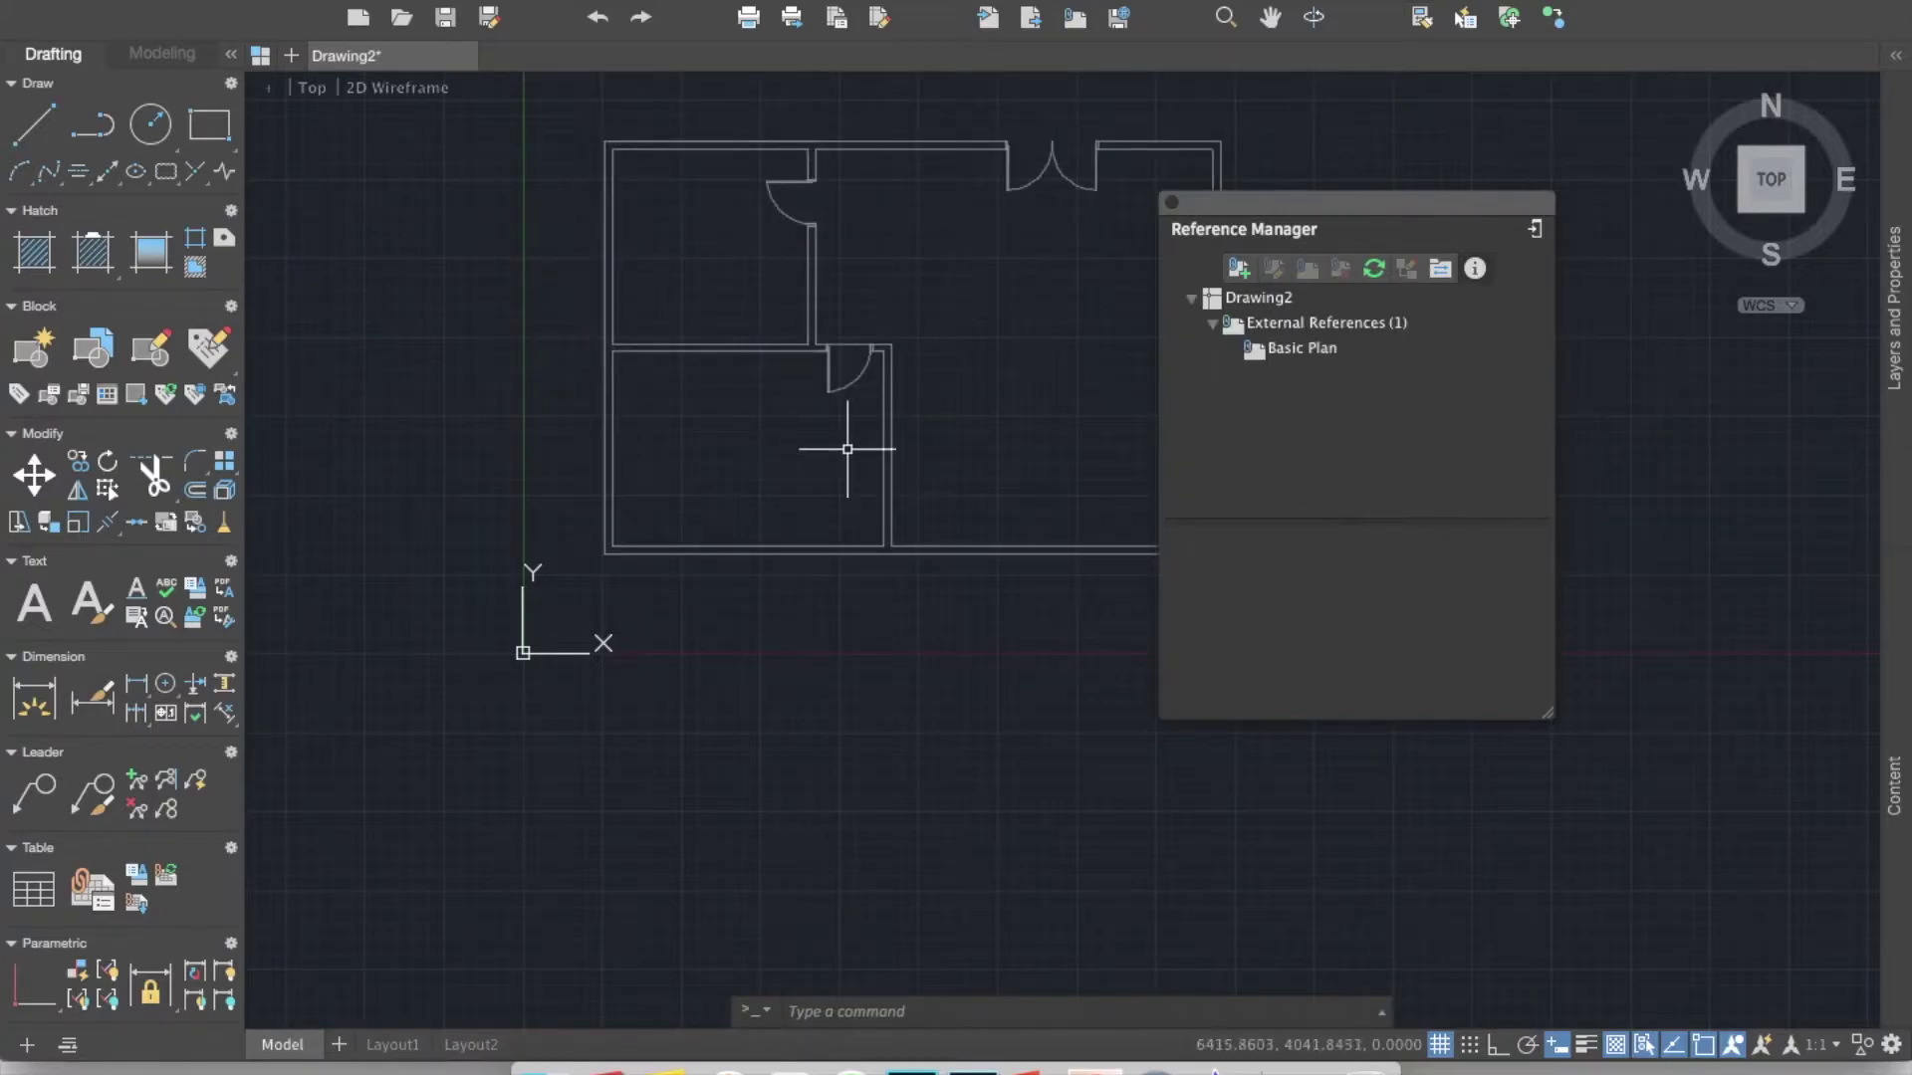
pyautogui.click(1245, 269)
pyautogui.click(752, 189)
pyautogui.click(1356, 687)
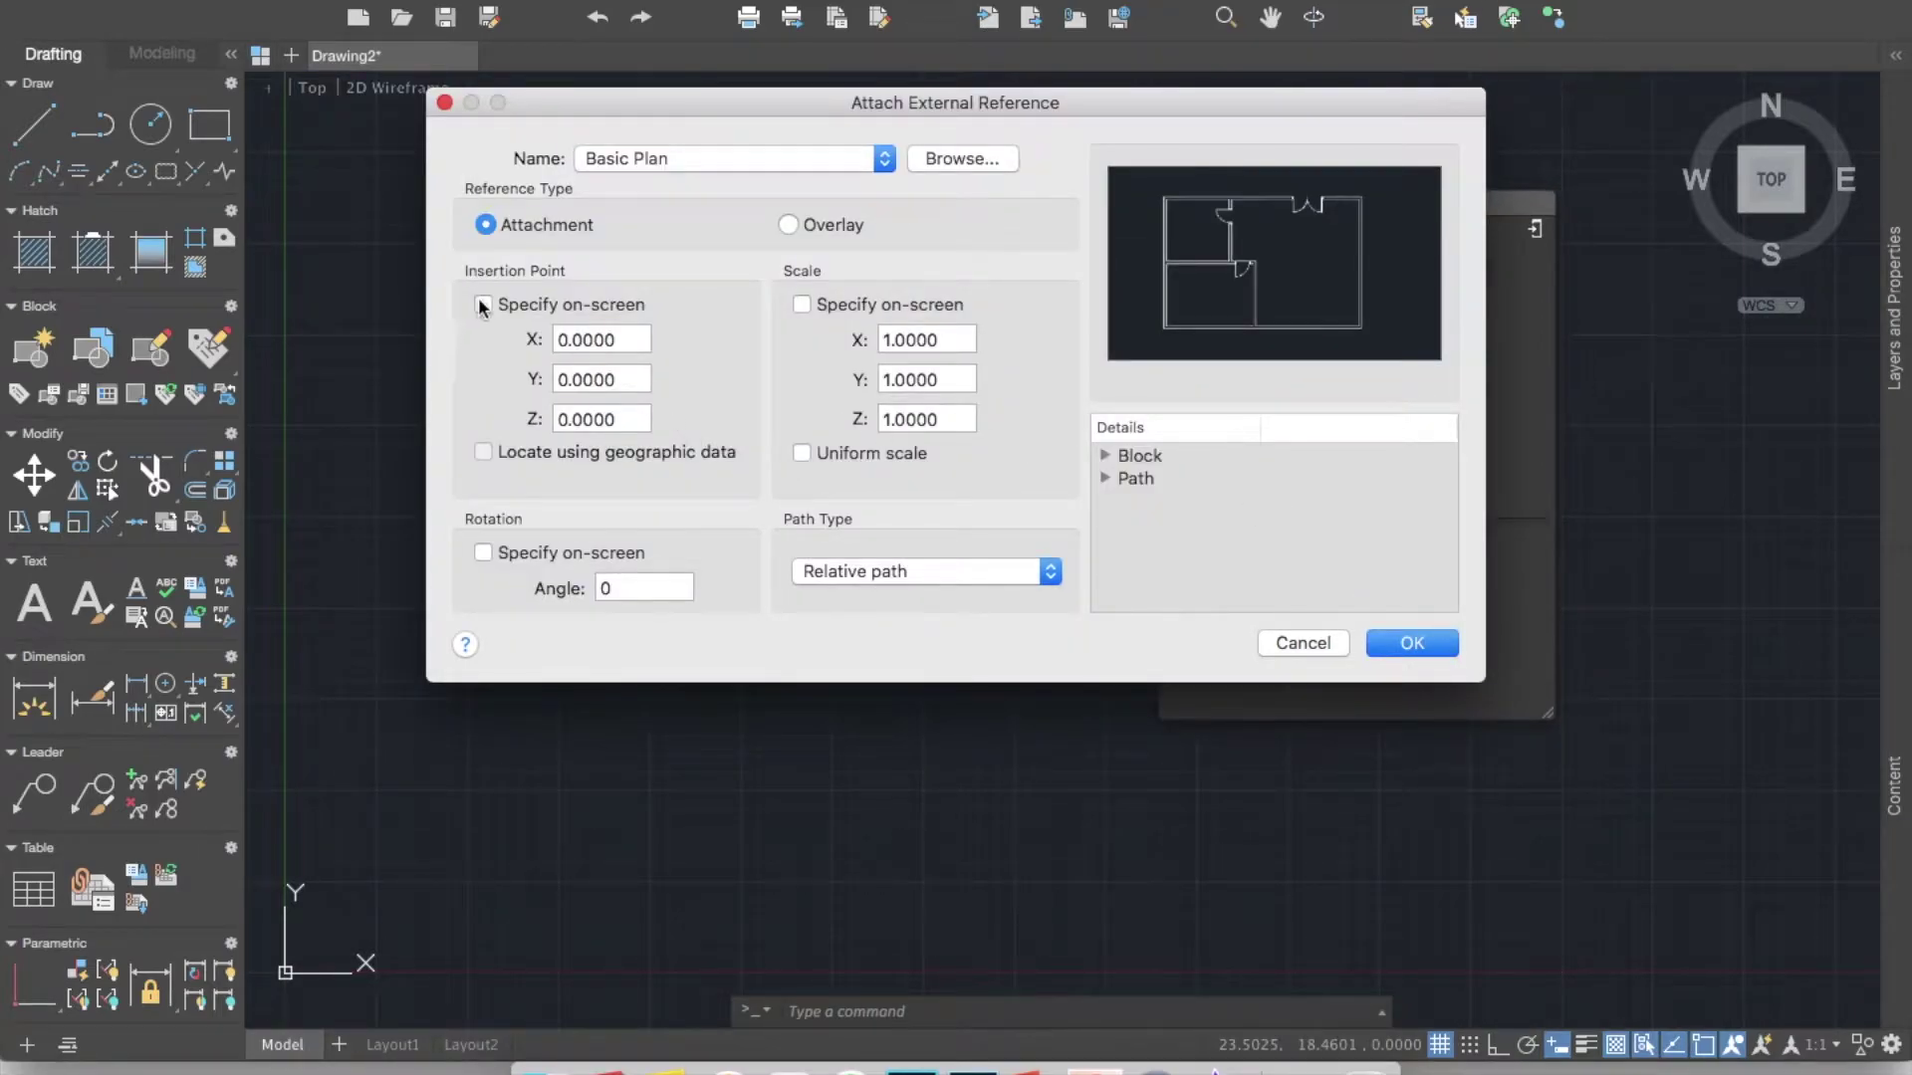
pyautogui.click(1389, 640)
# Bring the attached plan into view, move the palette aside, and select the reference
pyautogui.scroll(-2, 674, 660)
pyautogui.scroll(-2, 674, 660)
pyautogui.scroll(-3, 674, 660)
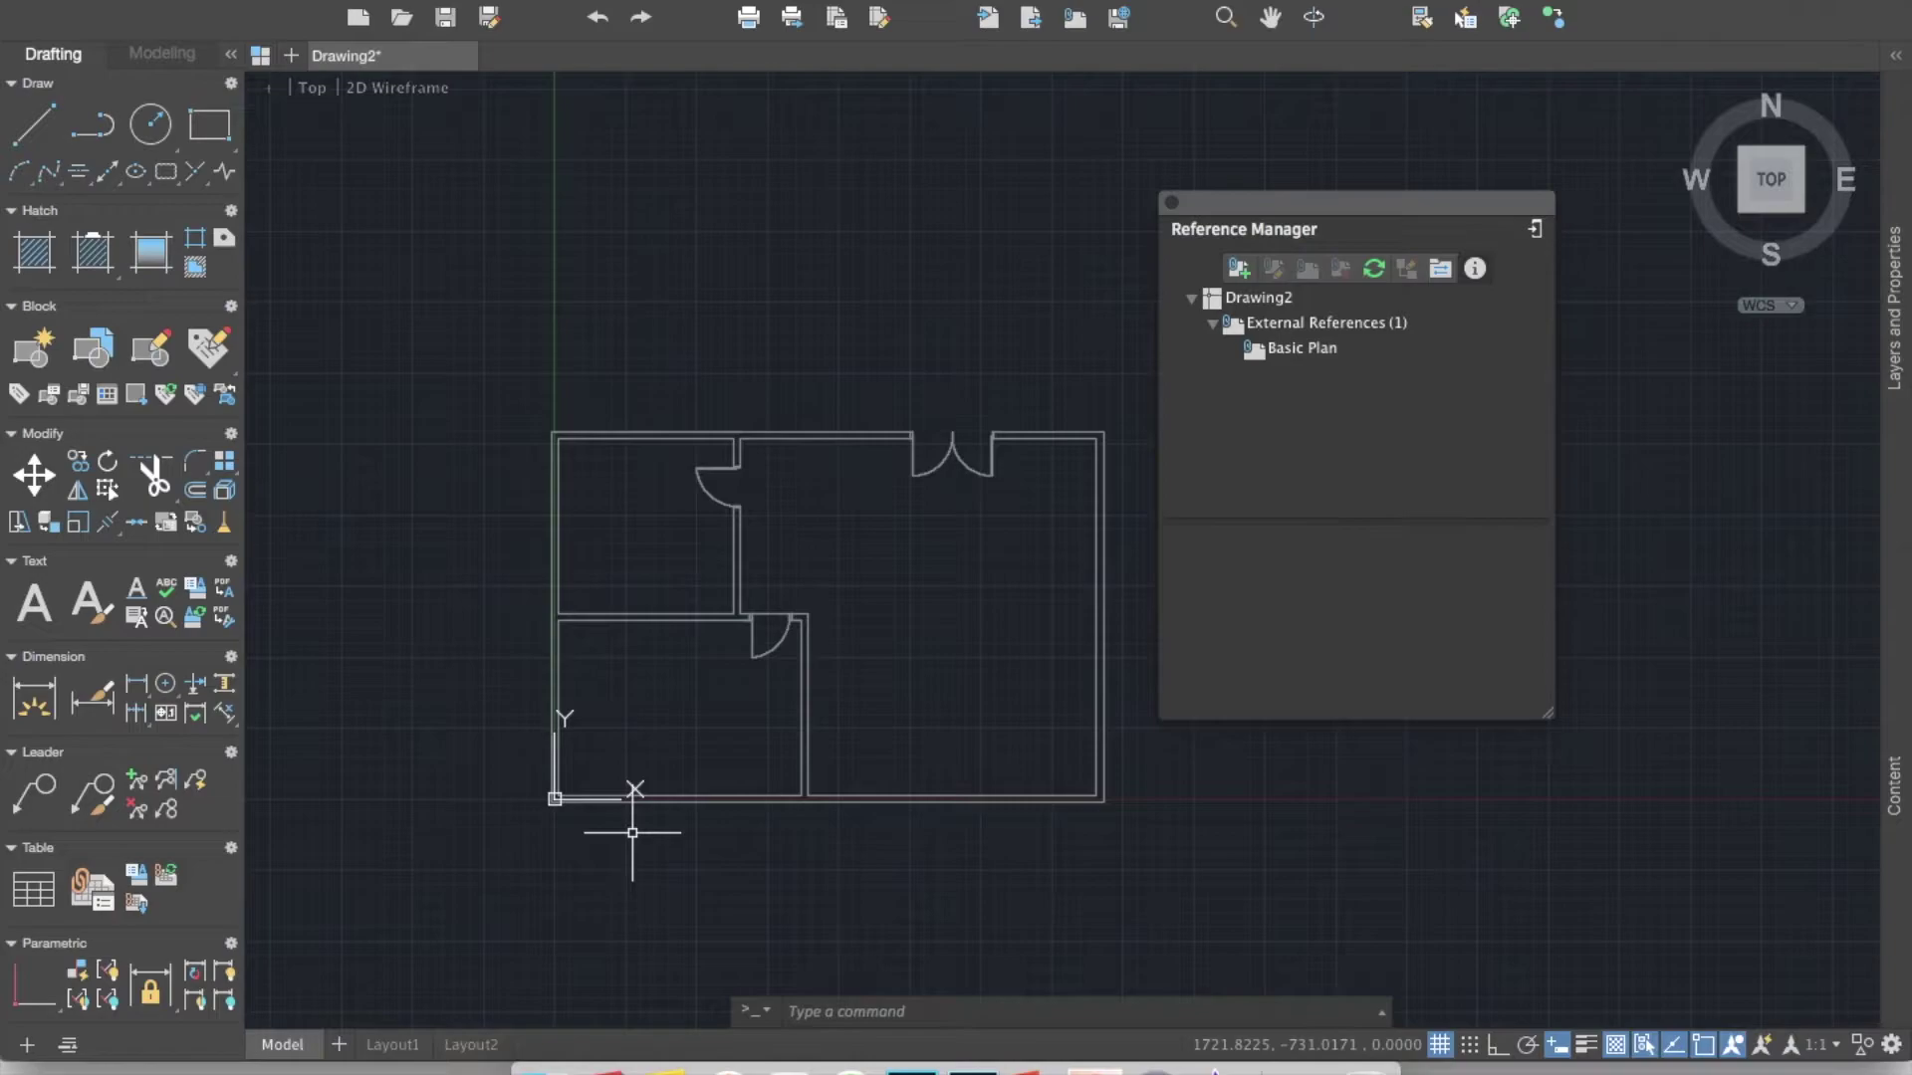
pyautogui.scroll(2, 722, 754)
pyautogui.moveTo(717, 751); pyautogui.dragTo(584, 854, button='middle')
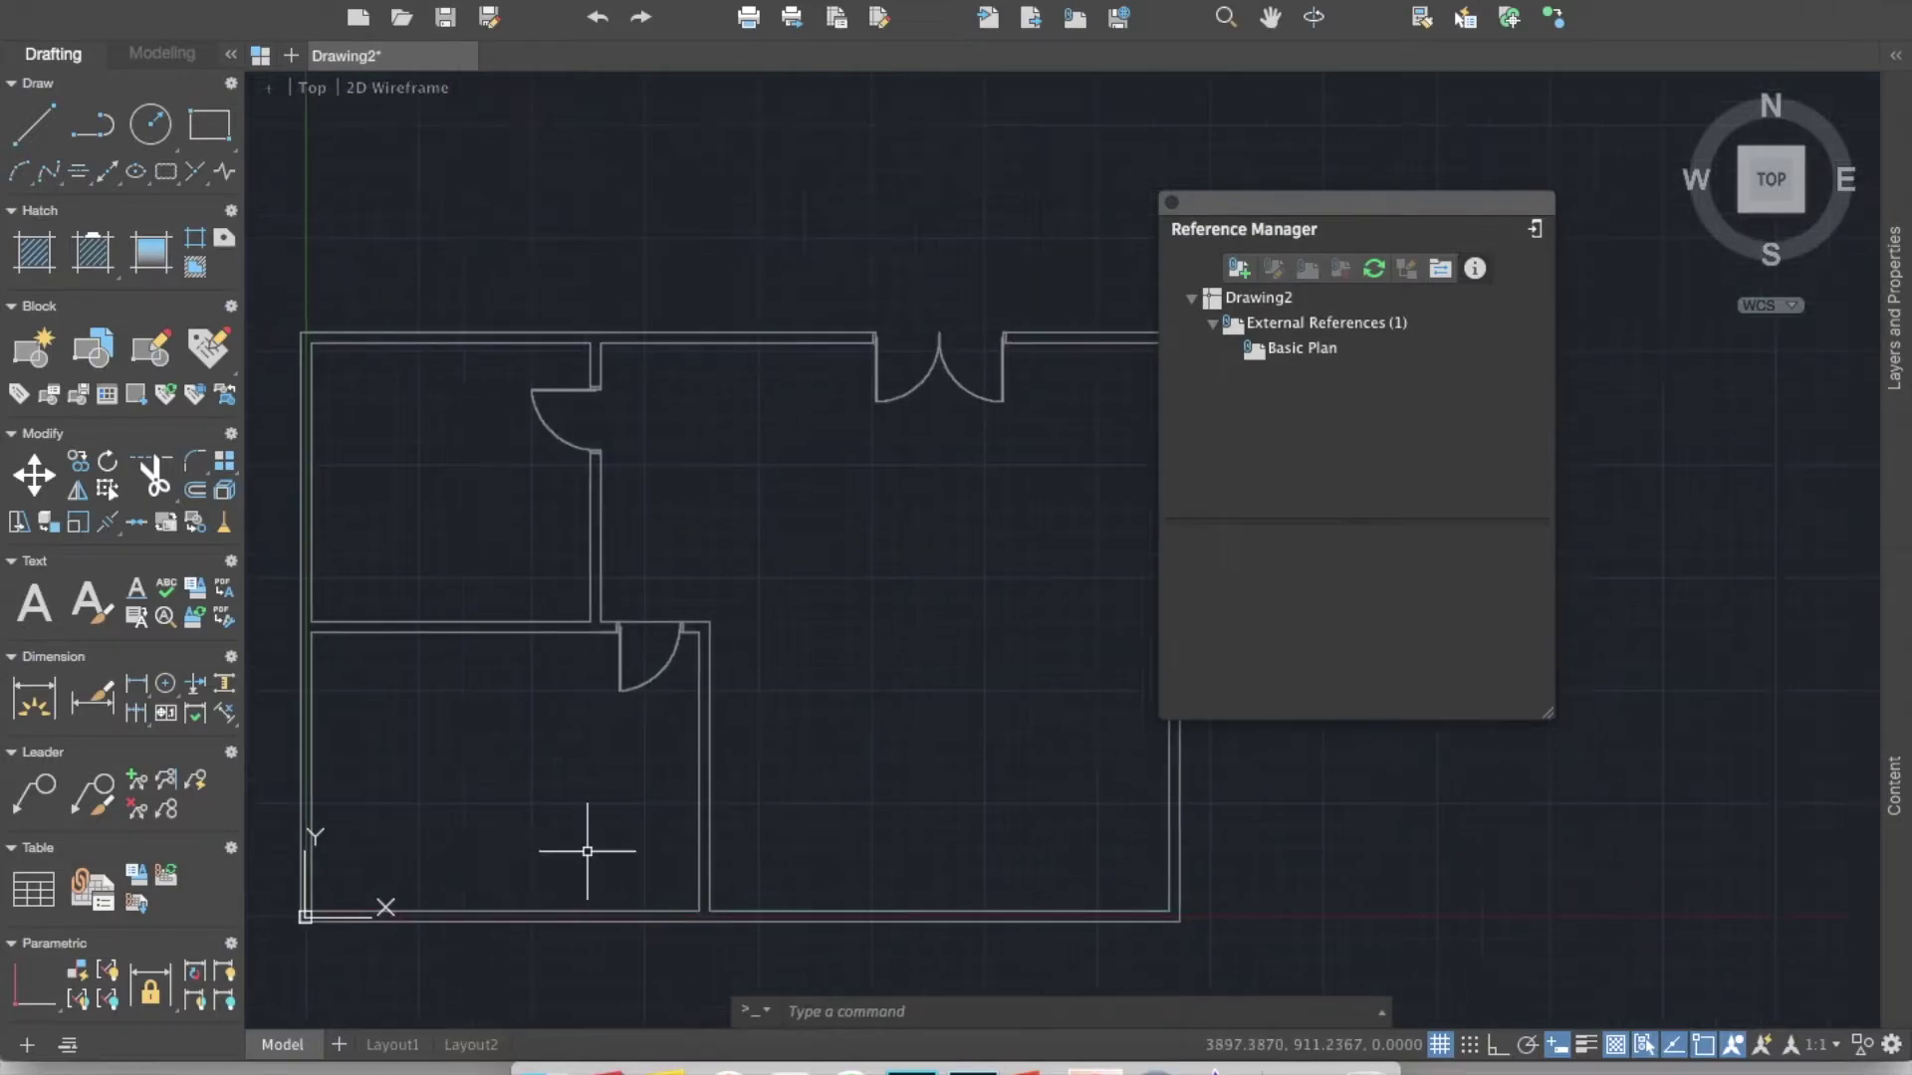
pyautogui.moveTo(1399, 211); pyautogui.dragTo(1612, 141)
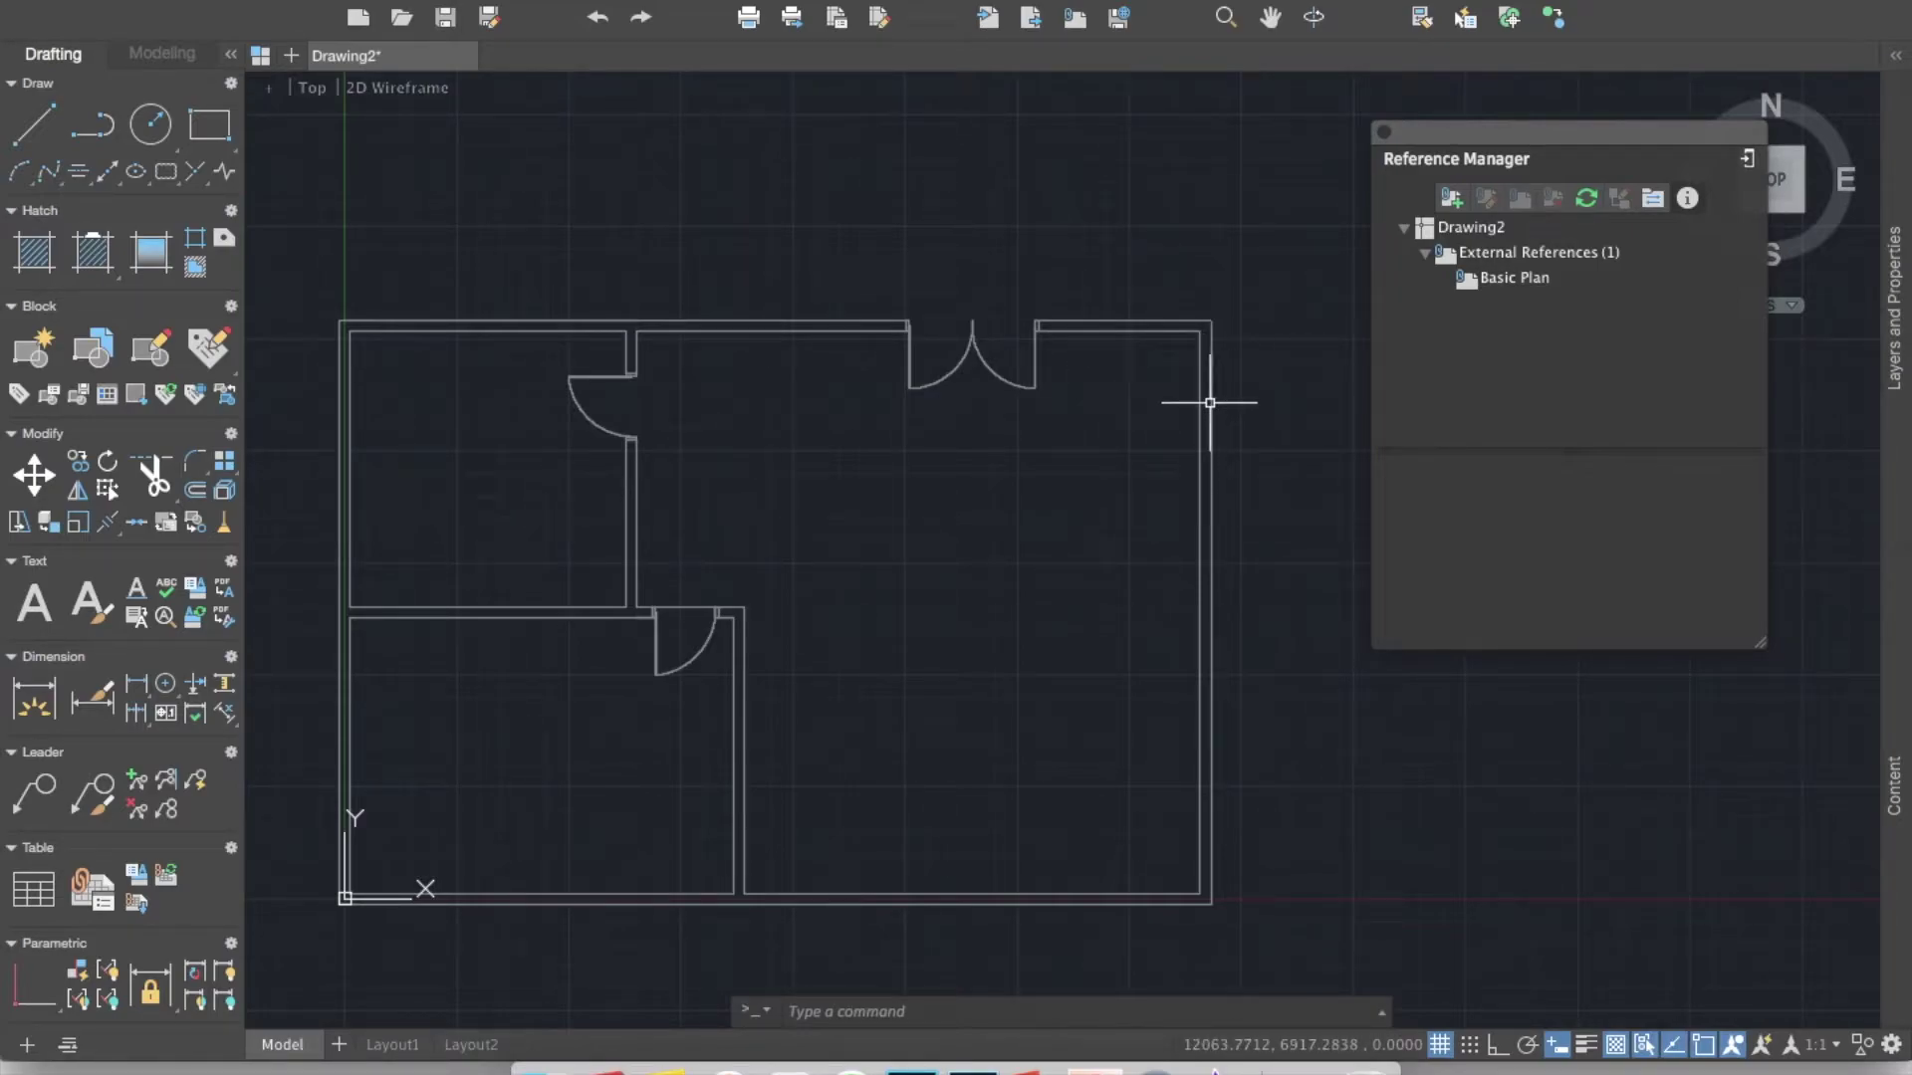
pyautogui.click(1169, 408)
pyautogui.click(1103, 240)
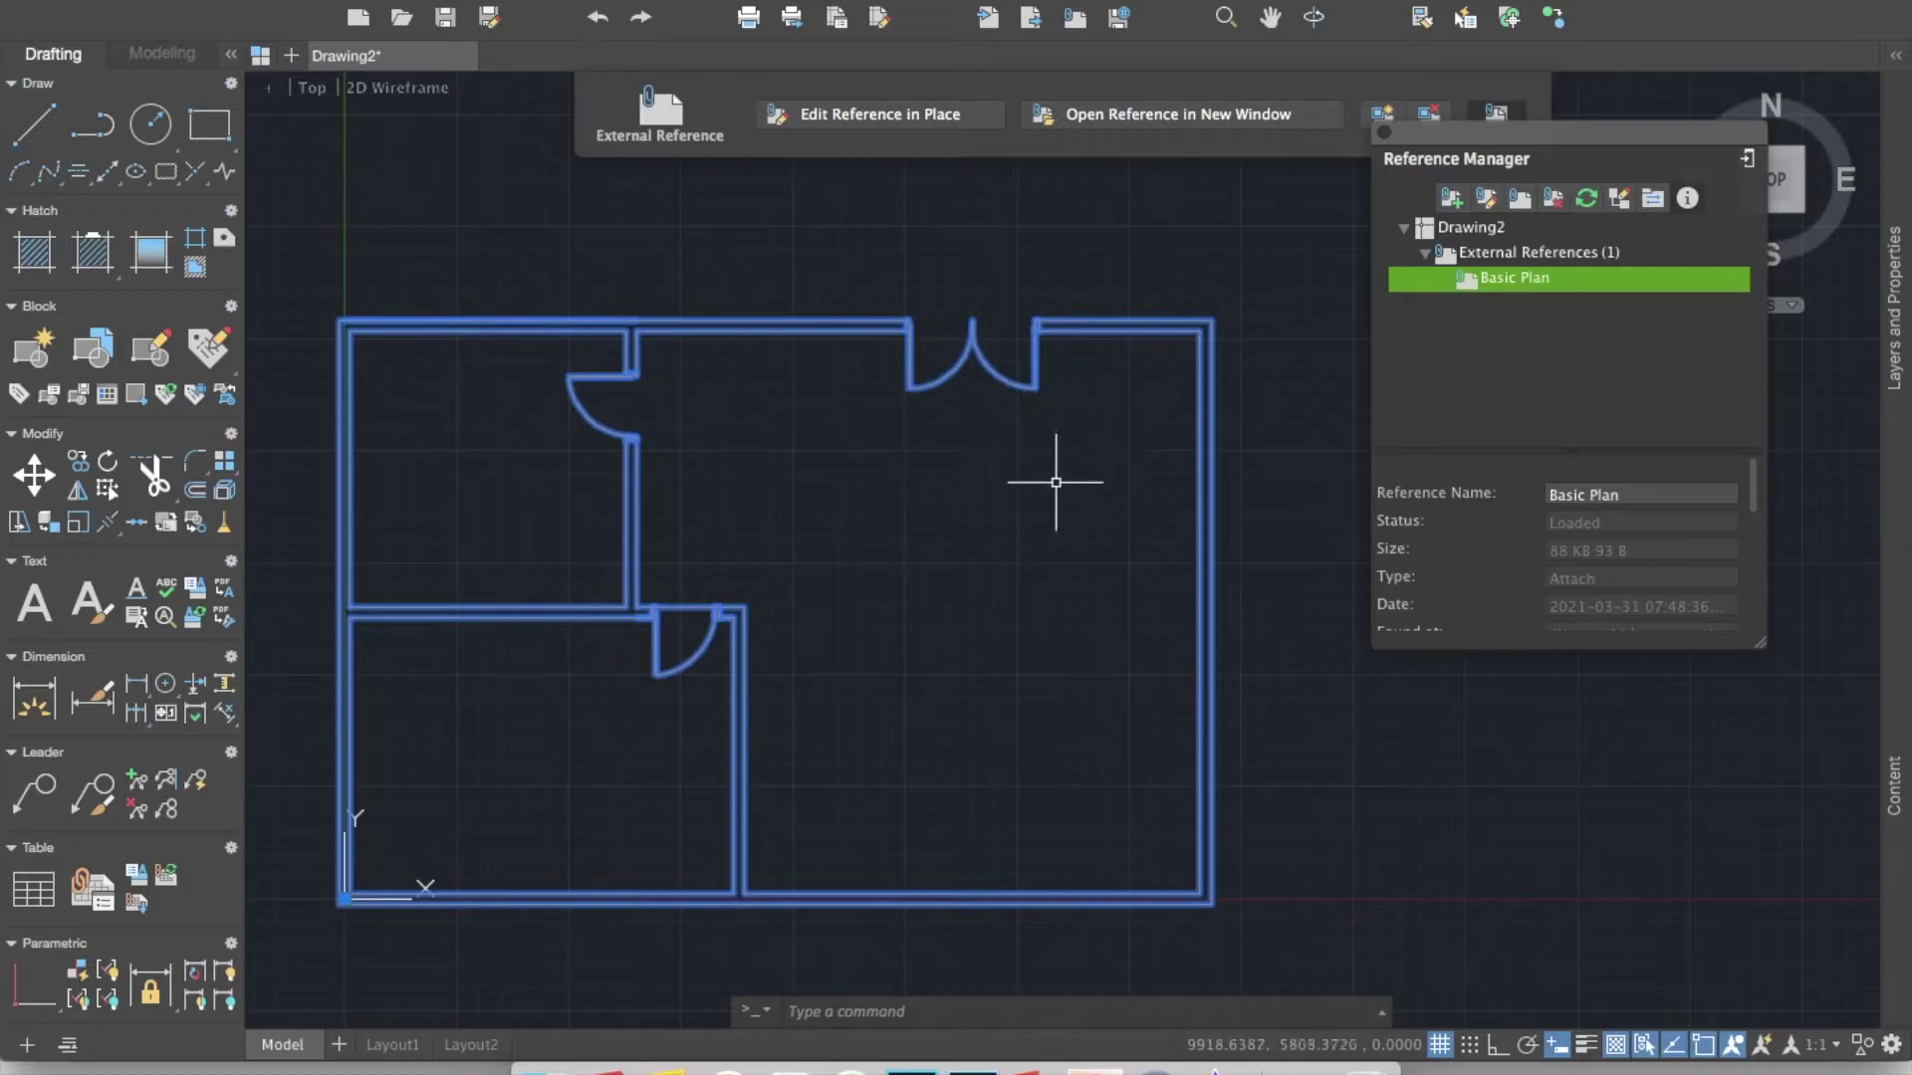
# Deselect the Basic Plan reference and shift the view slightly up and right
pyautogui.press('Escape')
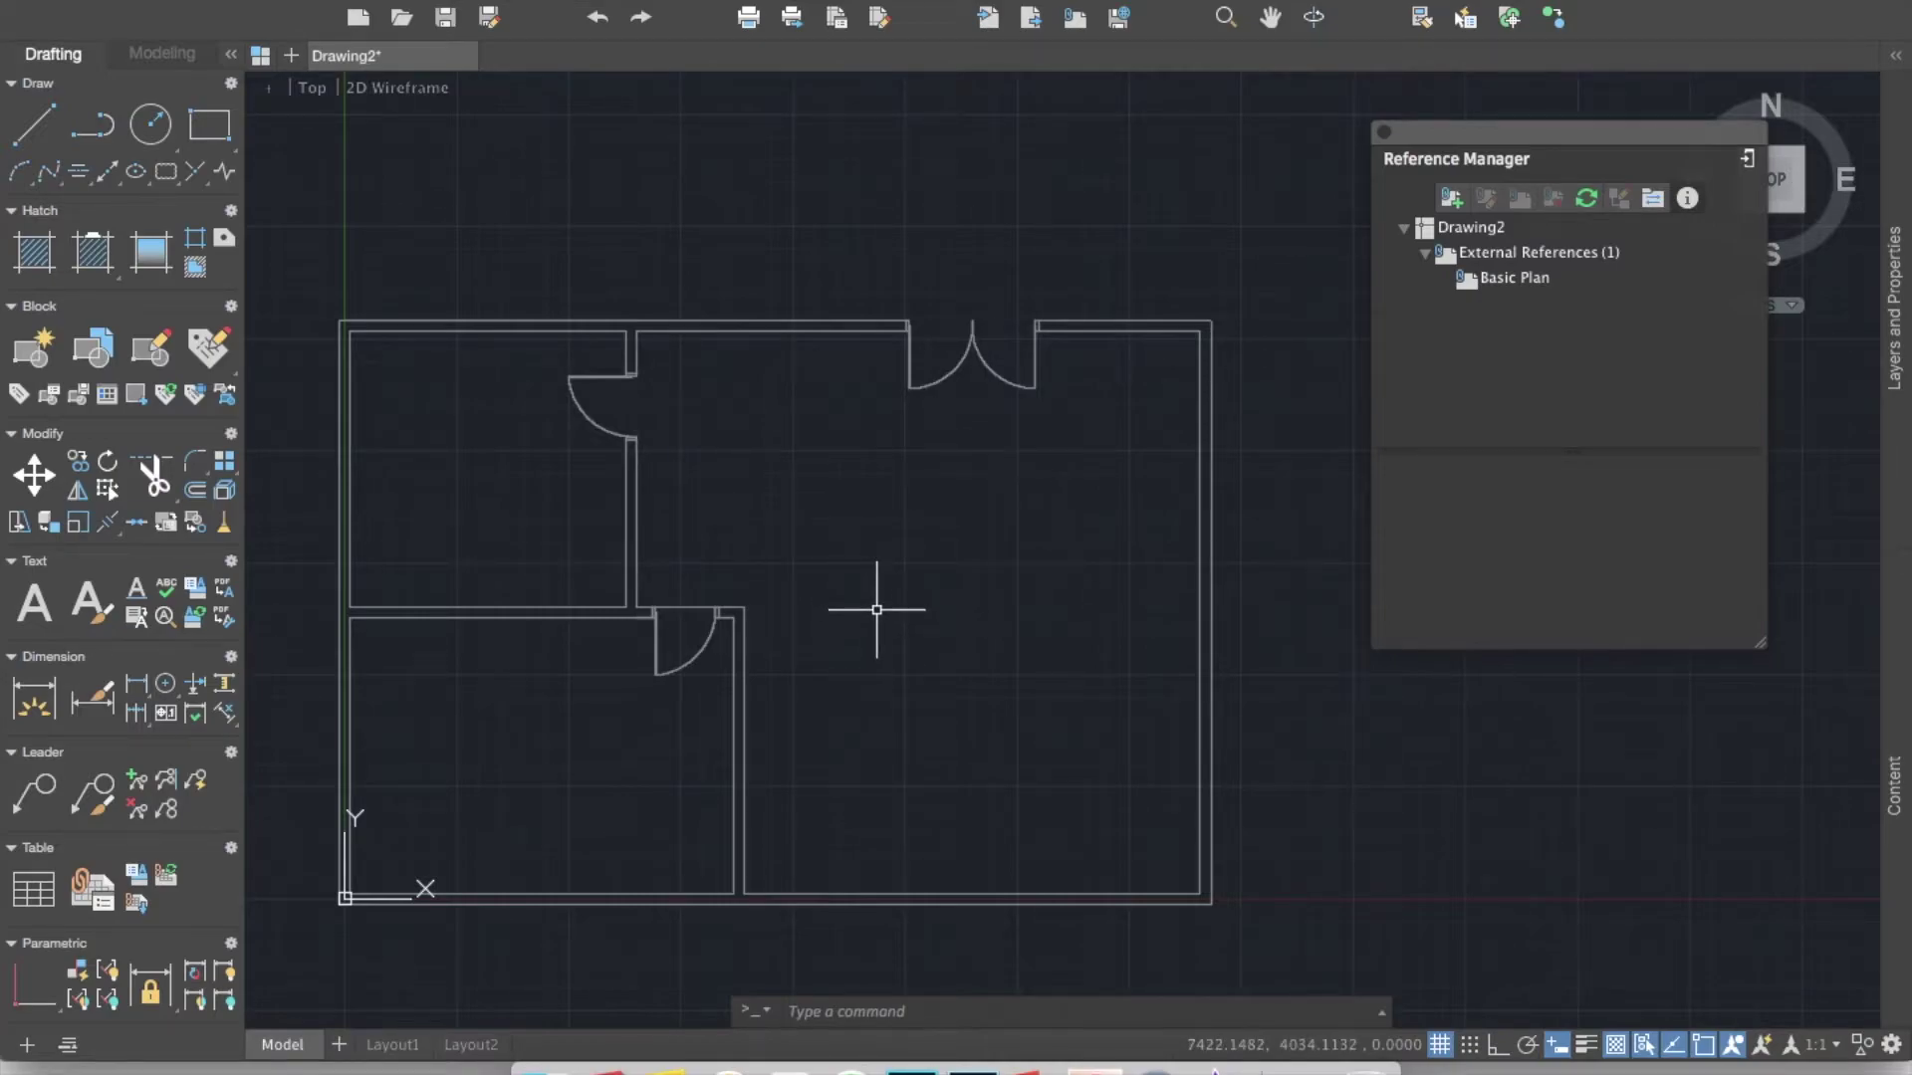
pyautogui.moveTo(879, 610); pyautogui.dragTo(900, 587, button='middle')
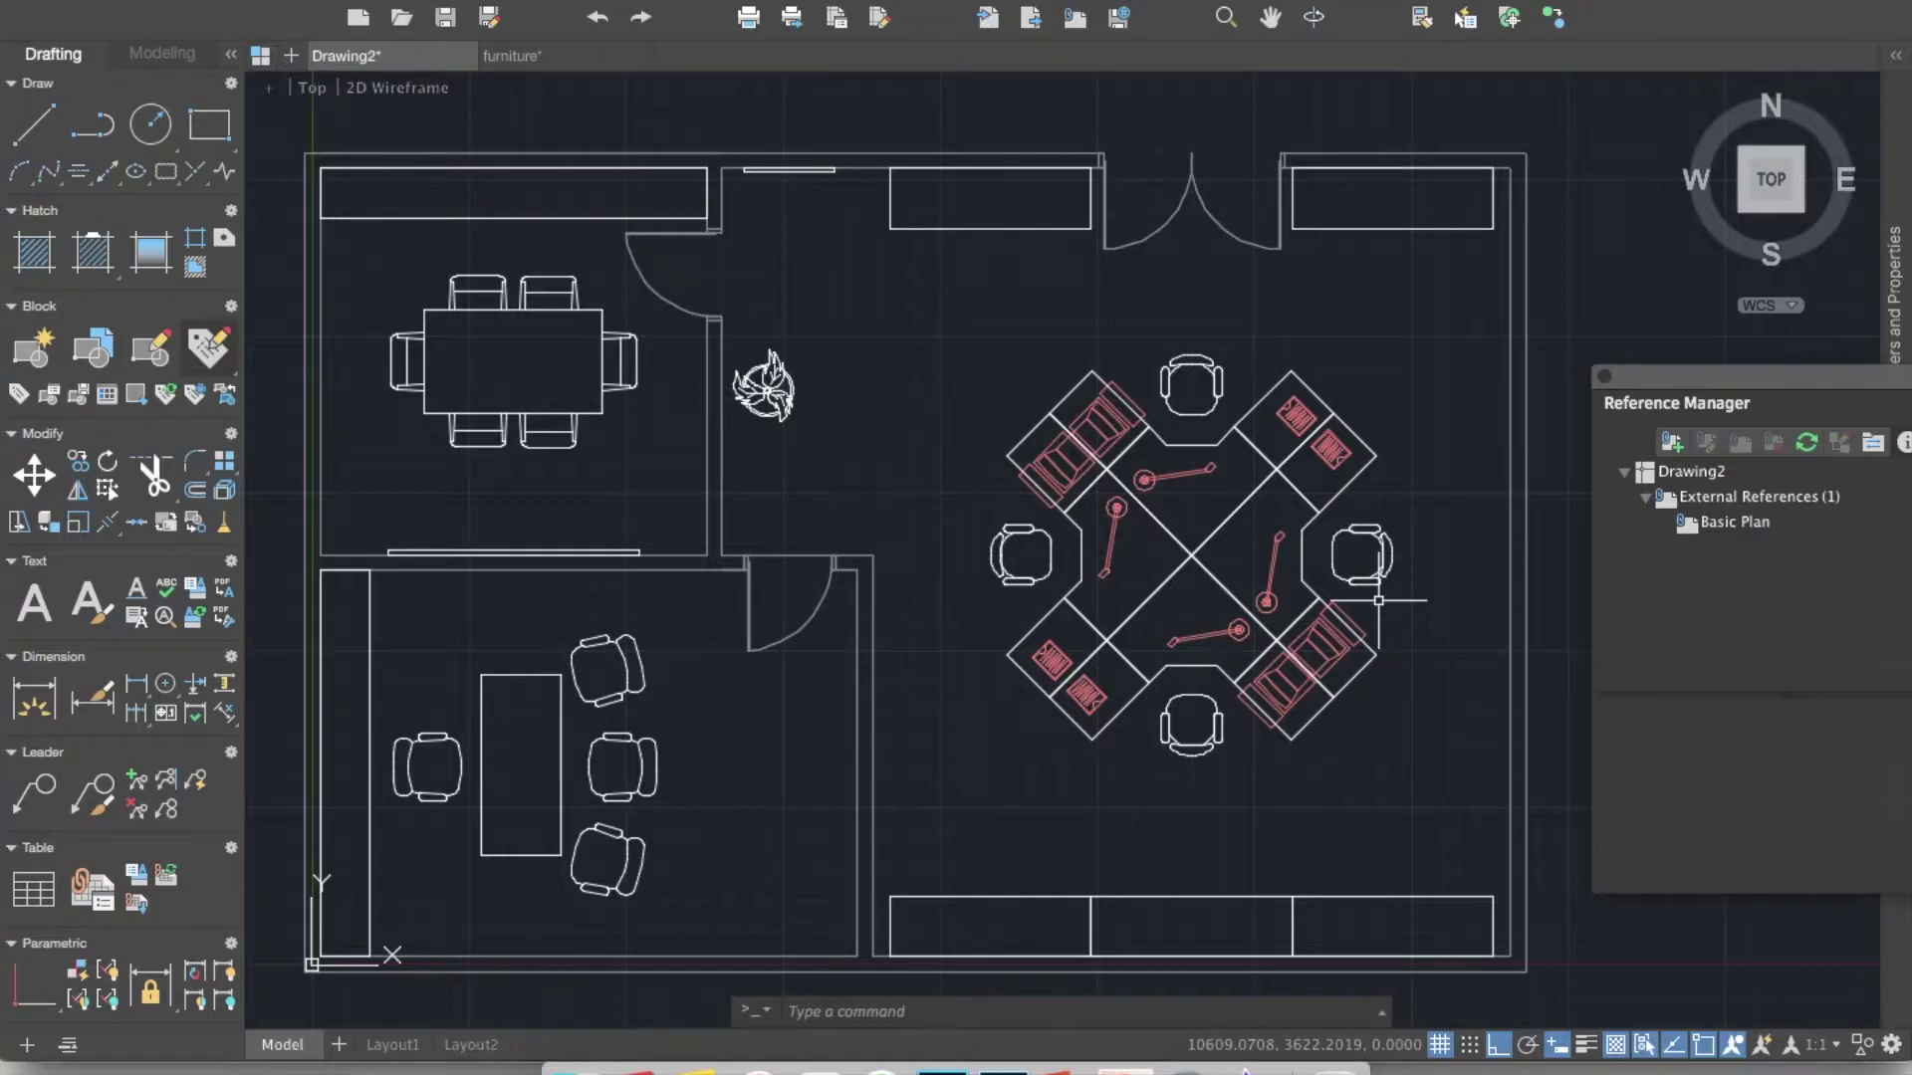
# Save Drawing2 as 'Furniture plan' in Desktop > Xref, then close its tab
pyautogui.write('s')
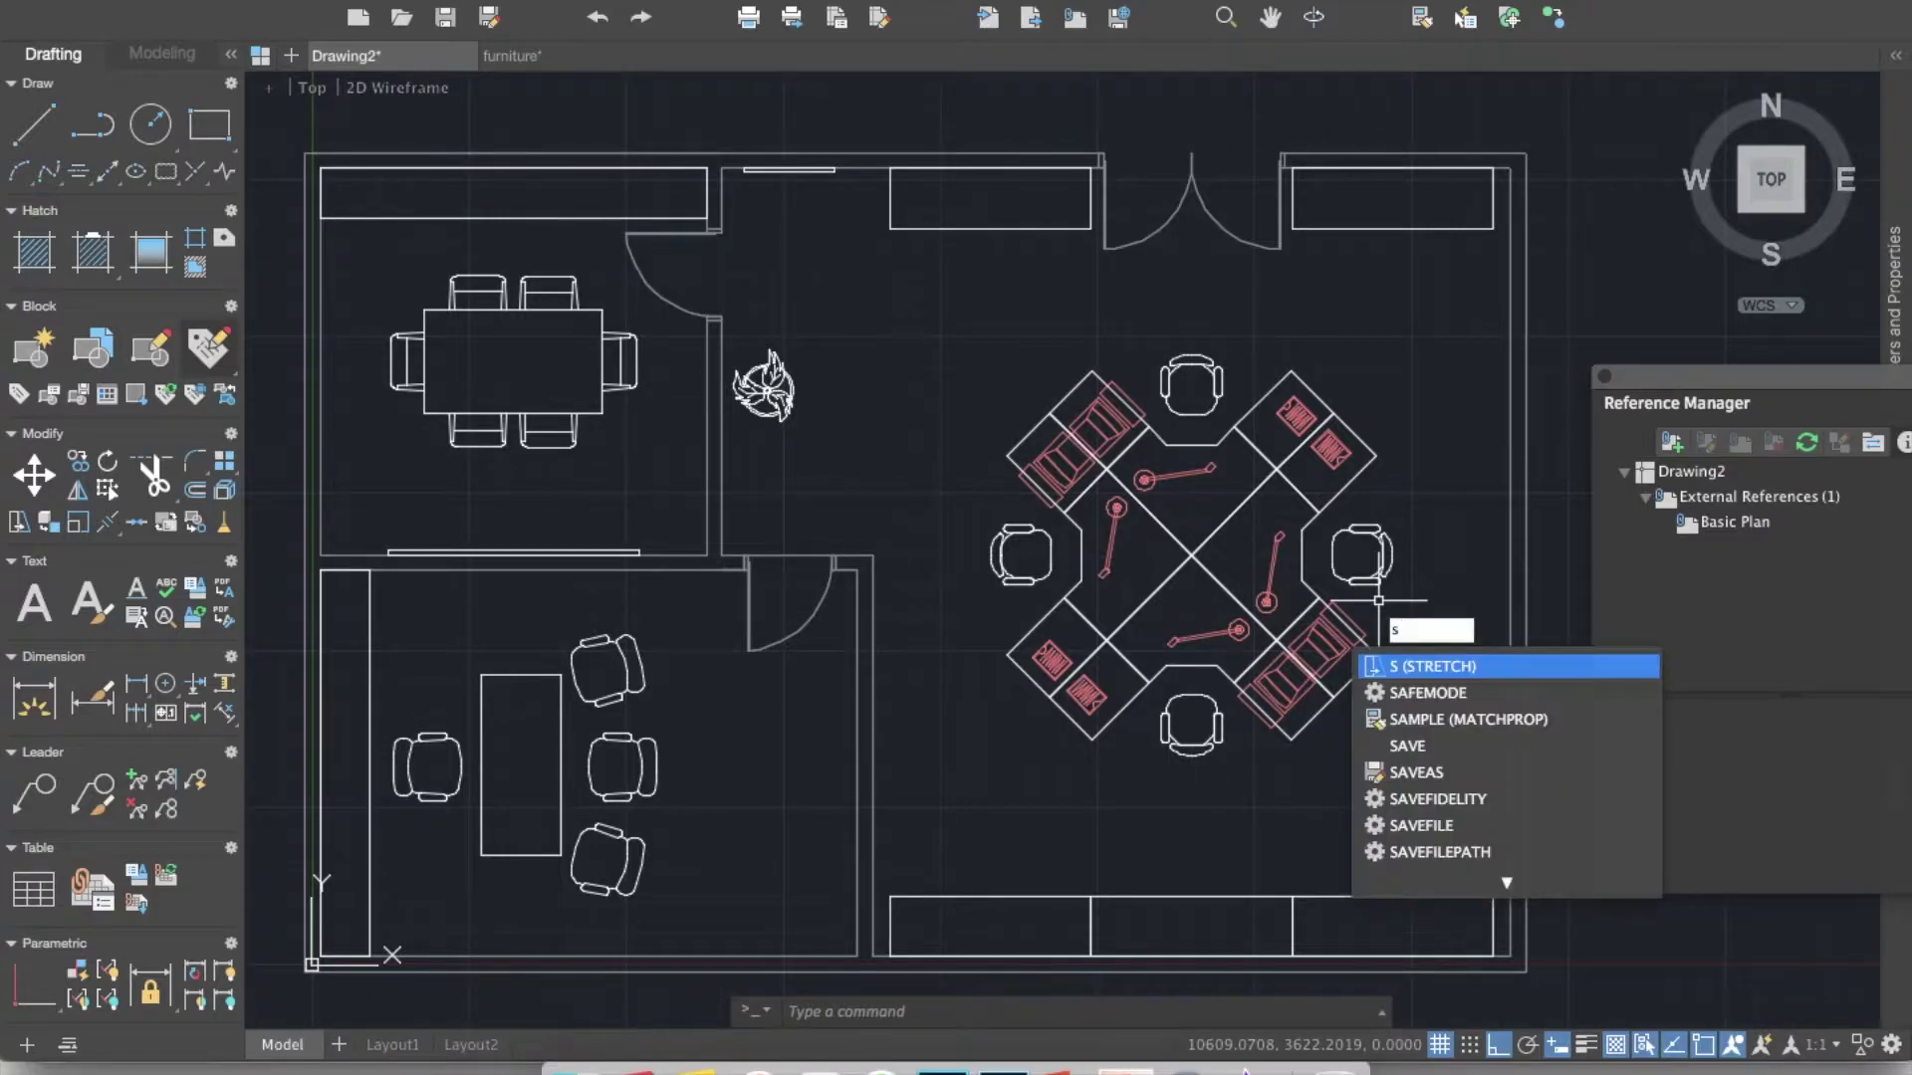
pyautogui.press('Escape')
pyautogui.press('super+s')
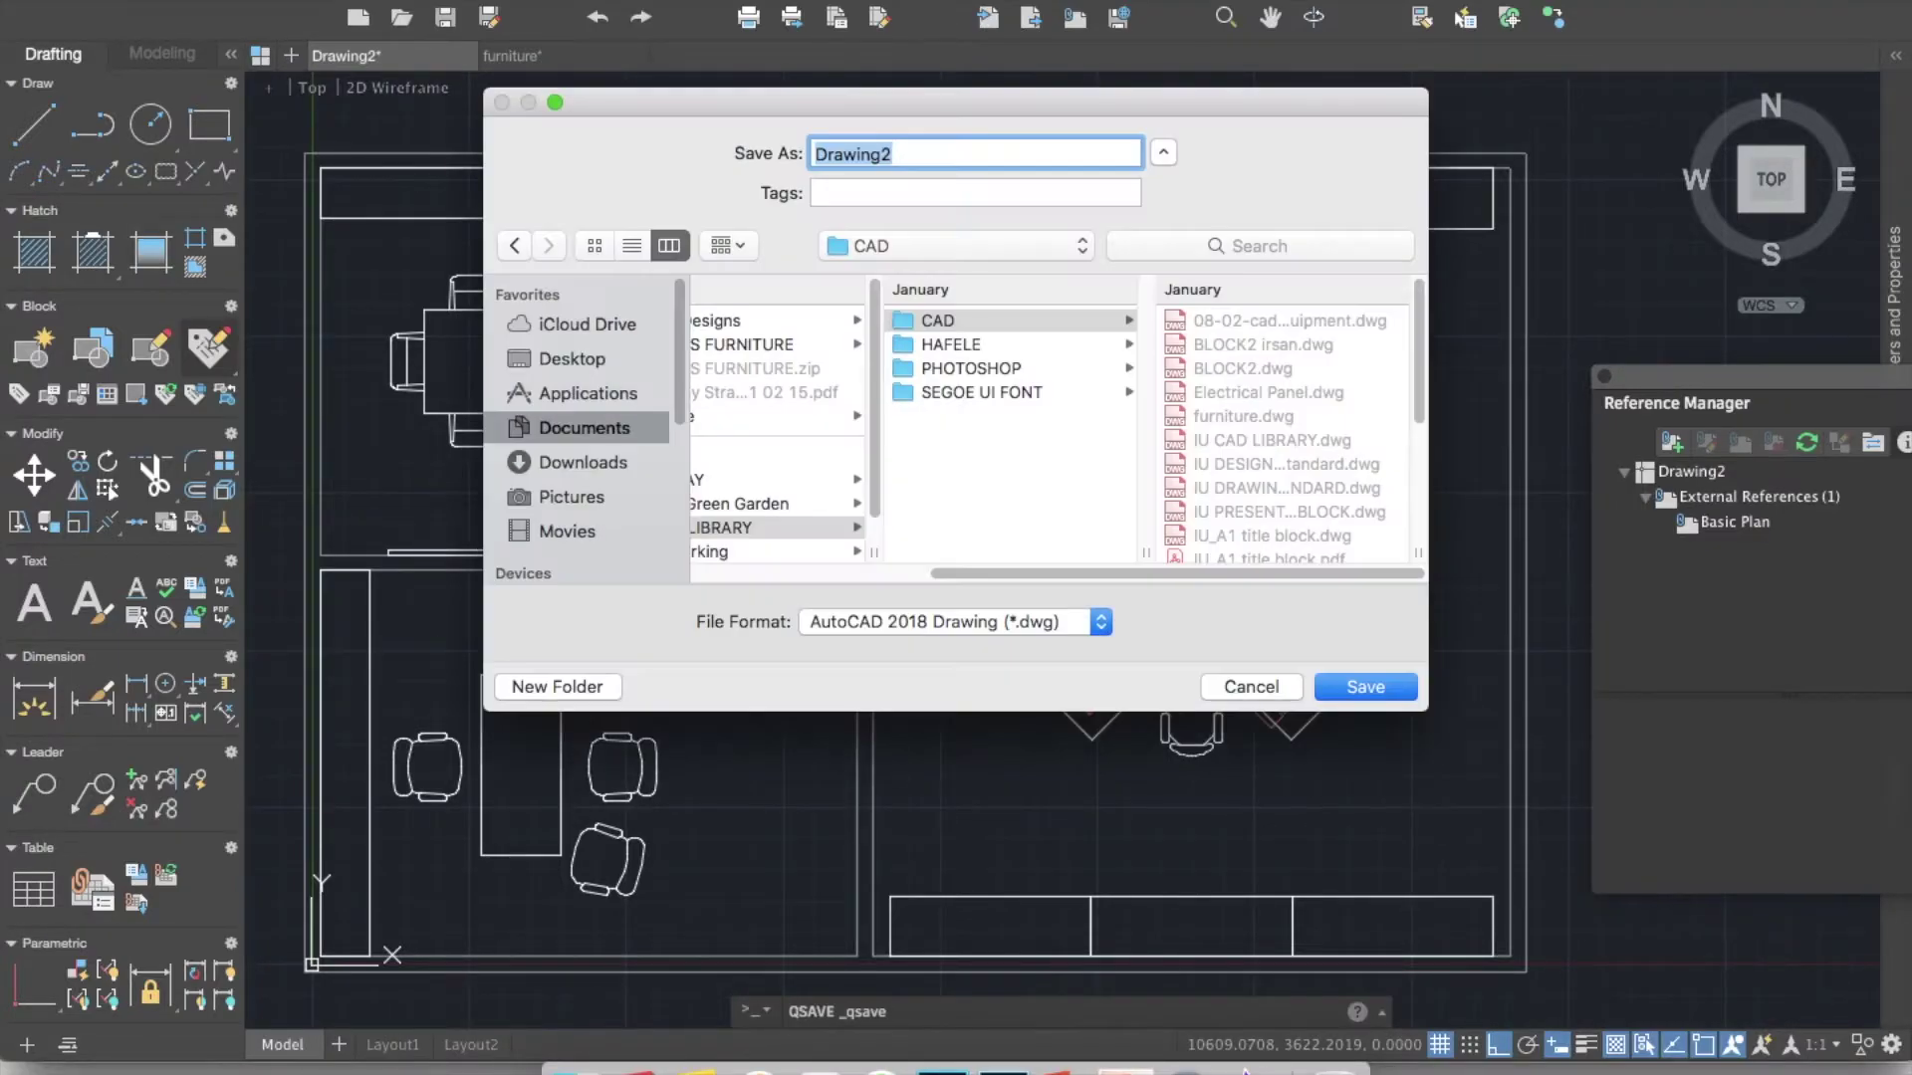
pyautogui.press('super+shift+d')
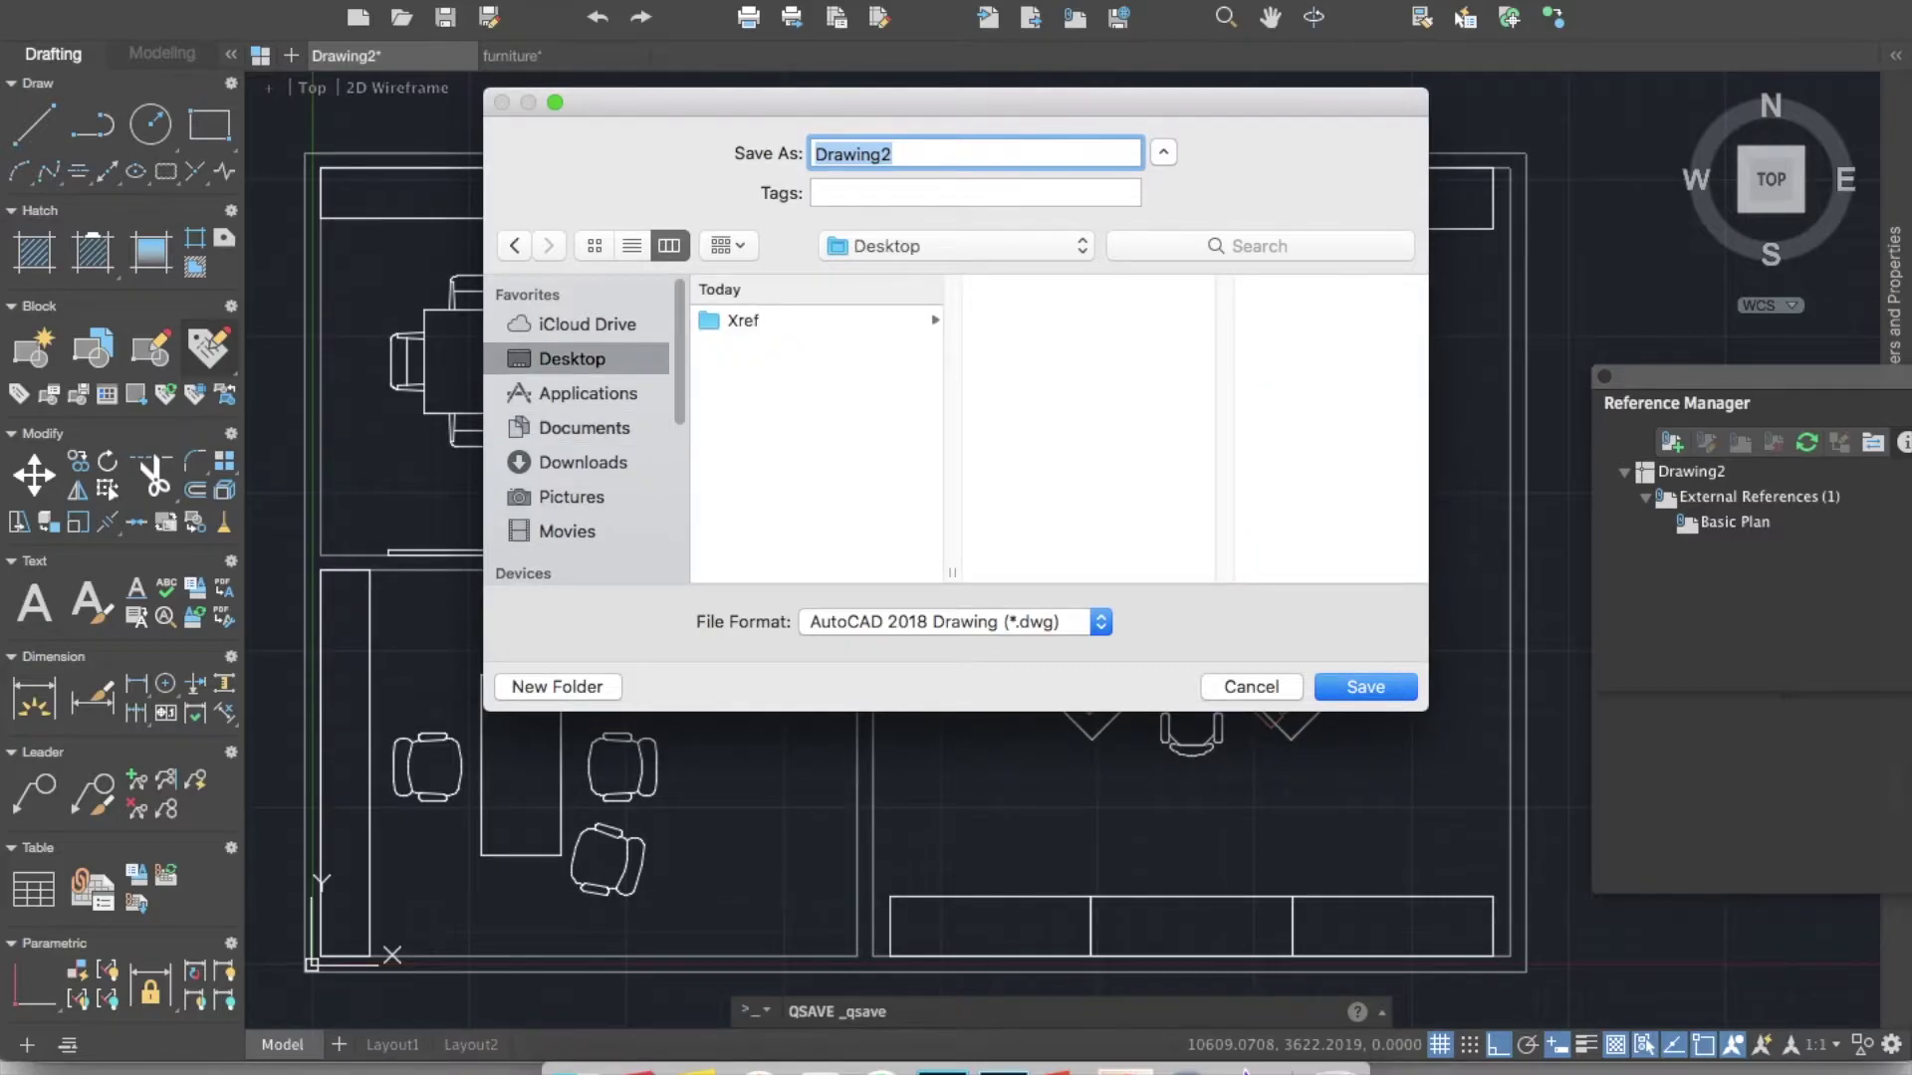
pyautogui.press('Tab')
pyautogui.press('Down')
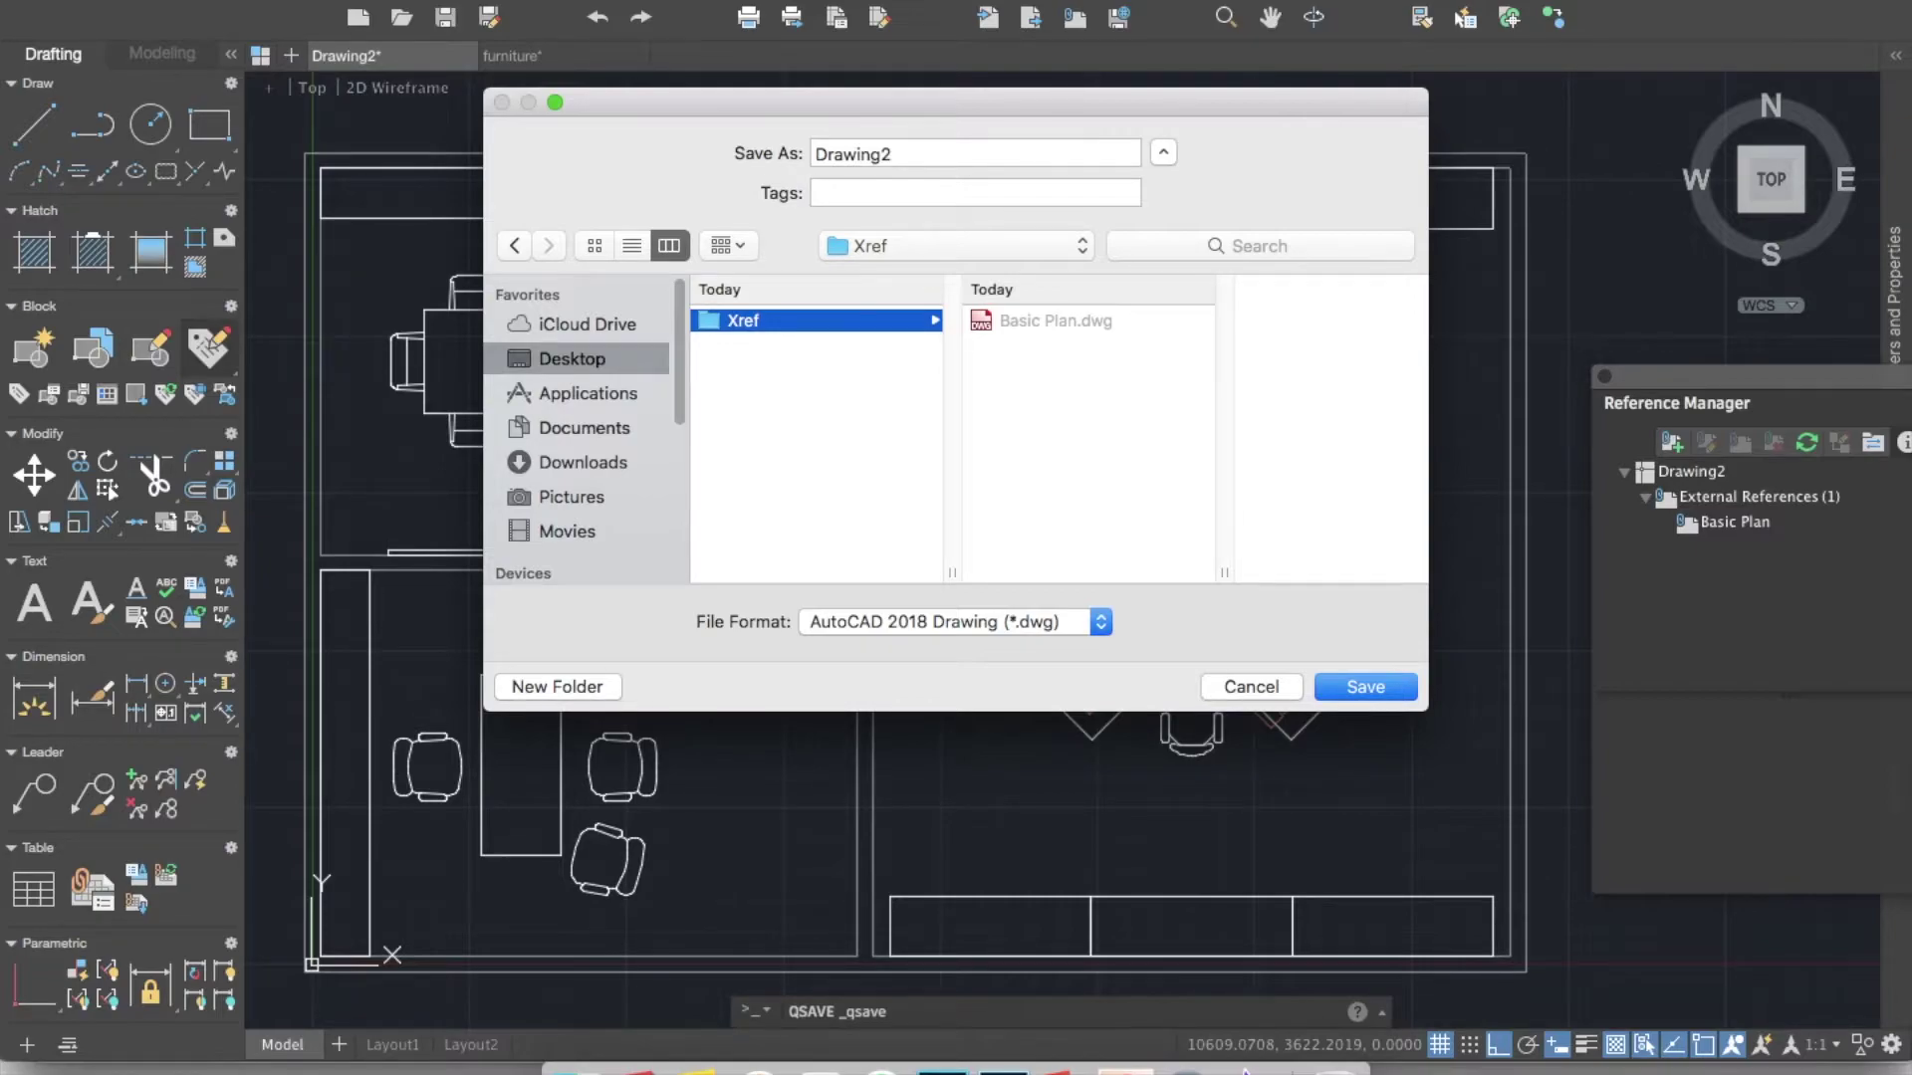
pyautogui.press('Tab')
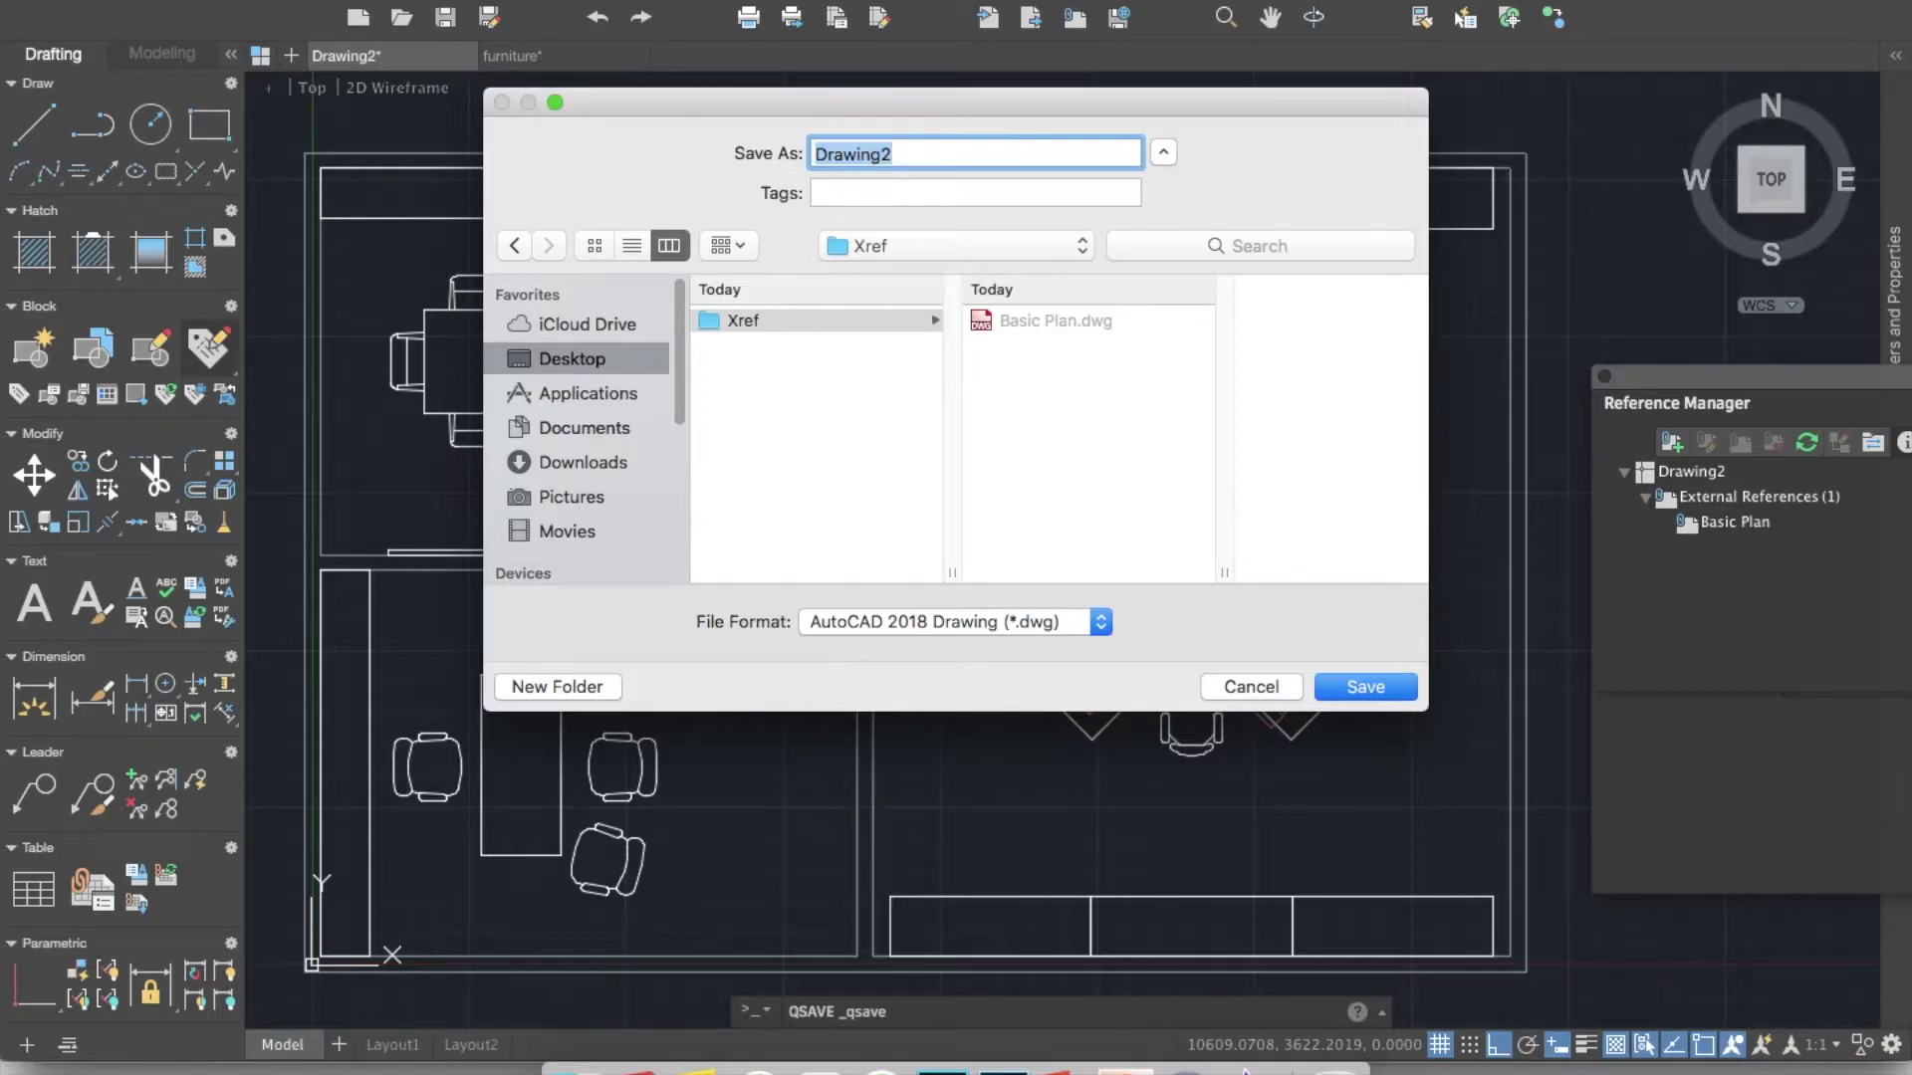
pyautogui.write('Furniture plan')
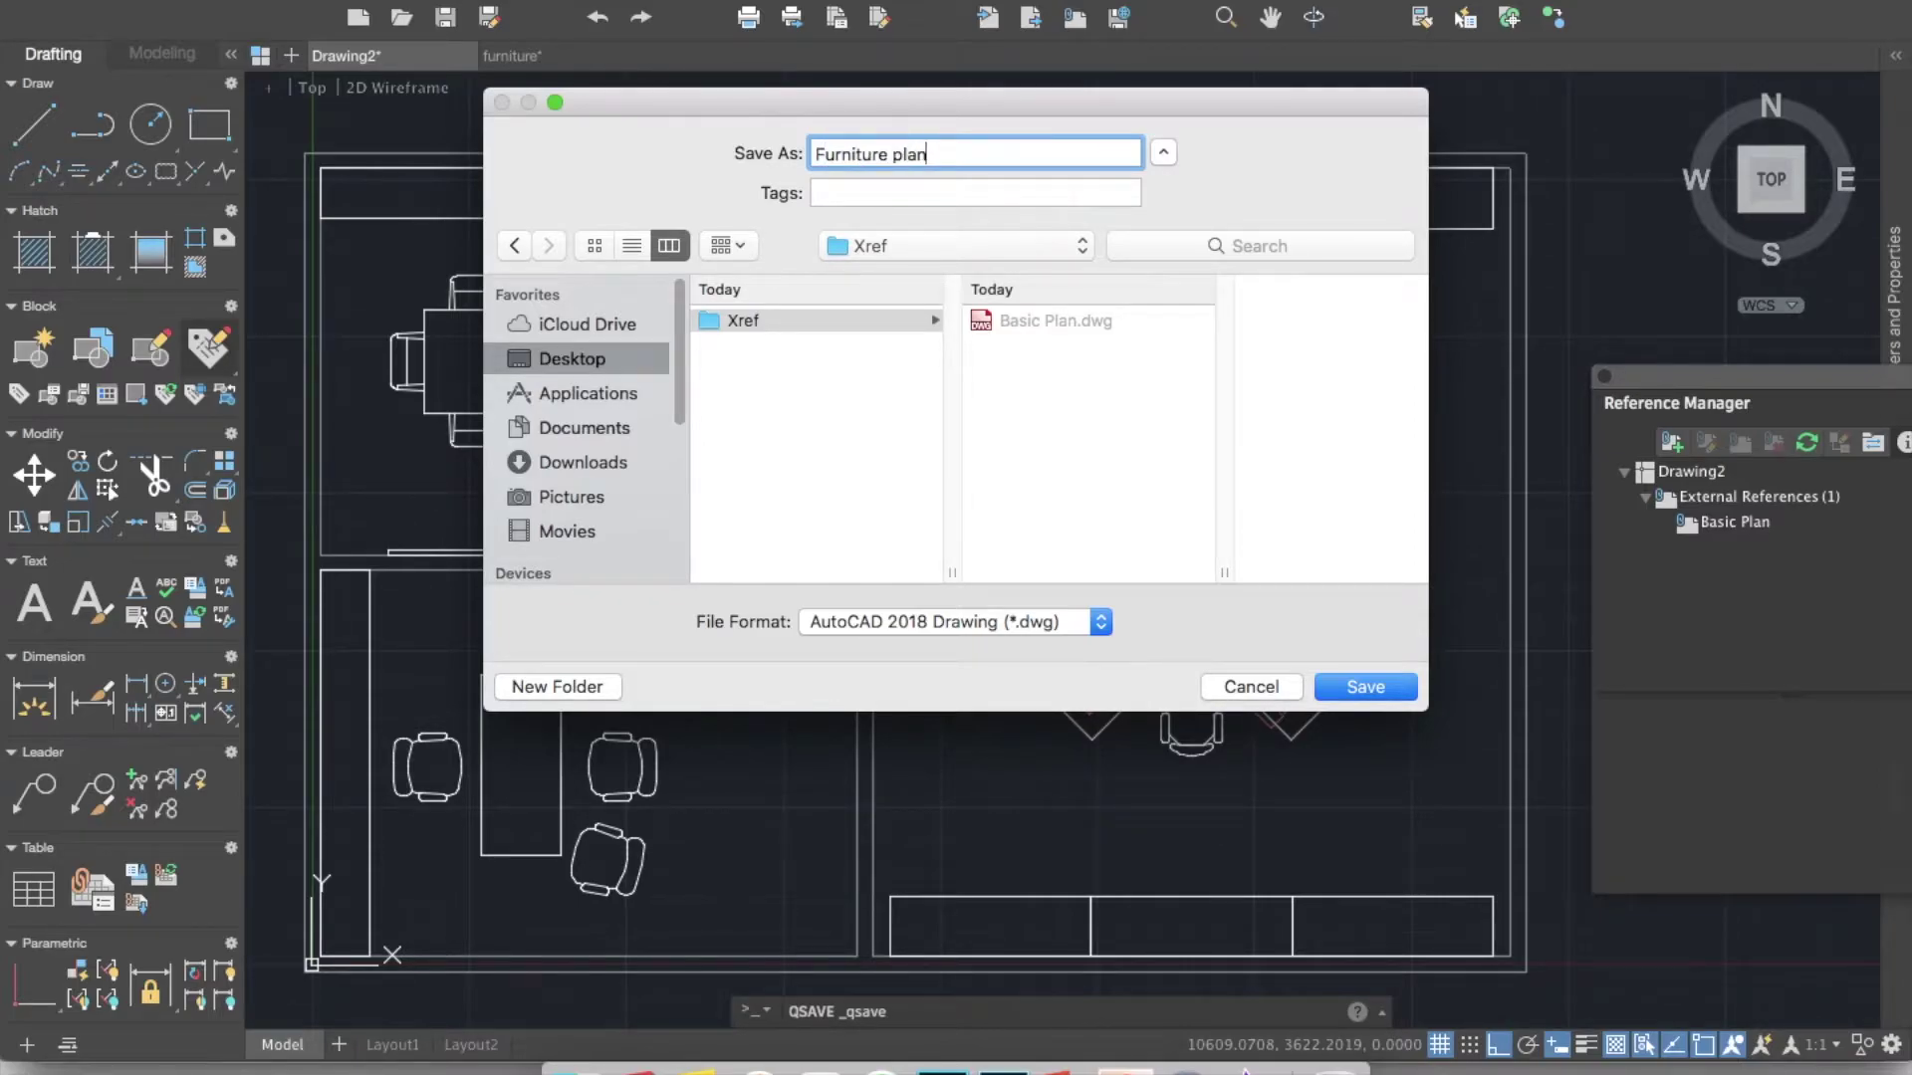
pyautogui.press('Return')
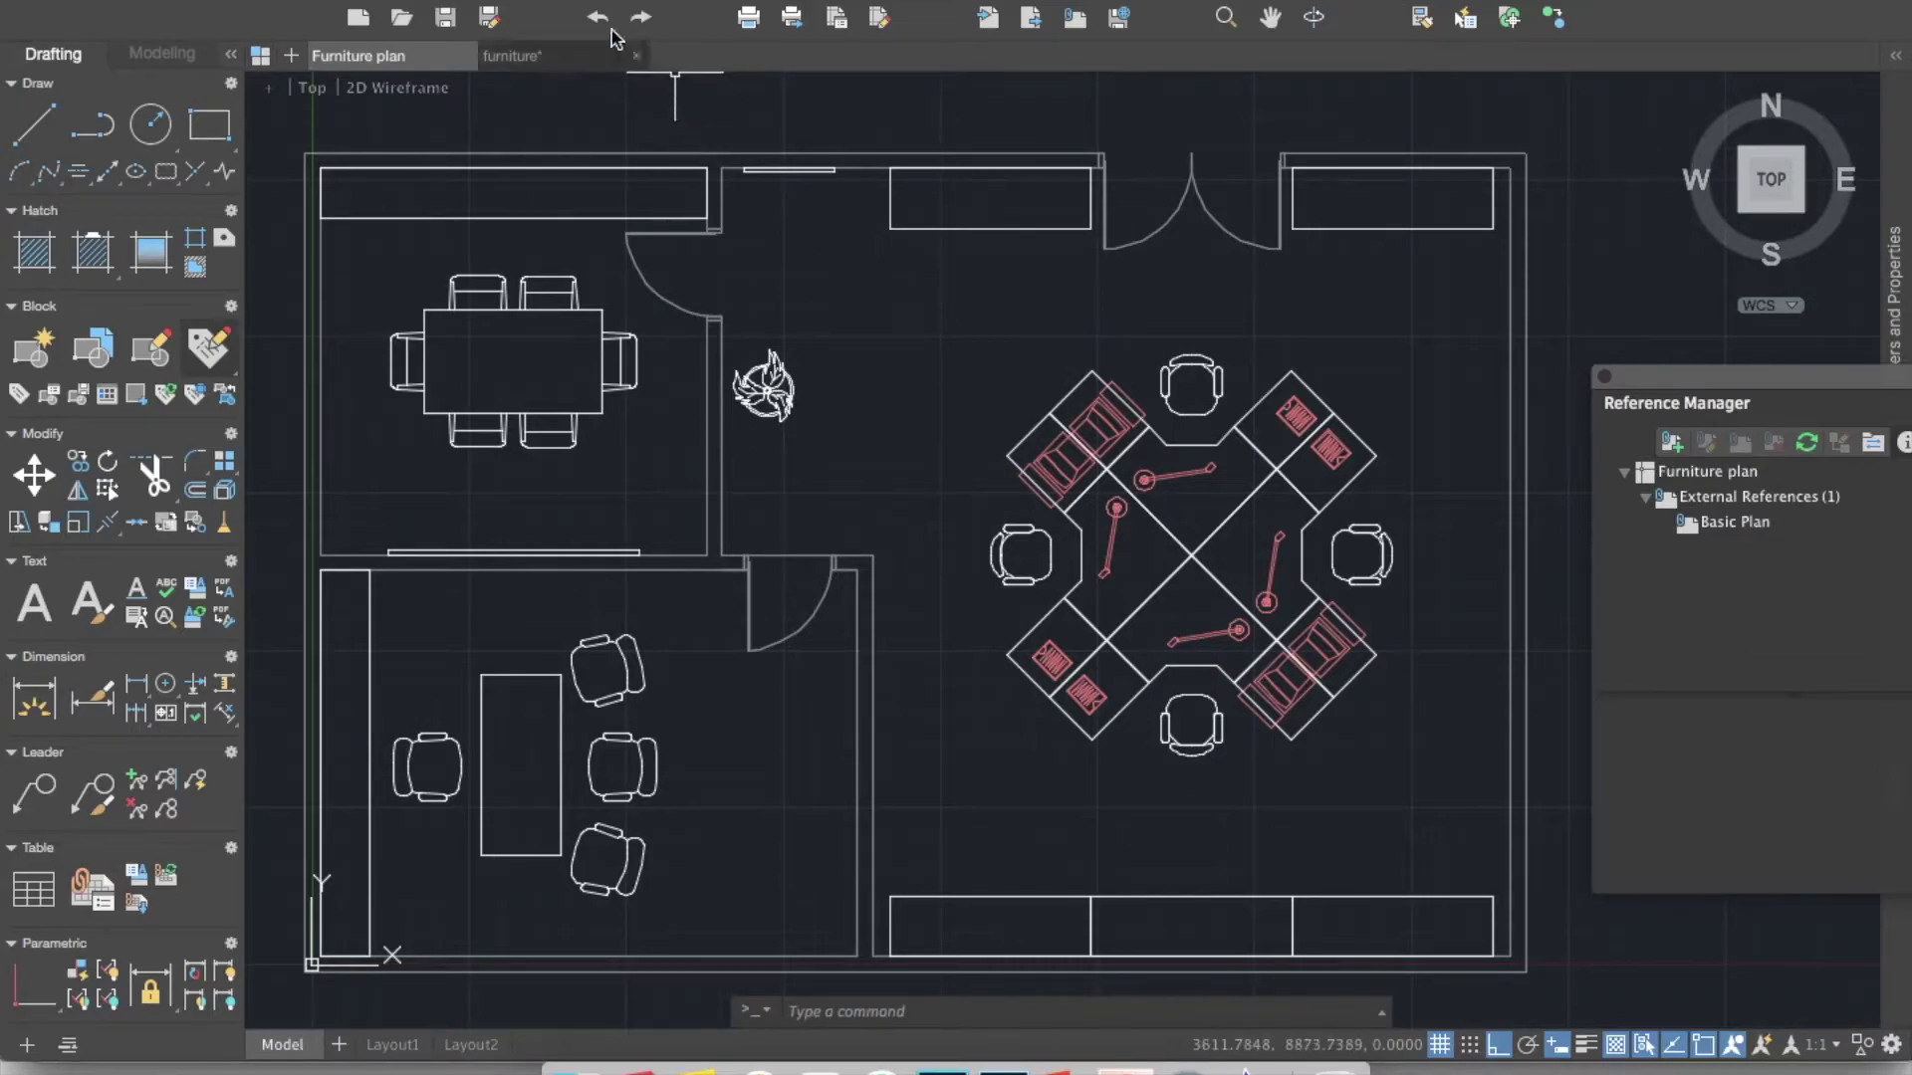
pyautogui.click(464, 56)
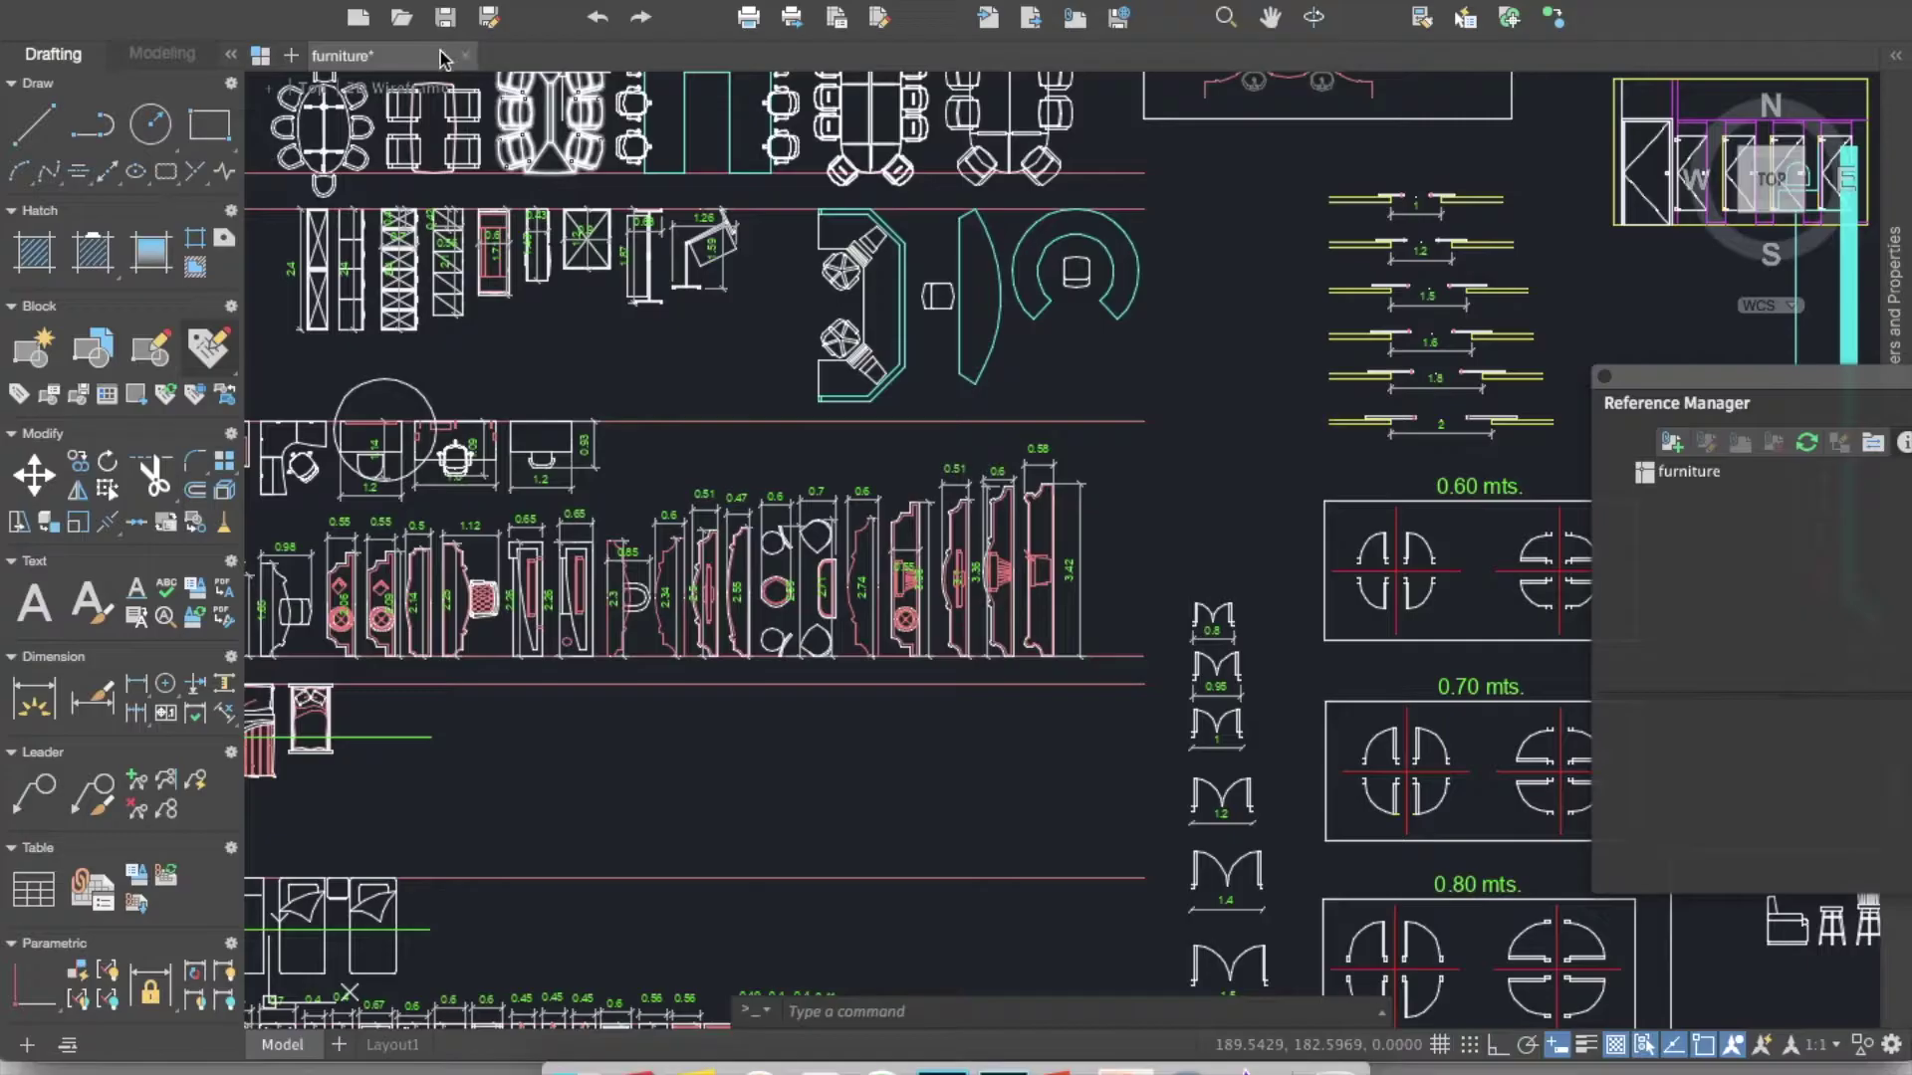
# Close the furniture library without saving and open Basic Plan.dwg from Desktop > Xref
pyautogui.click(891, 355)
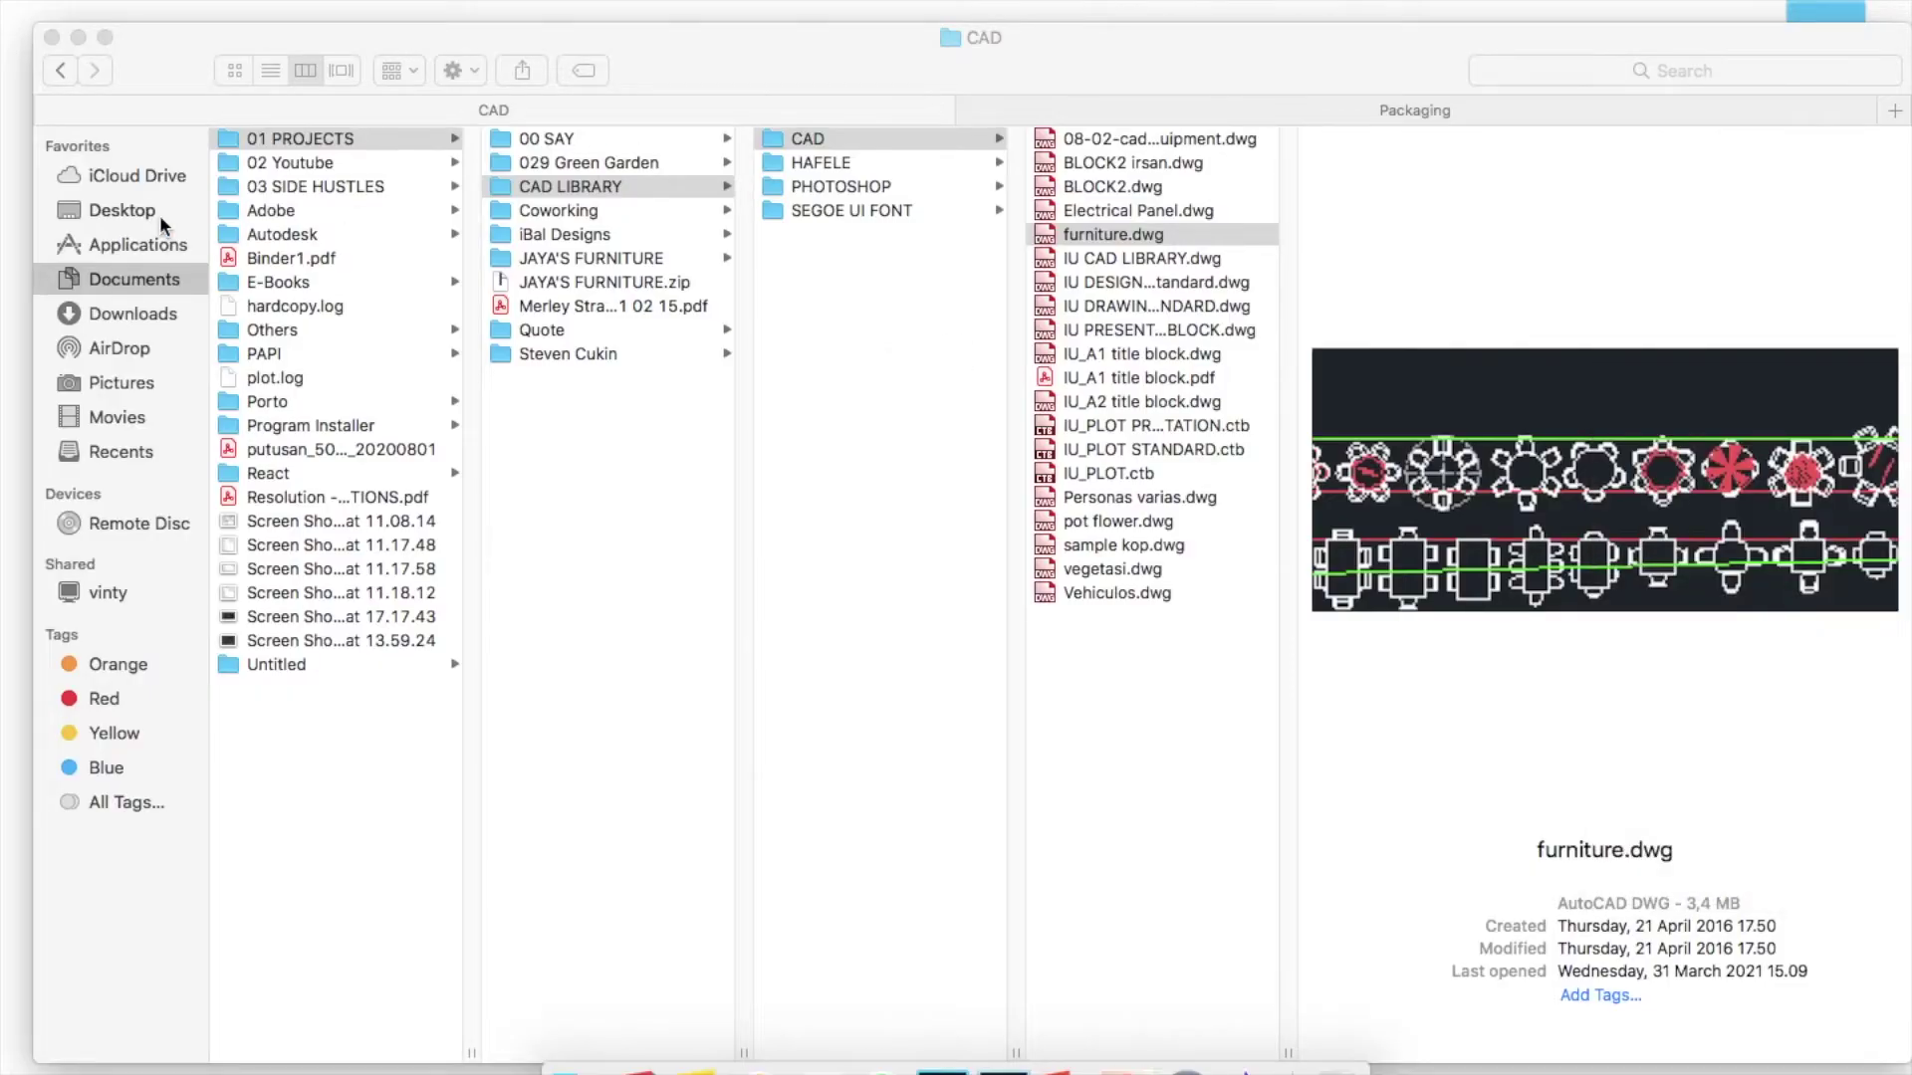
pyautogui.click(163, 211)
pyautogui.click(299, 139)
pyautogui.doubleClick(570, 146)
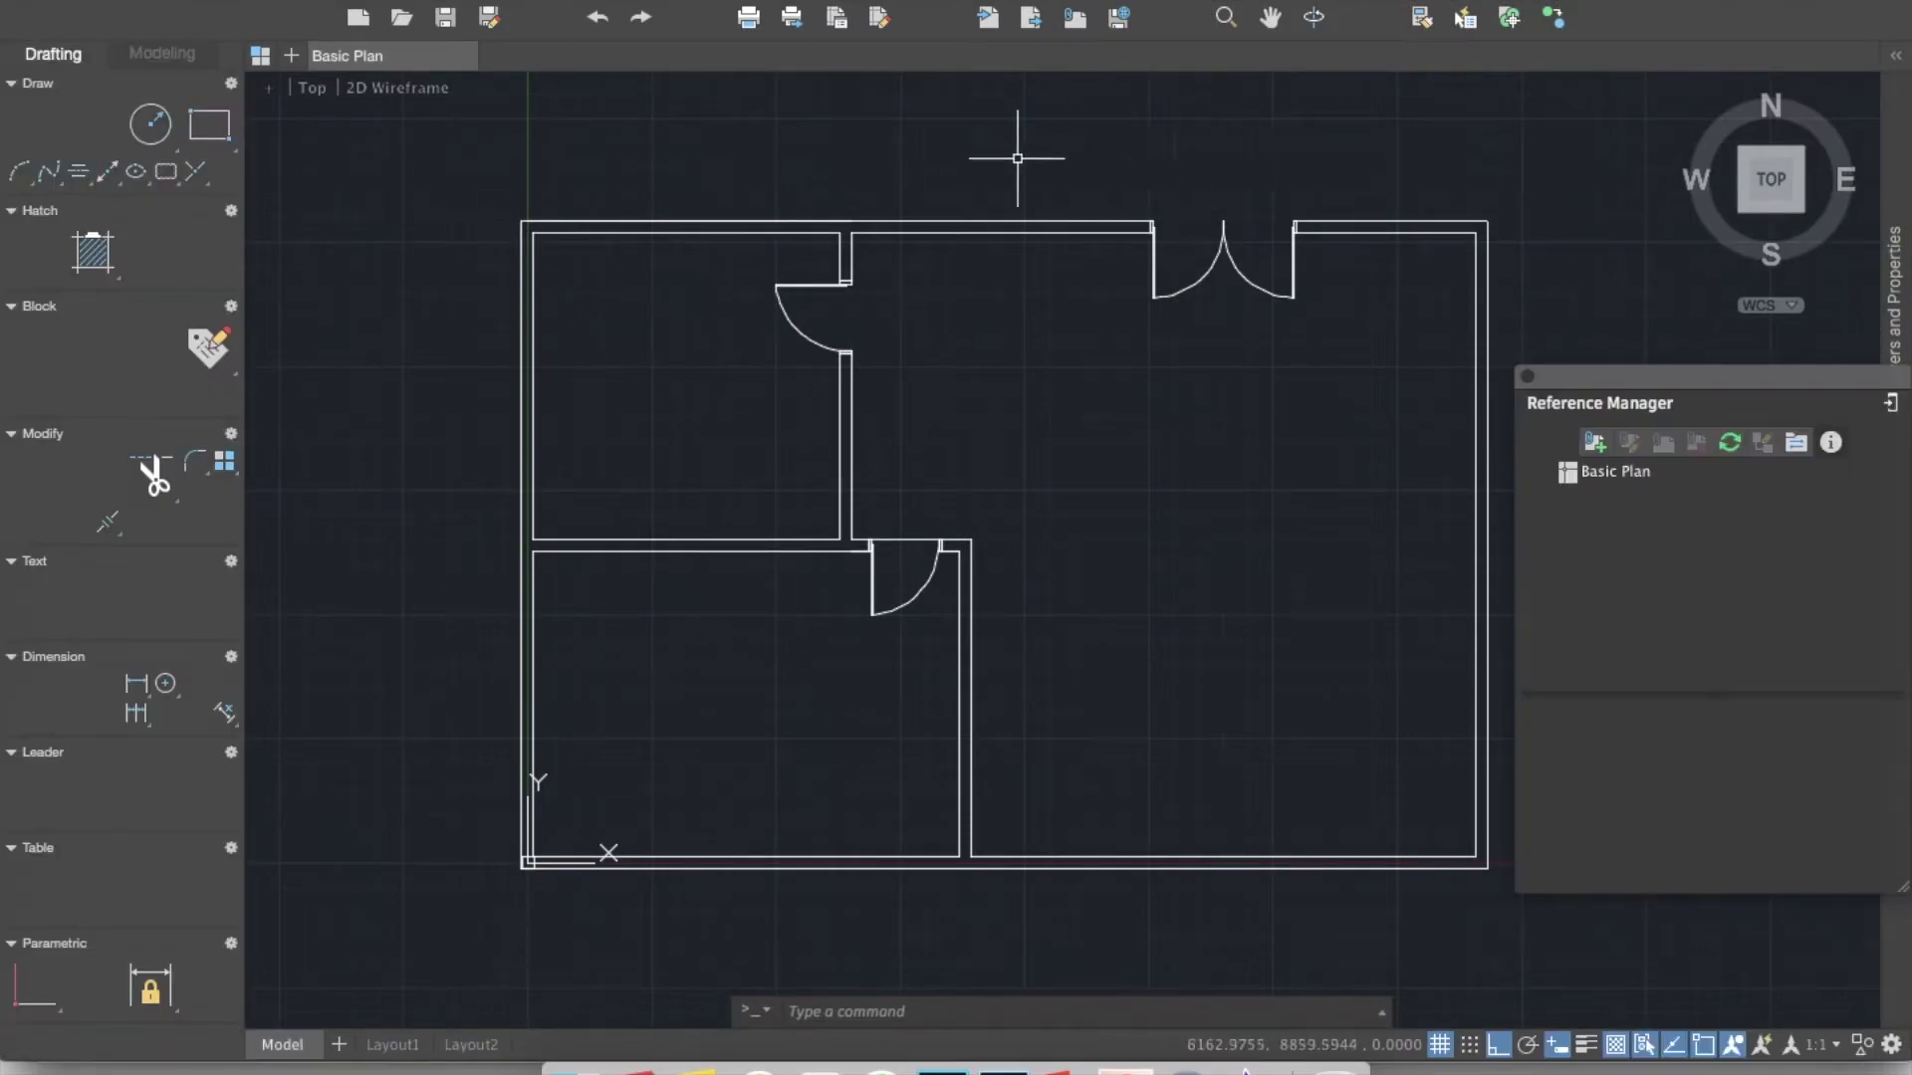
# Mirror the lower door swing and keep only the flipped copy
pyautogui.write('mi')
pyautogui.press('Return')
pyautogui.click(931, 569)
pyautogui.press('Return')
pyautogui.click(905, 543)
pyautogui.click(917, 450)
pyautogui.press('Return')
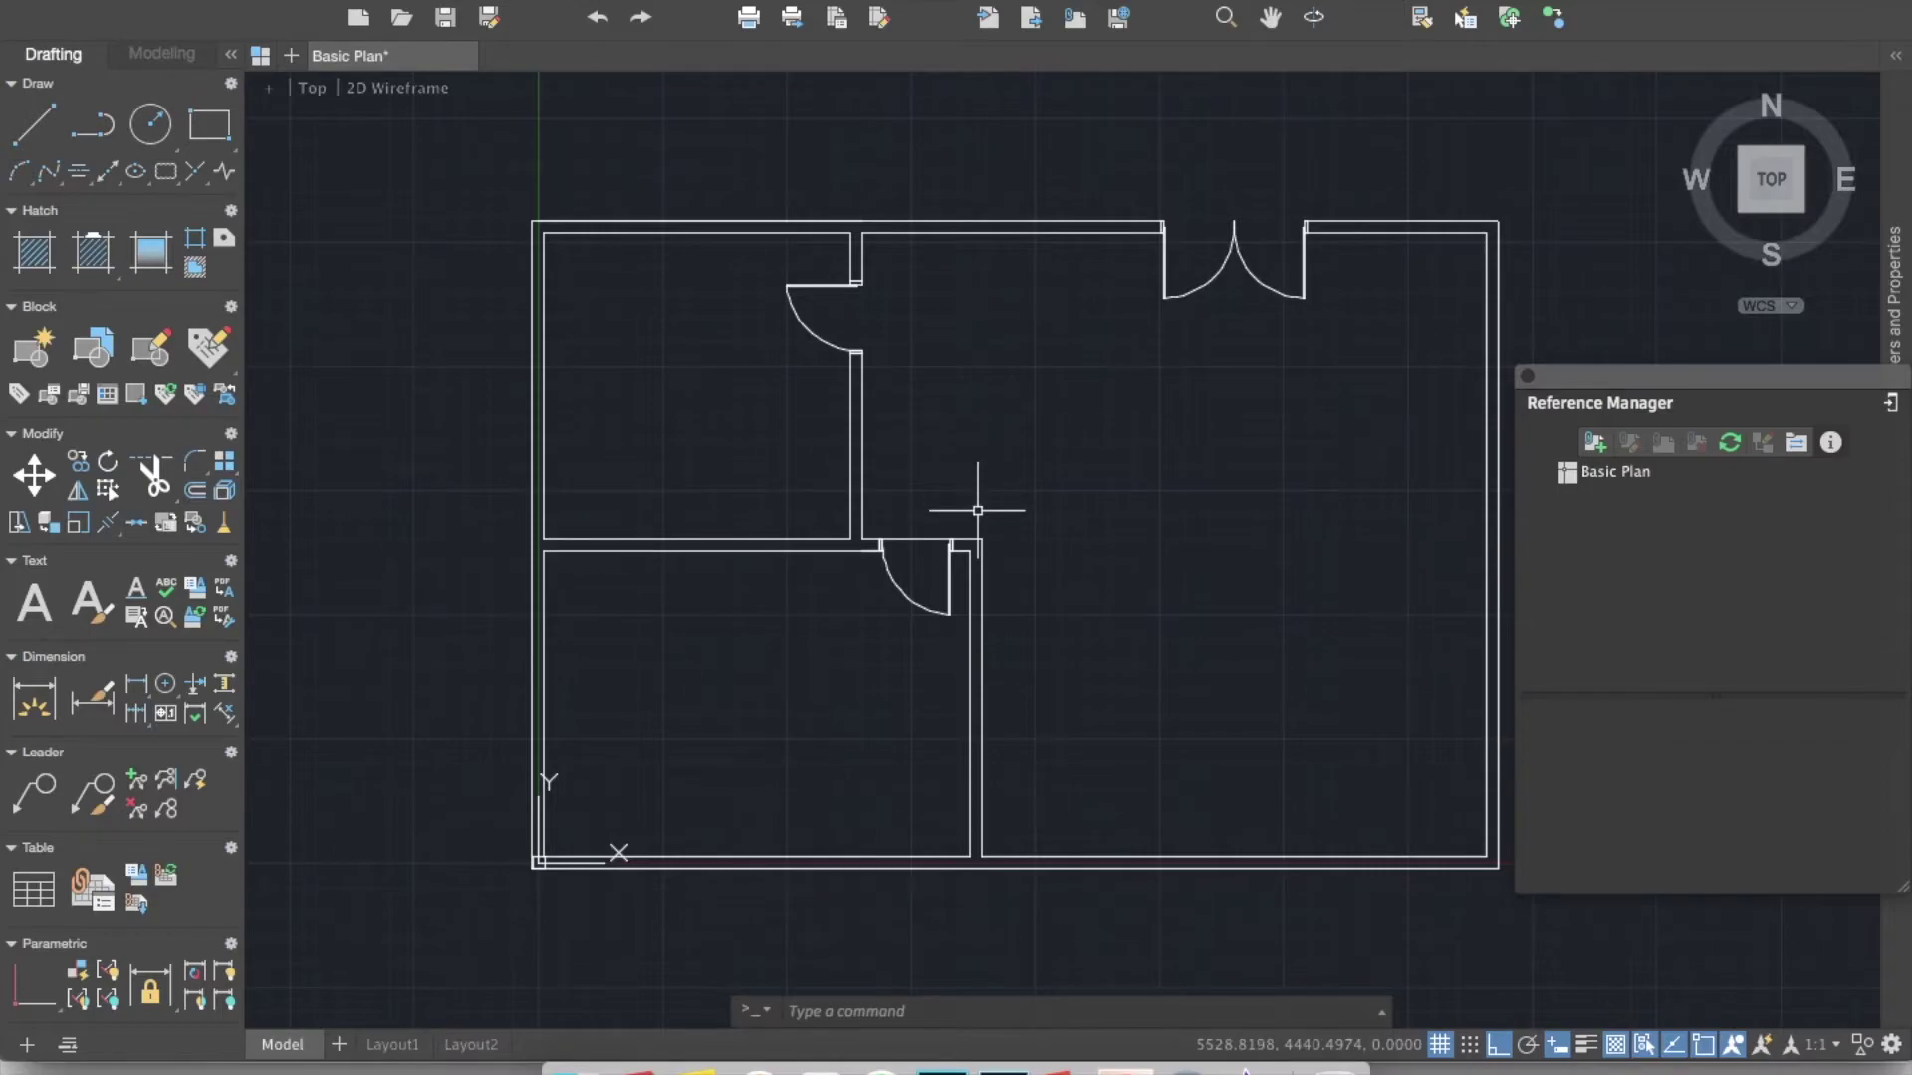
# Stretch the middle horizontal wall and its door 500 downward
pyautogui.write('s')
pyautogui.press('Return')
pyautogui.click(1013, 498)
pyautogui.click(469, 674)
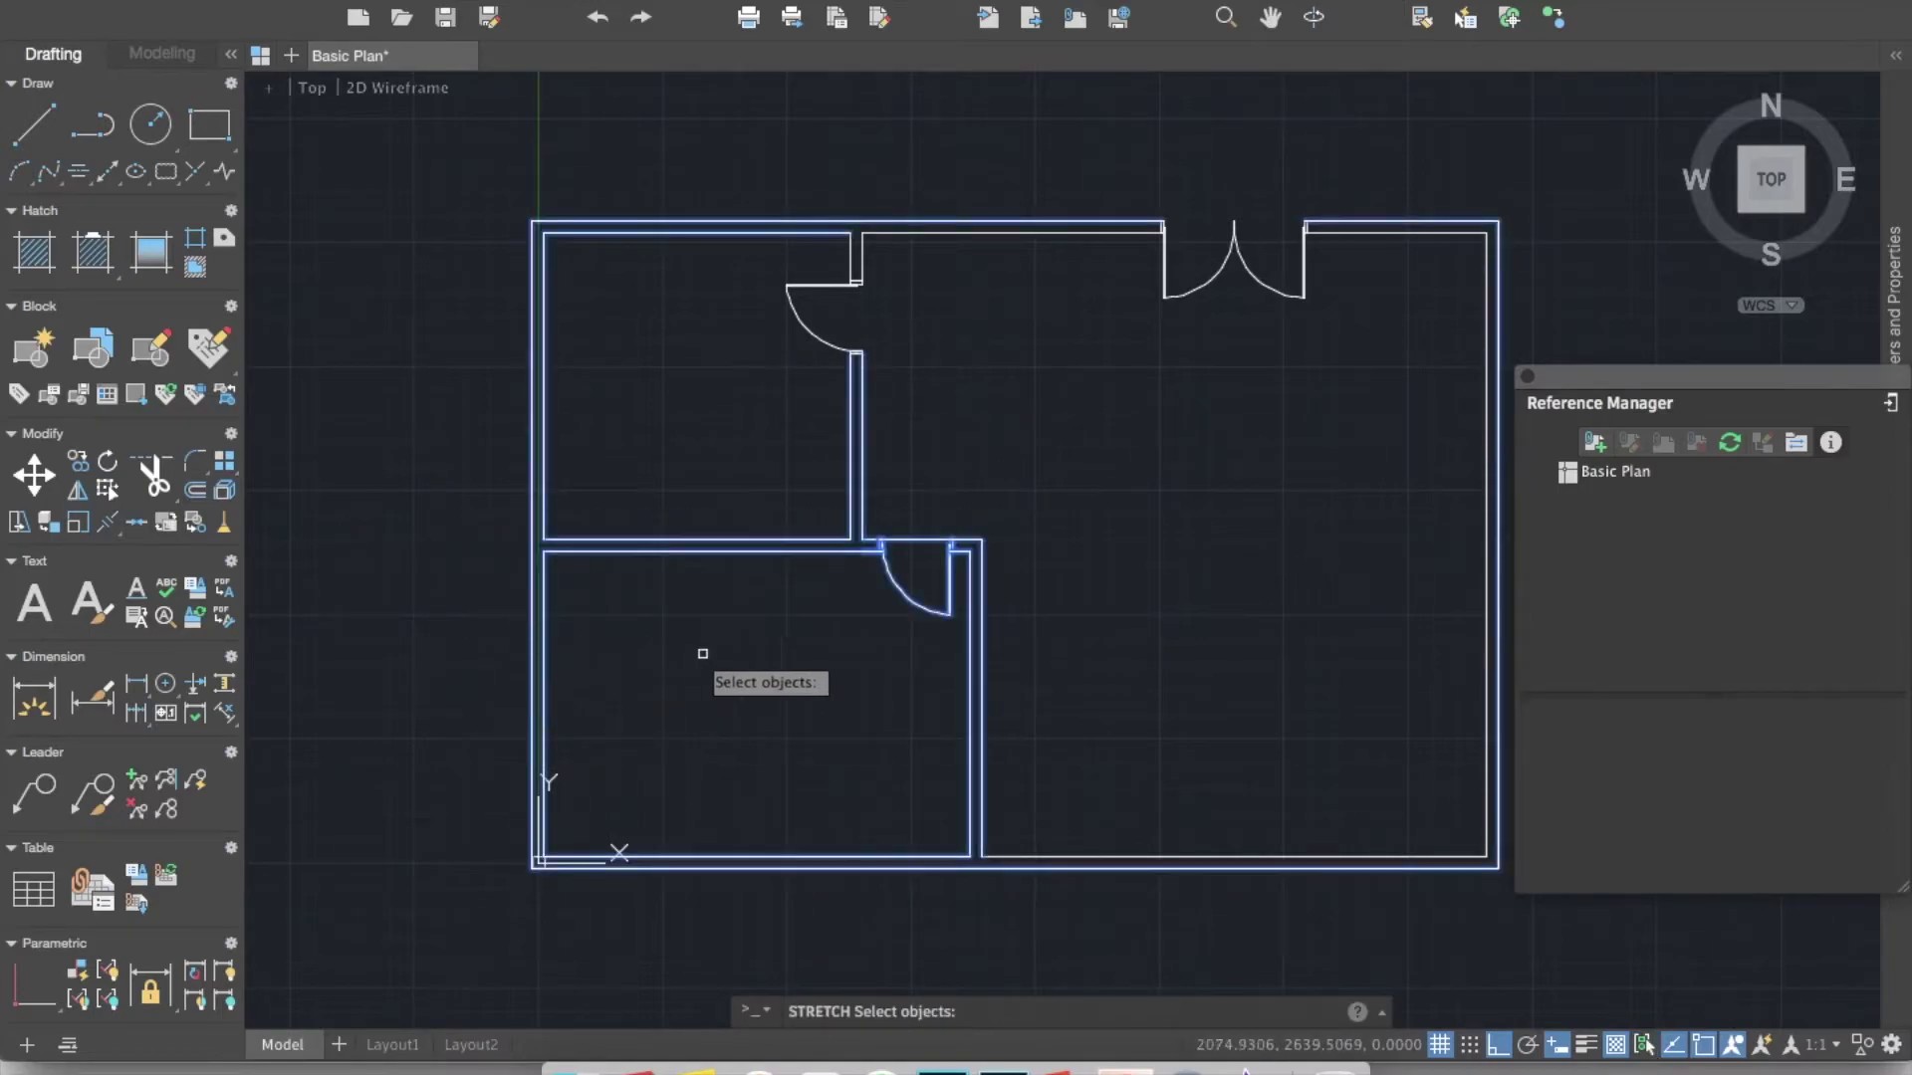
pyautogui.press('Return')
pyautogui.click(707, 630)
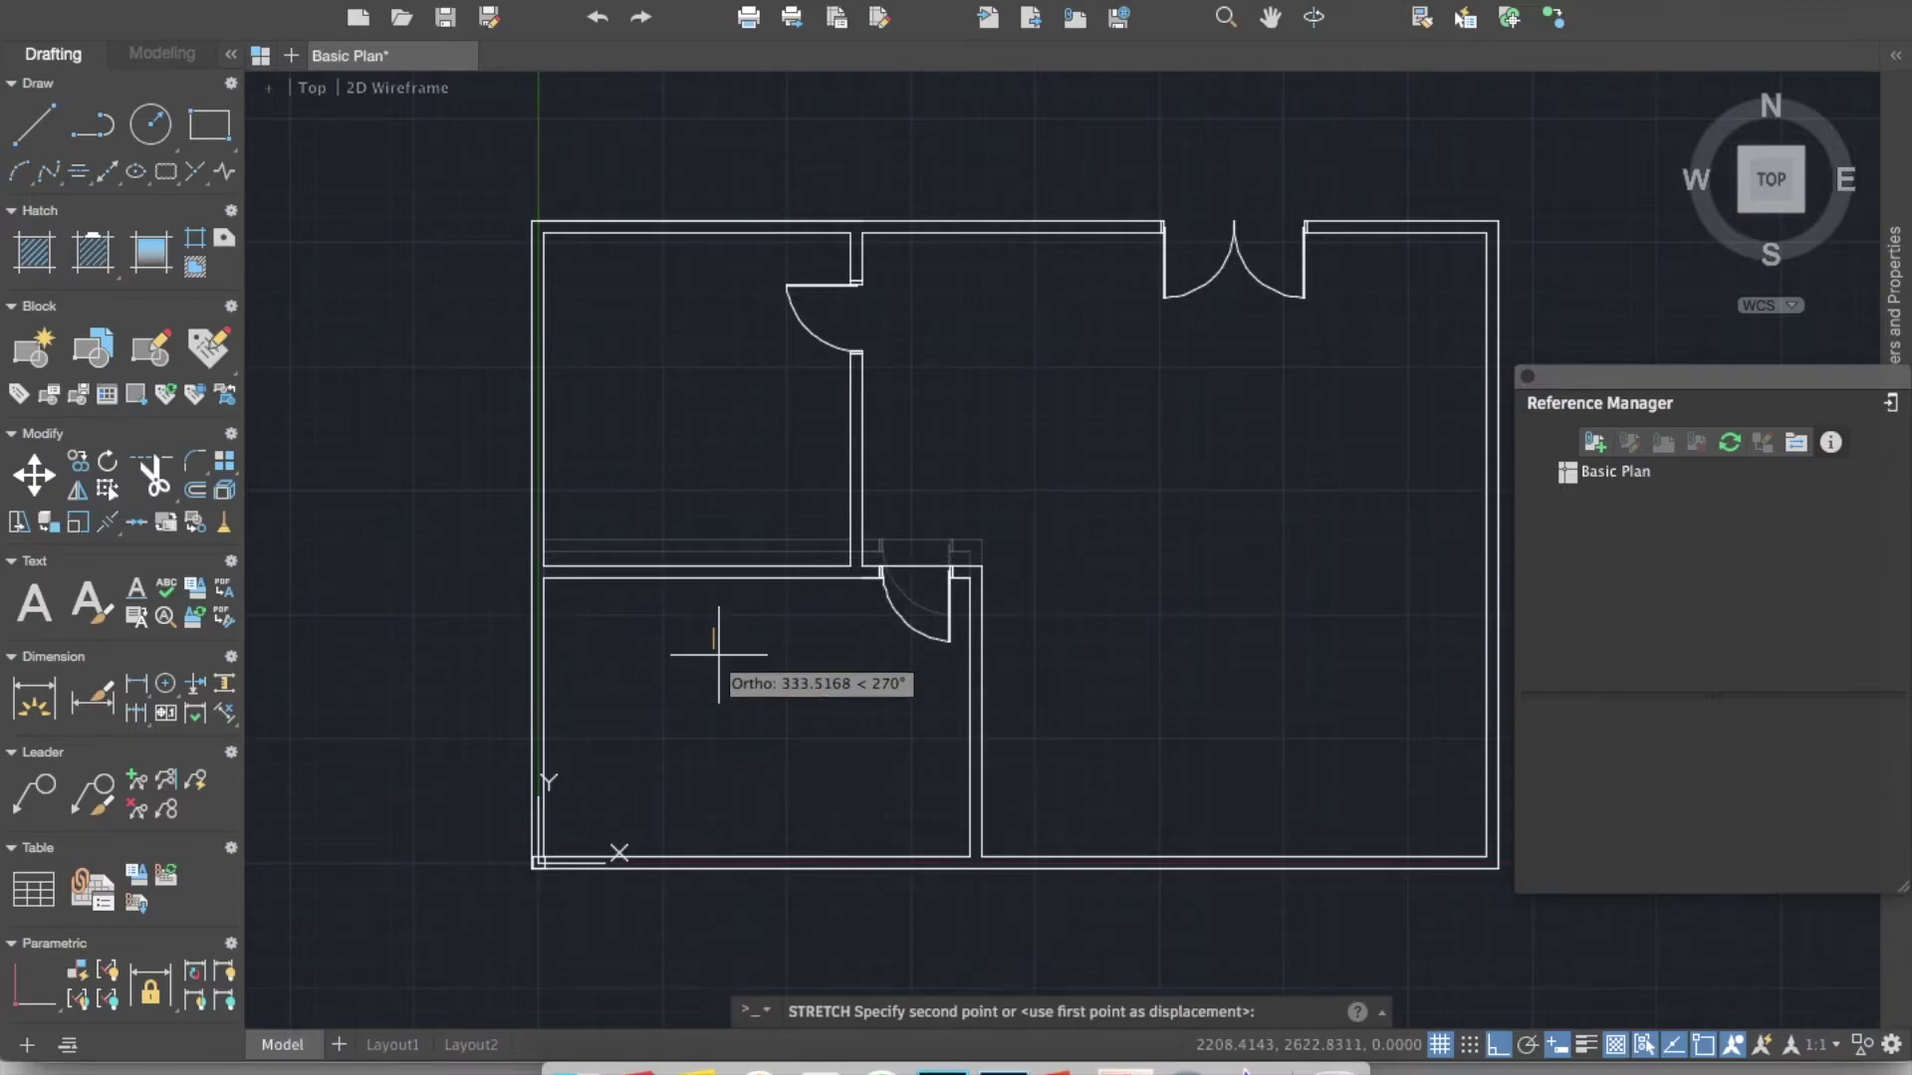
pyautogui.write('500')
pyautogui.press('Return')
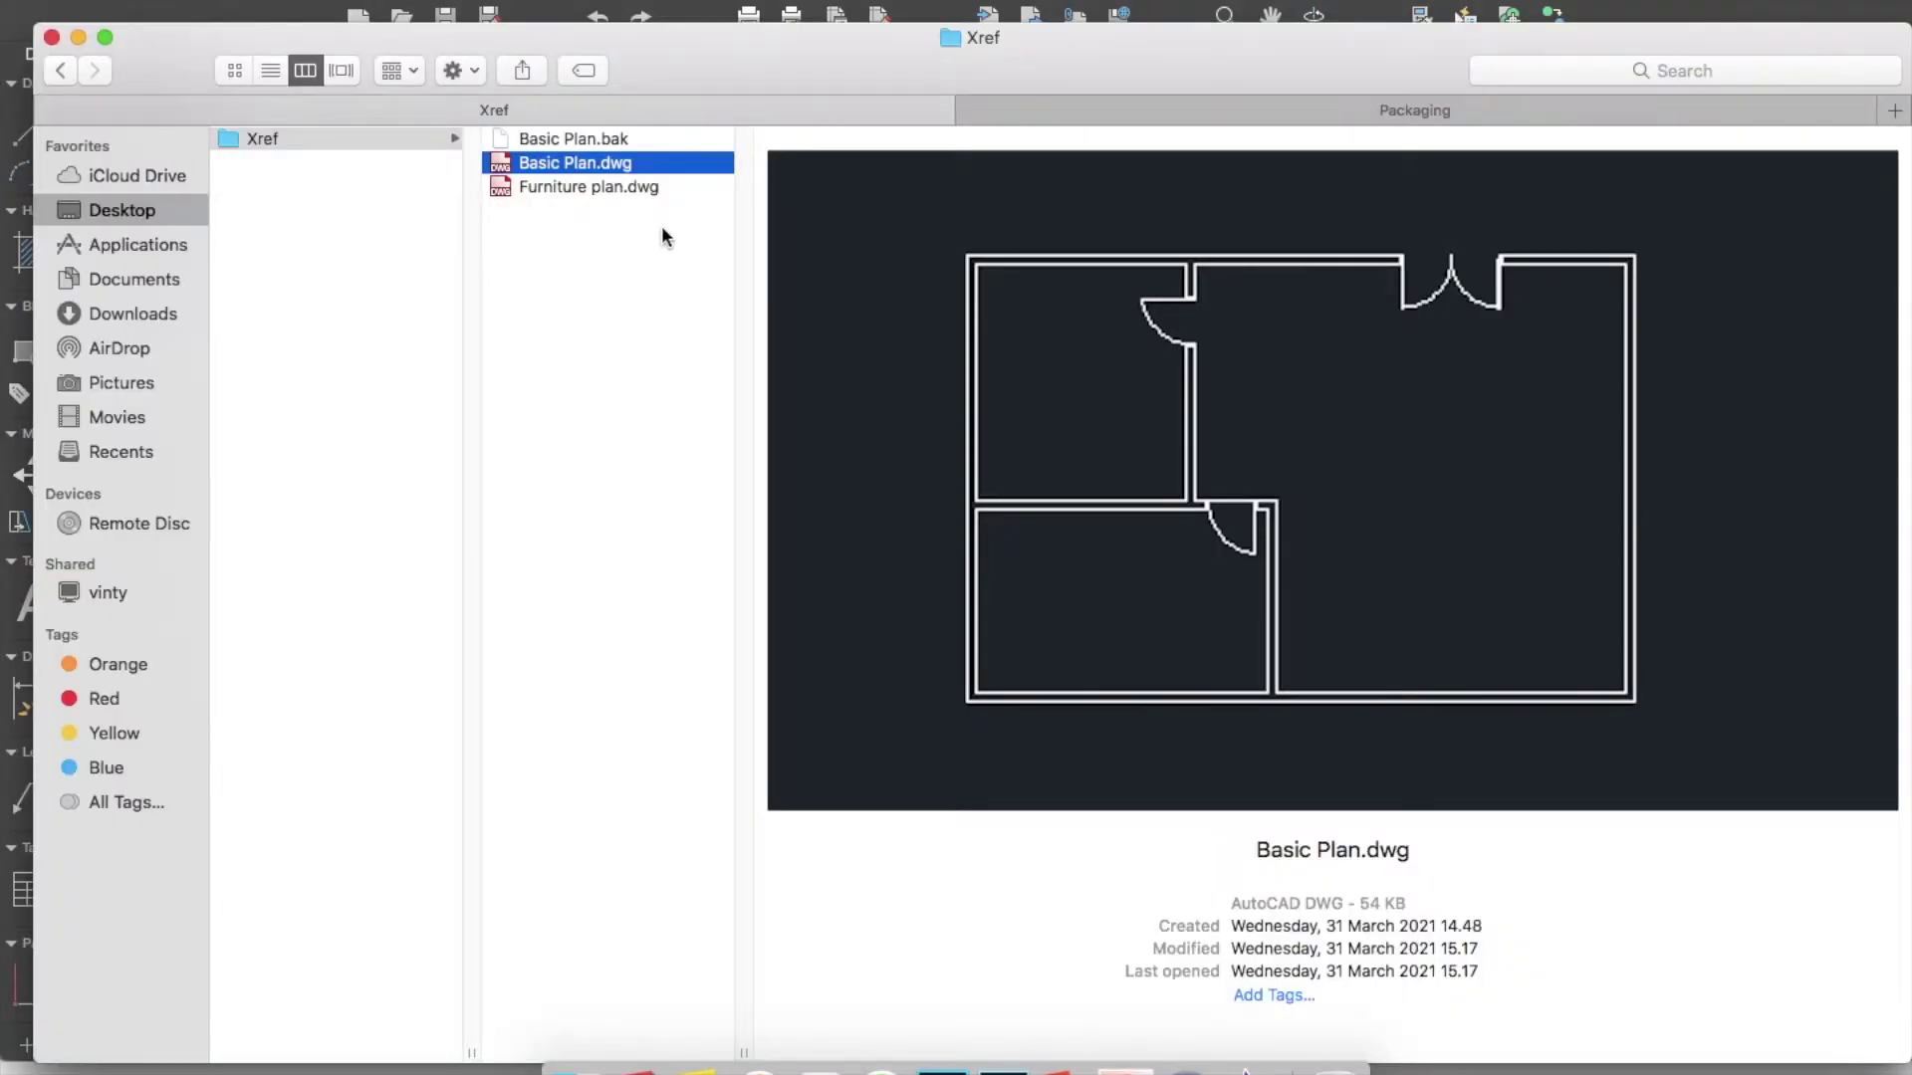
# Open Furniture plan.dwg from the Xref folder in AutoCAD
pyautogui.doubleClick(568, 187)
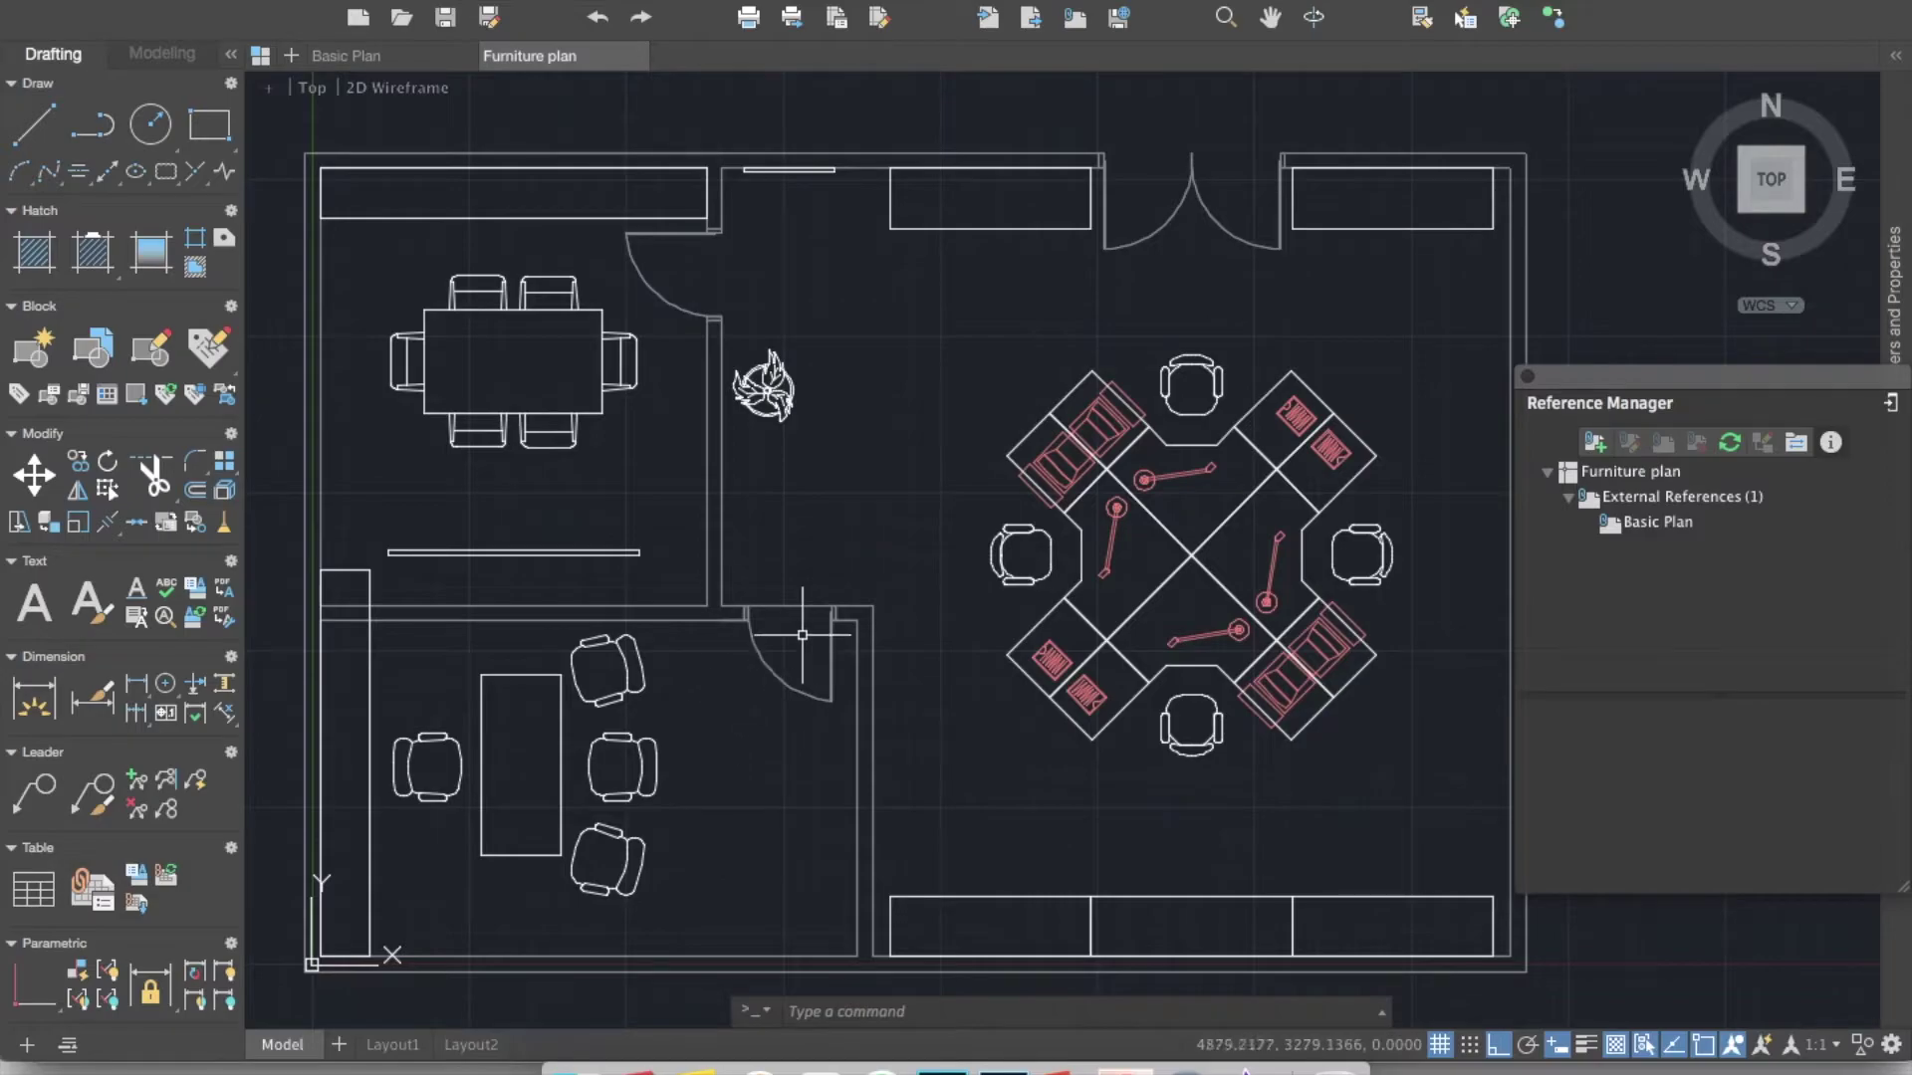
# Pan the Furniture plan view up and right, then switch to the Basic Plan drawing
pyautogui.moveTo(801, 661); pyautogui.dragTo(864, 592, button='middle')
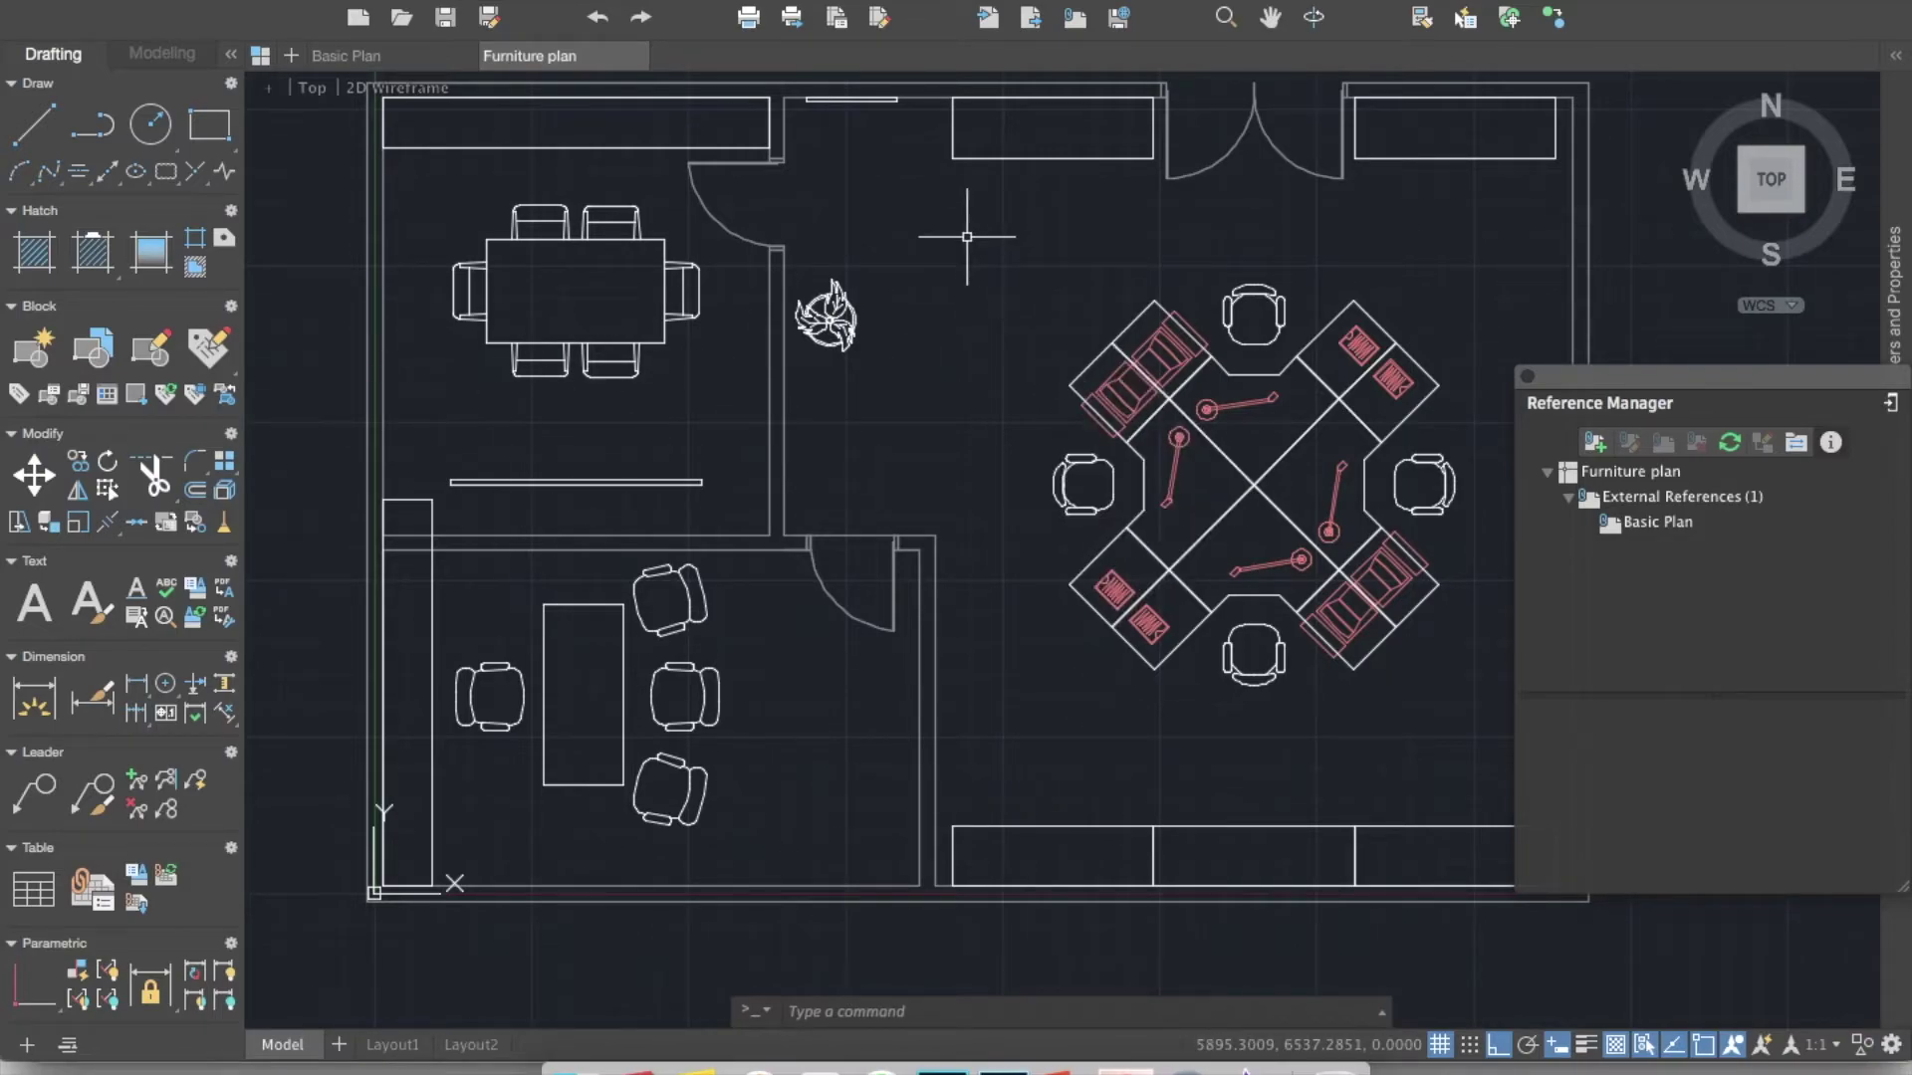
pyautogui.click(367, 59)
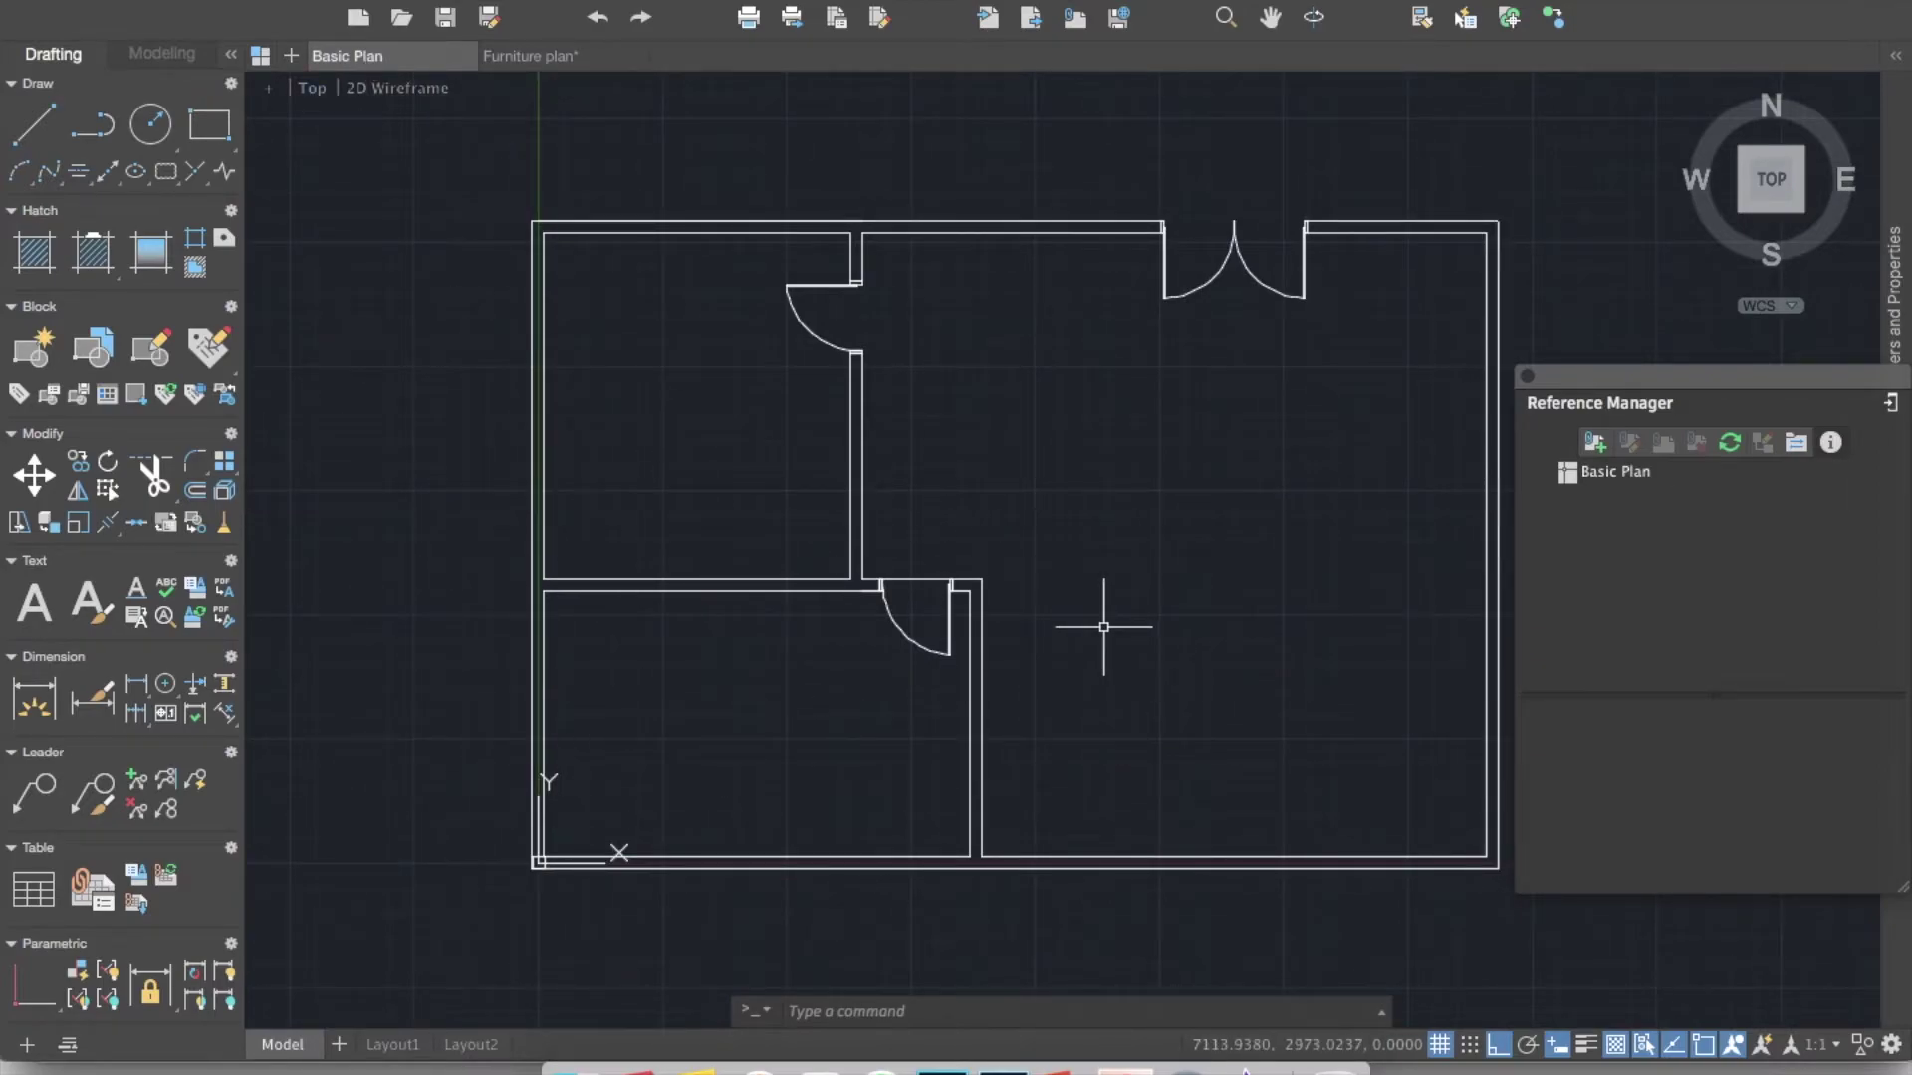
# Stretch Basic Plan's middle wall and door 500 upward, save, and return to Furniture plan
pyautogui.write('s')
pyautogui.press('Return')
pyautogui.click(1041, 534)
pyautogui.click(406, 683)
pyautogui.press('Return')
pyautogui.click(657, 727)
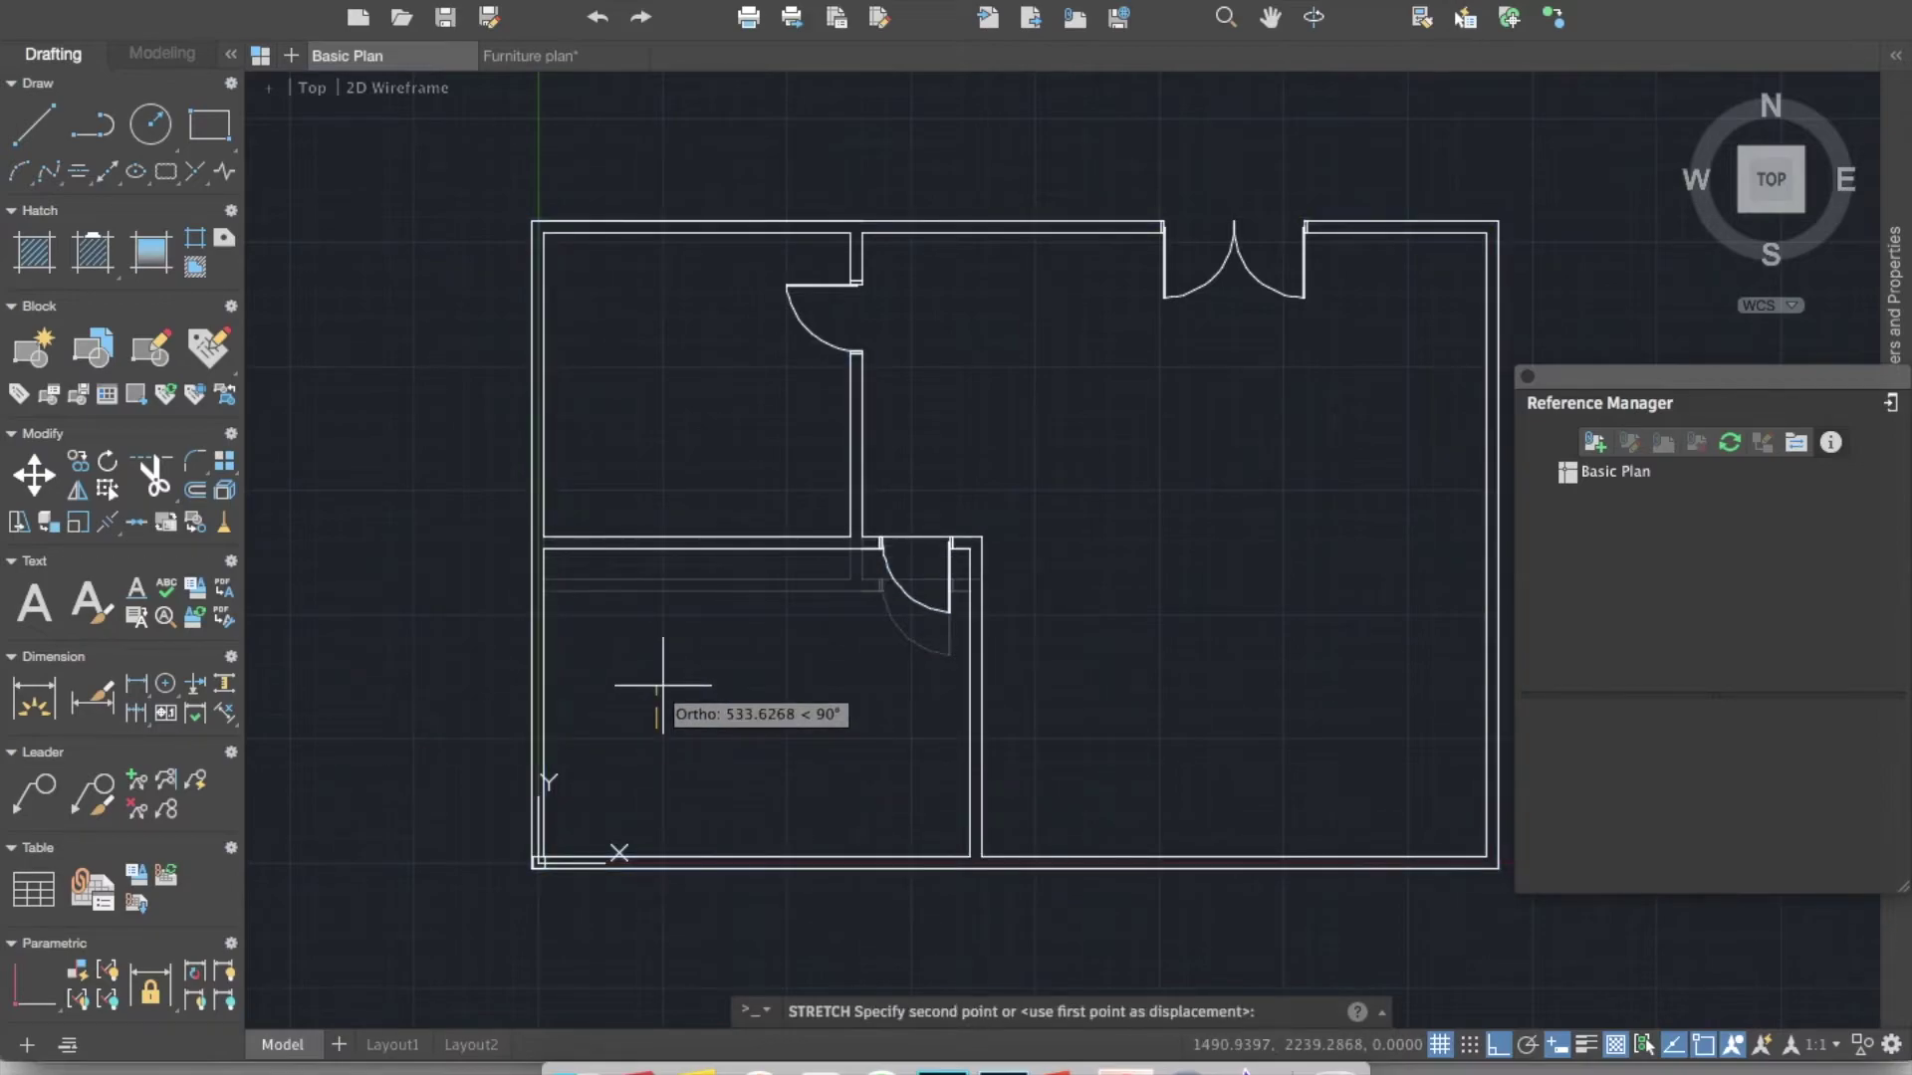
pyautogui.write('500')
pyautogui.press('Return')
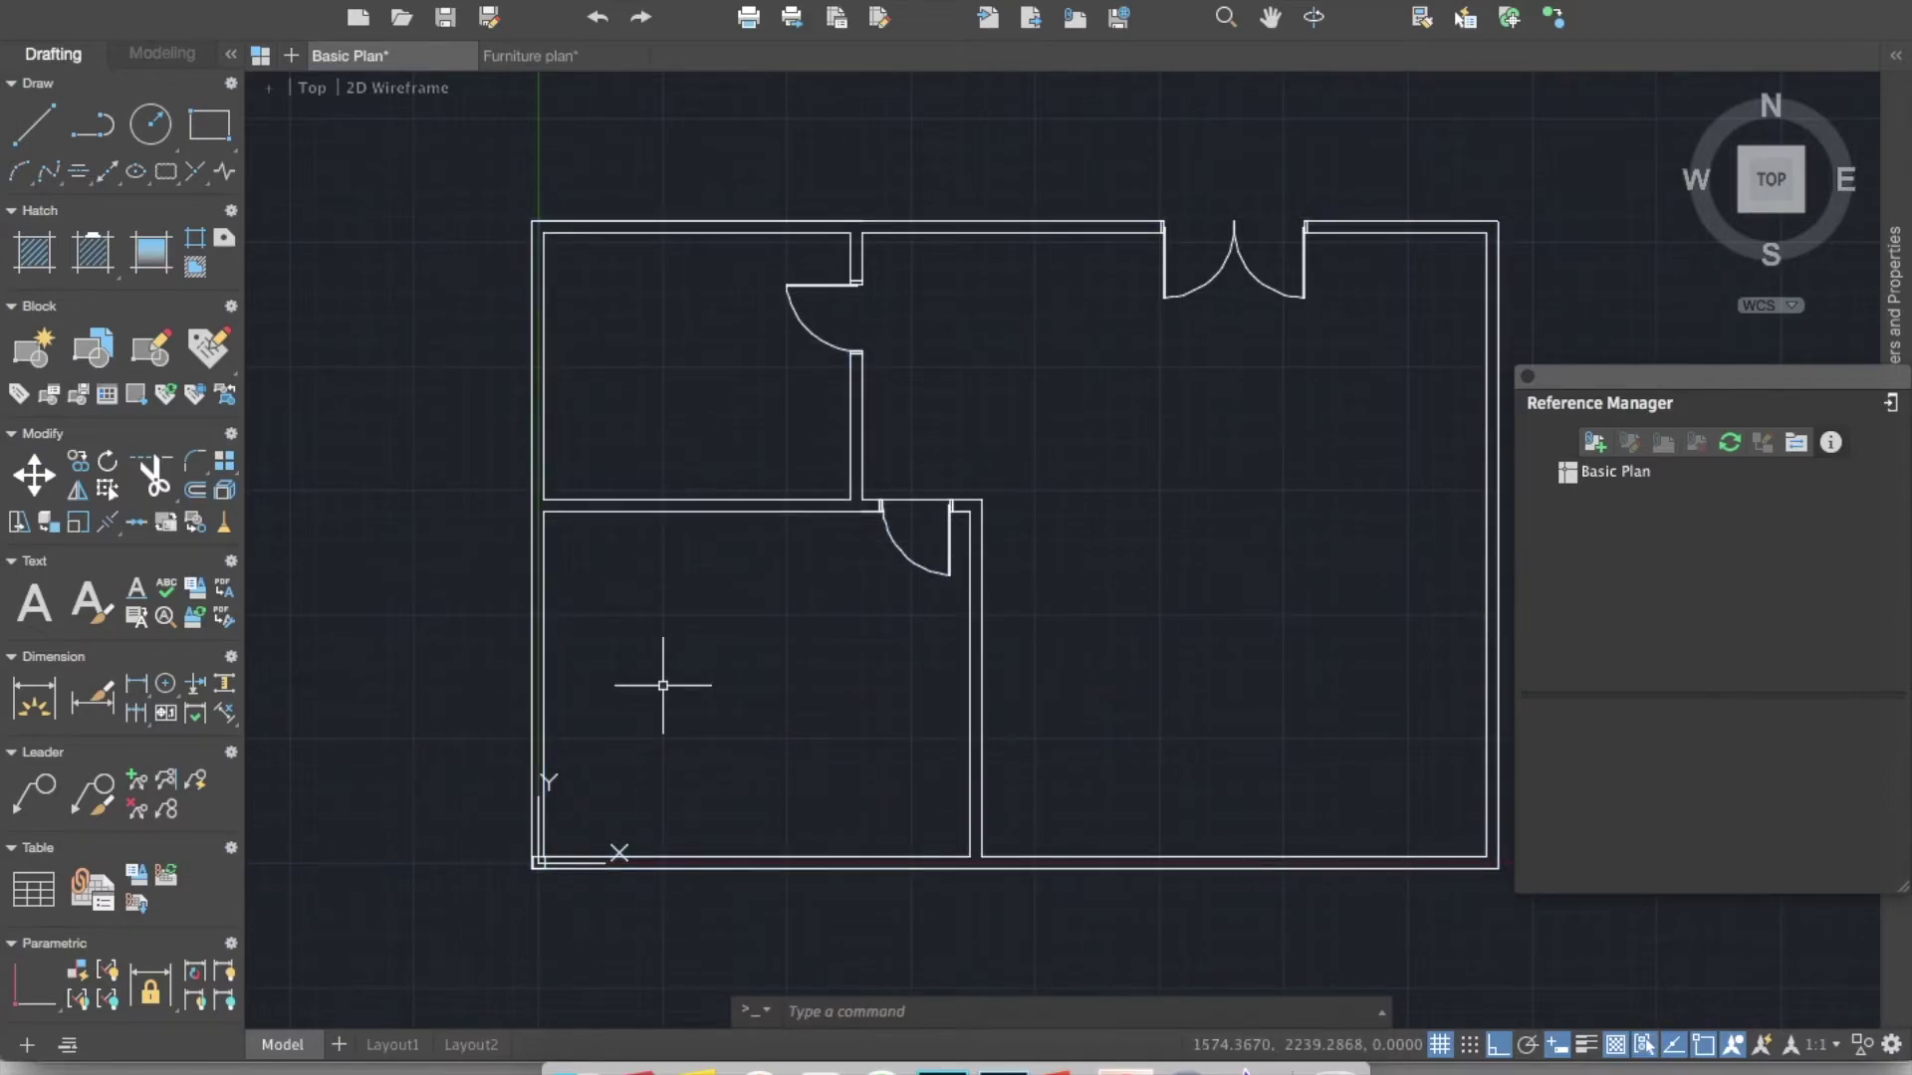
pyautogui.press('super+s')
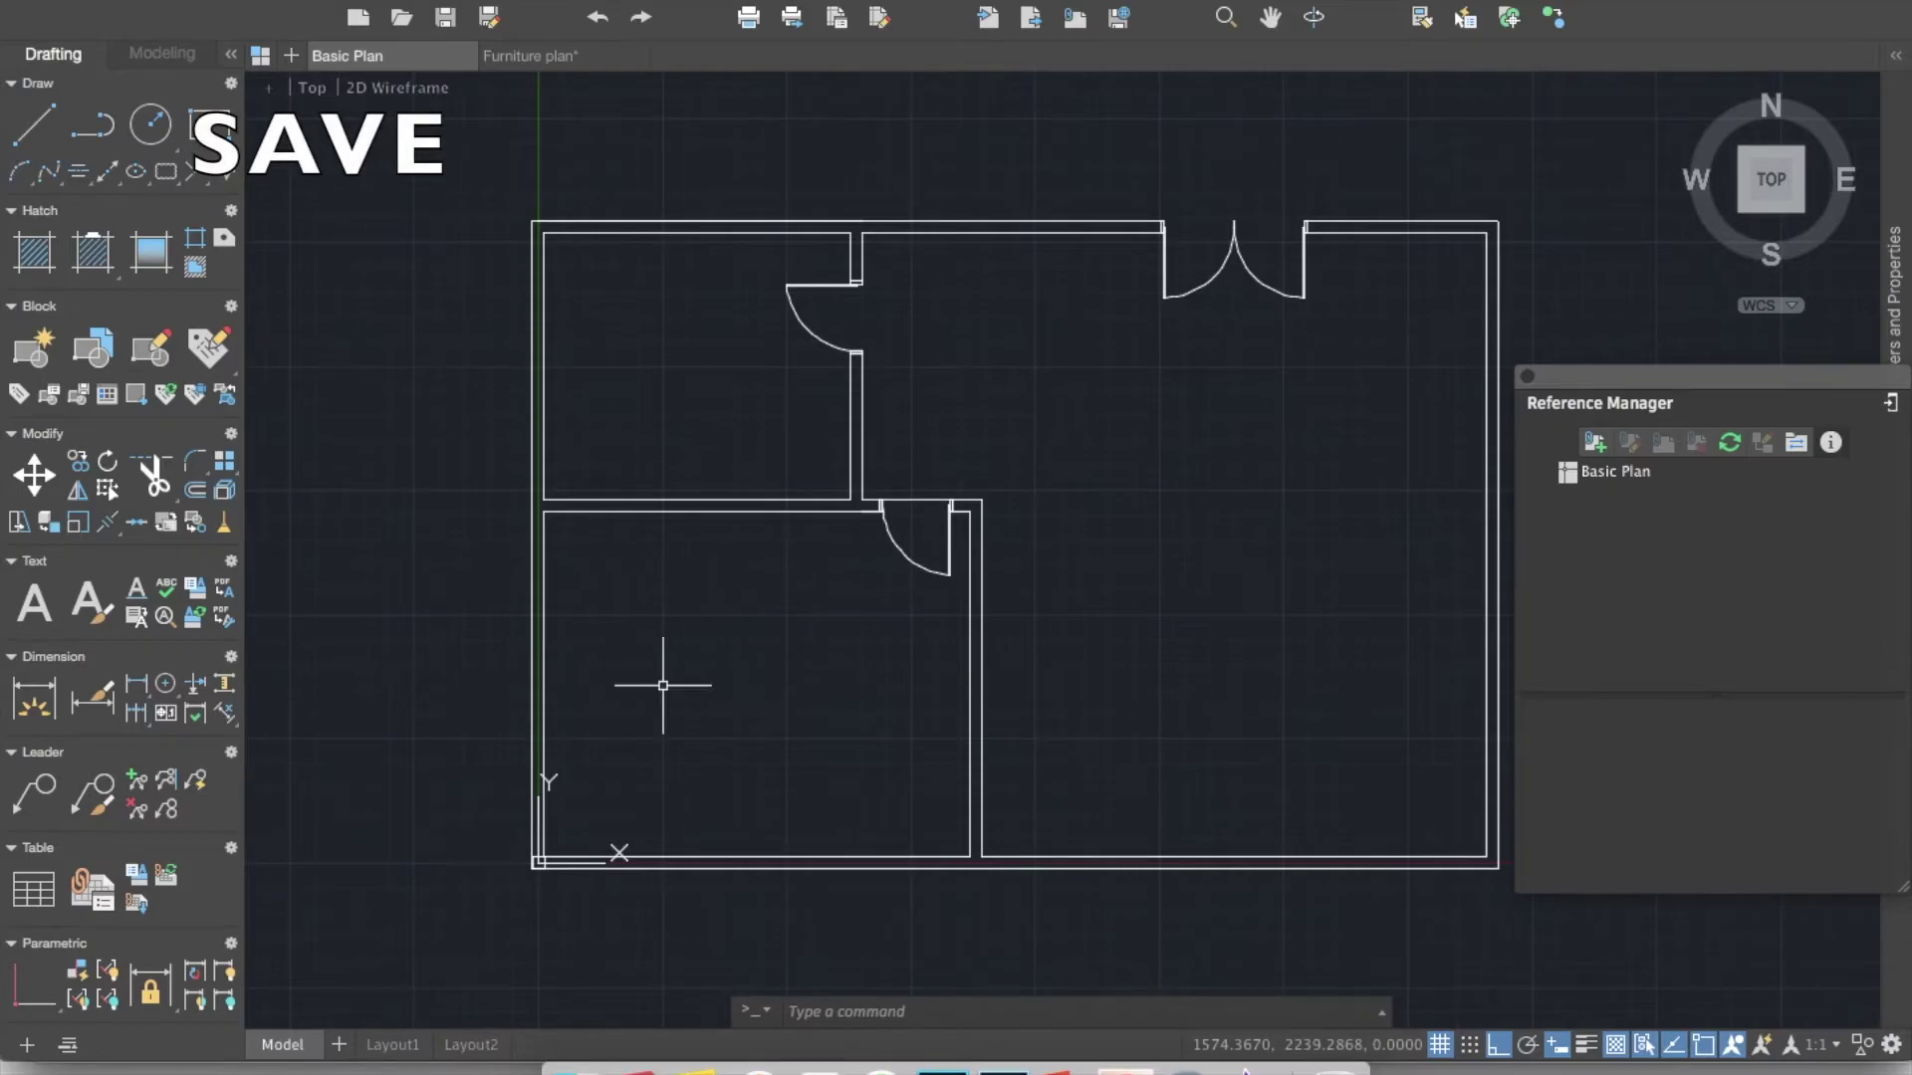
pyautogui.click(530, 55)
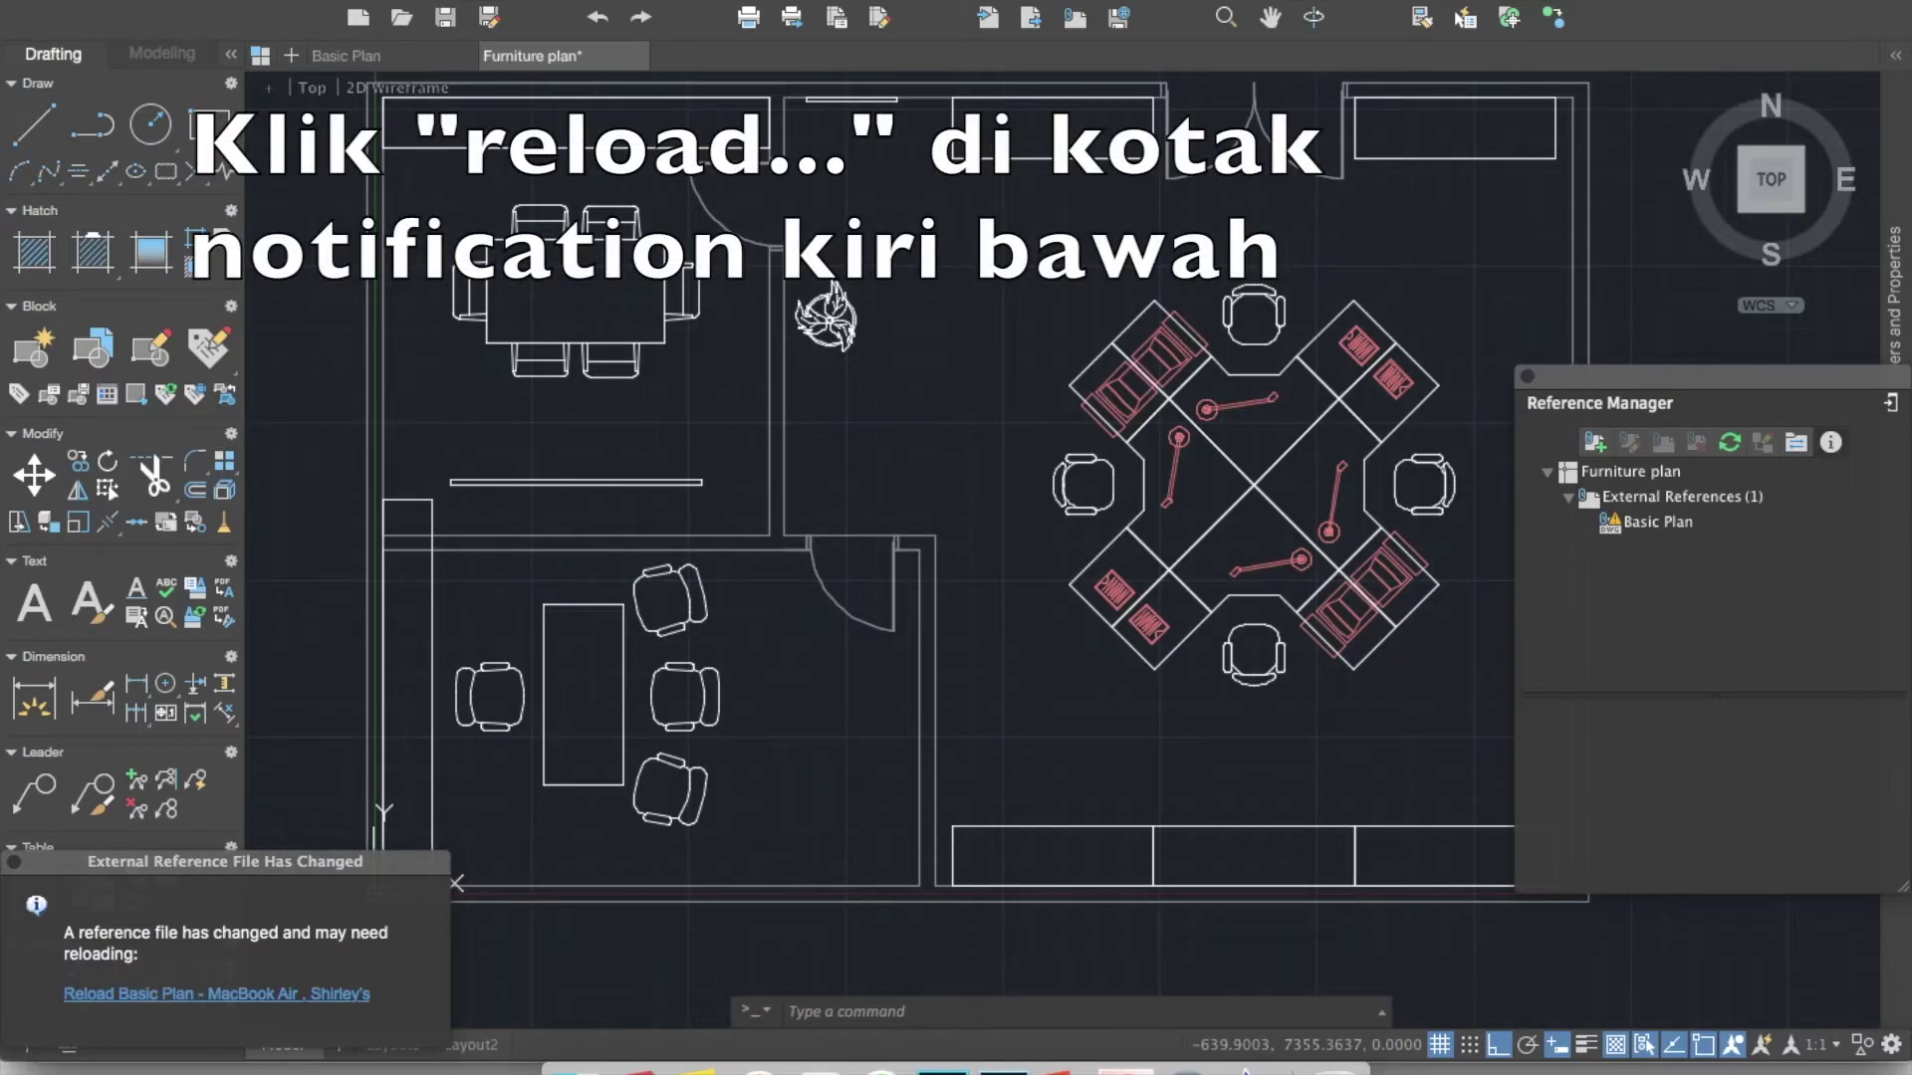
# Reload the changed Basic Plan reference from the change notification
pyautogui.click(216, 994)
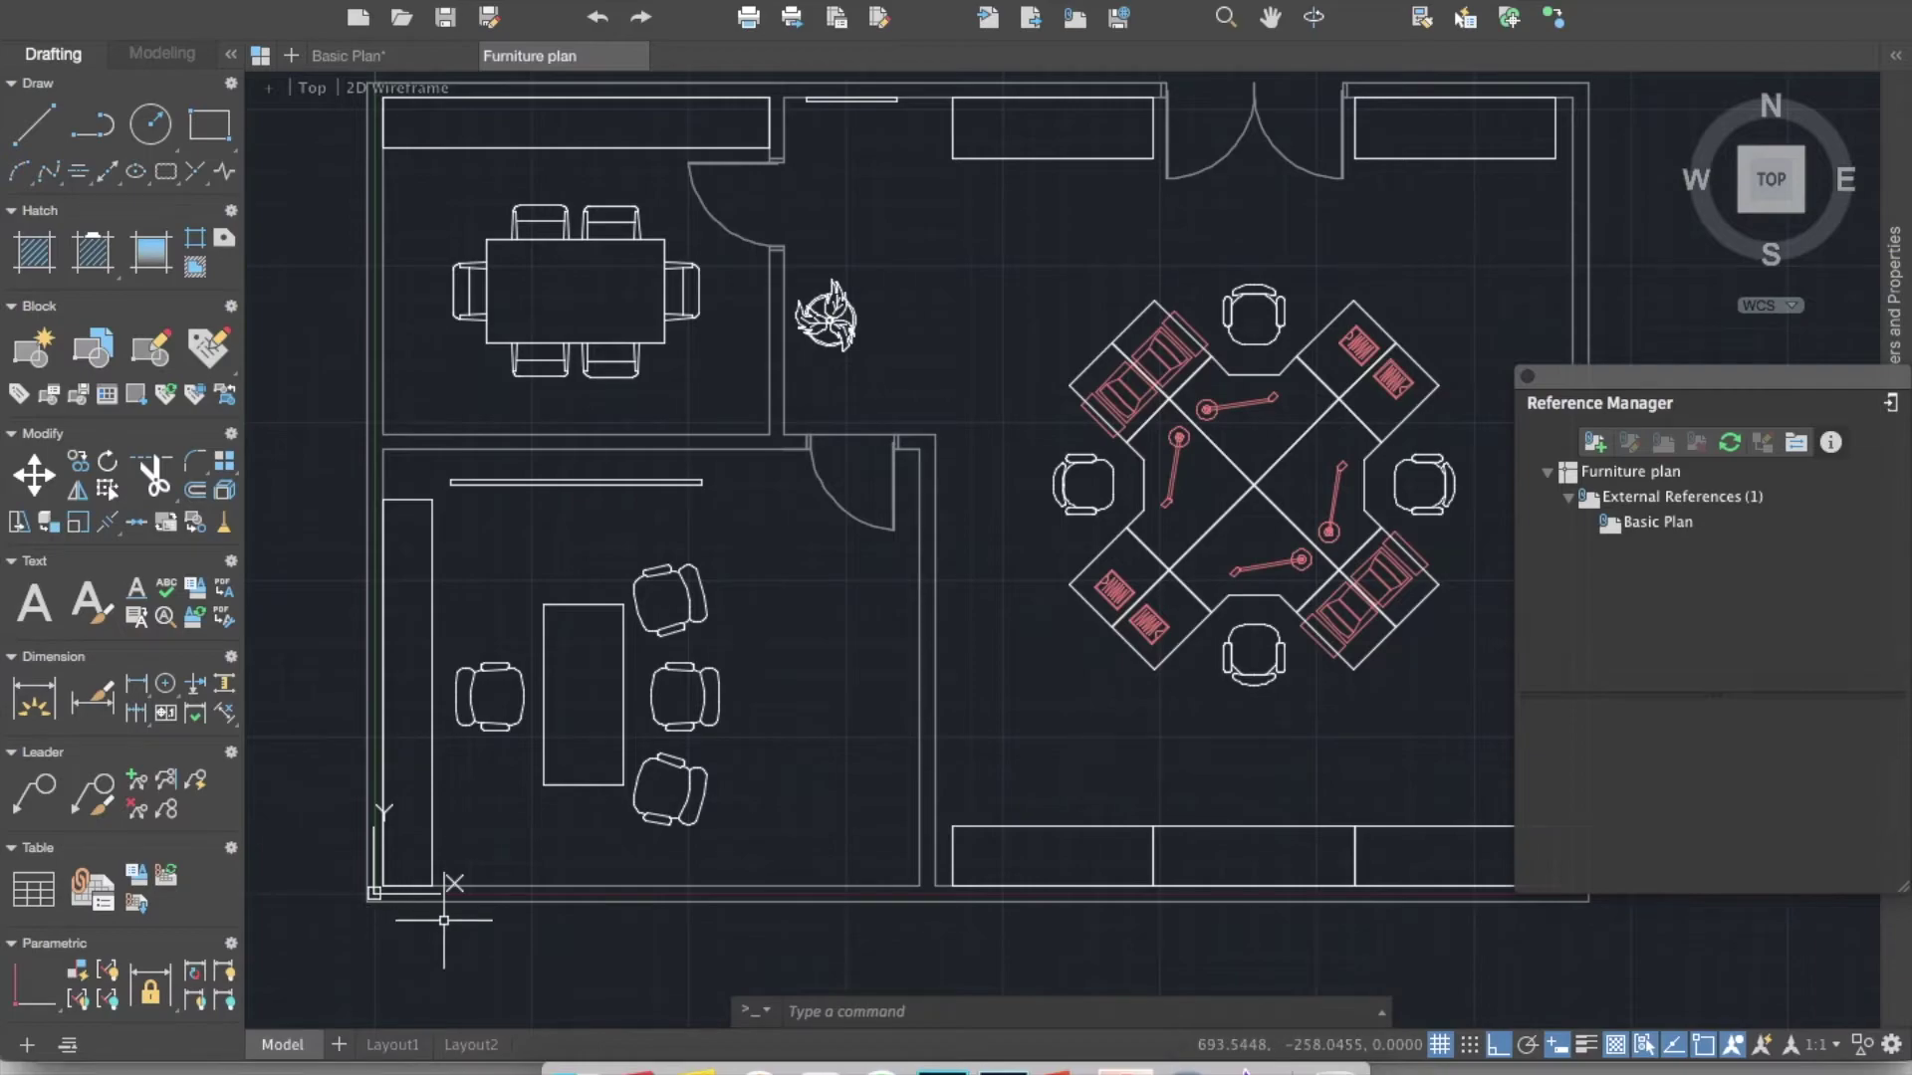
# In Basic Plan, stretch the middle wall and door 500 back down and save
pyautogui.click(378, 59)
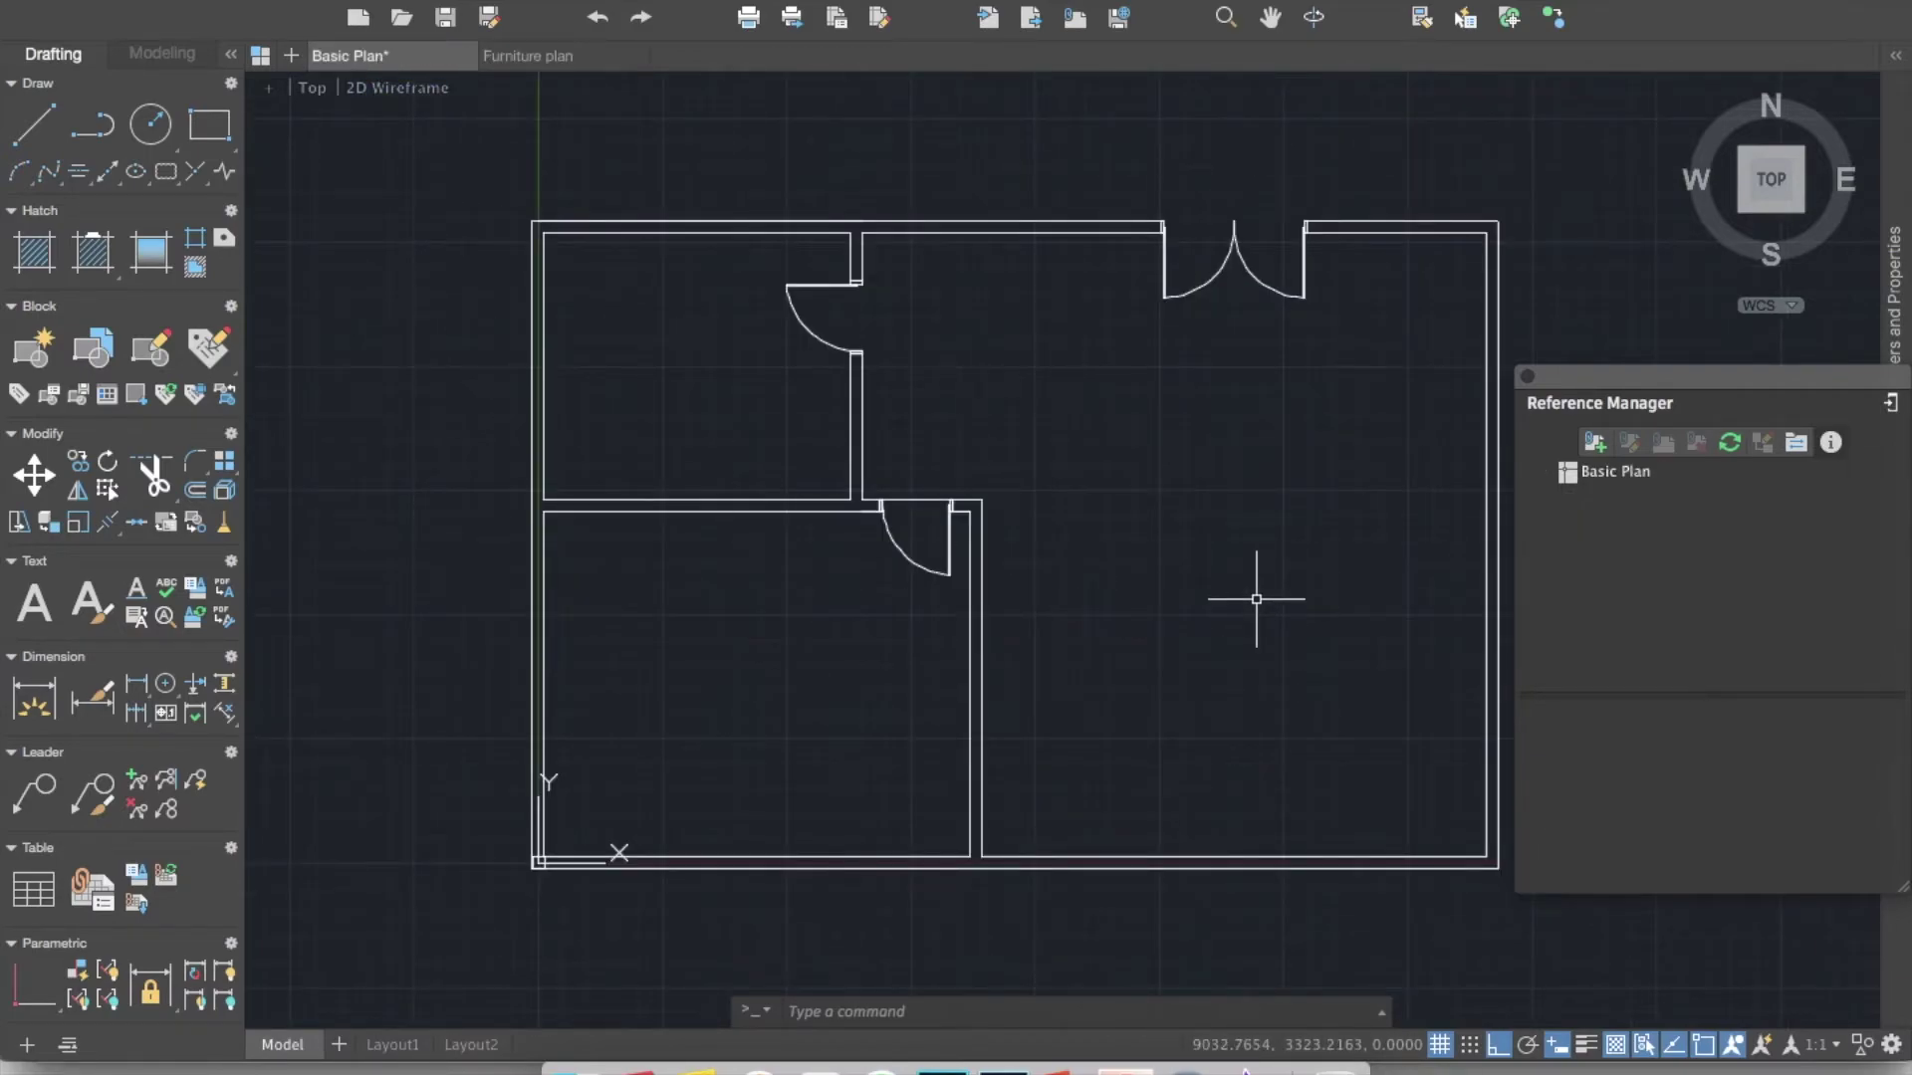
pyautogui.write('s')
pyautogui.press('Return')
pyautogui.click(1101, 427)
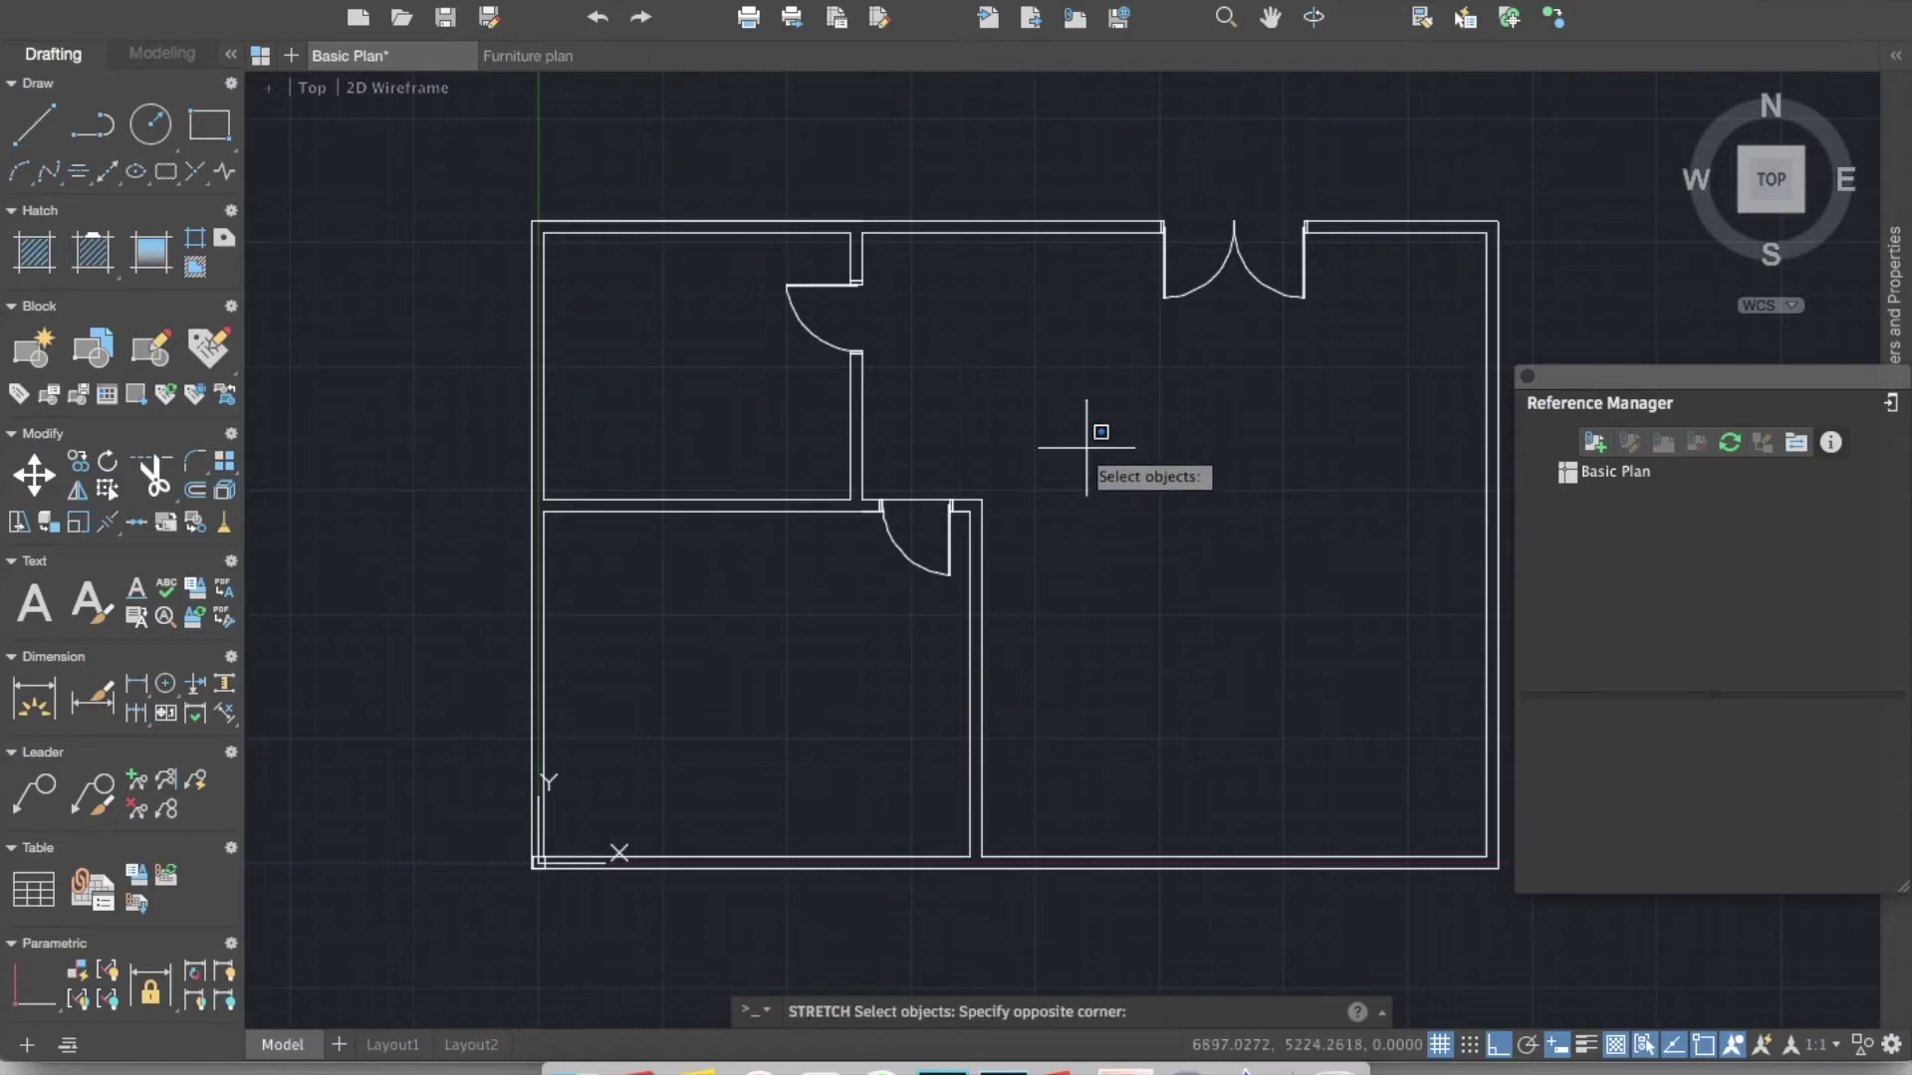
pyautogui.click(499, 631)
pyautogui.press('Return')
pyautogui.click(687, 584)
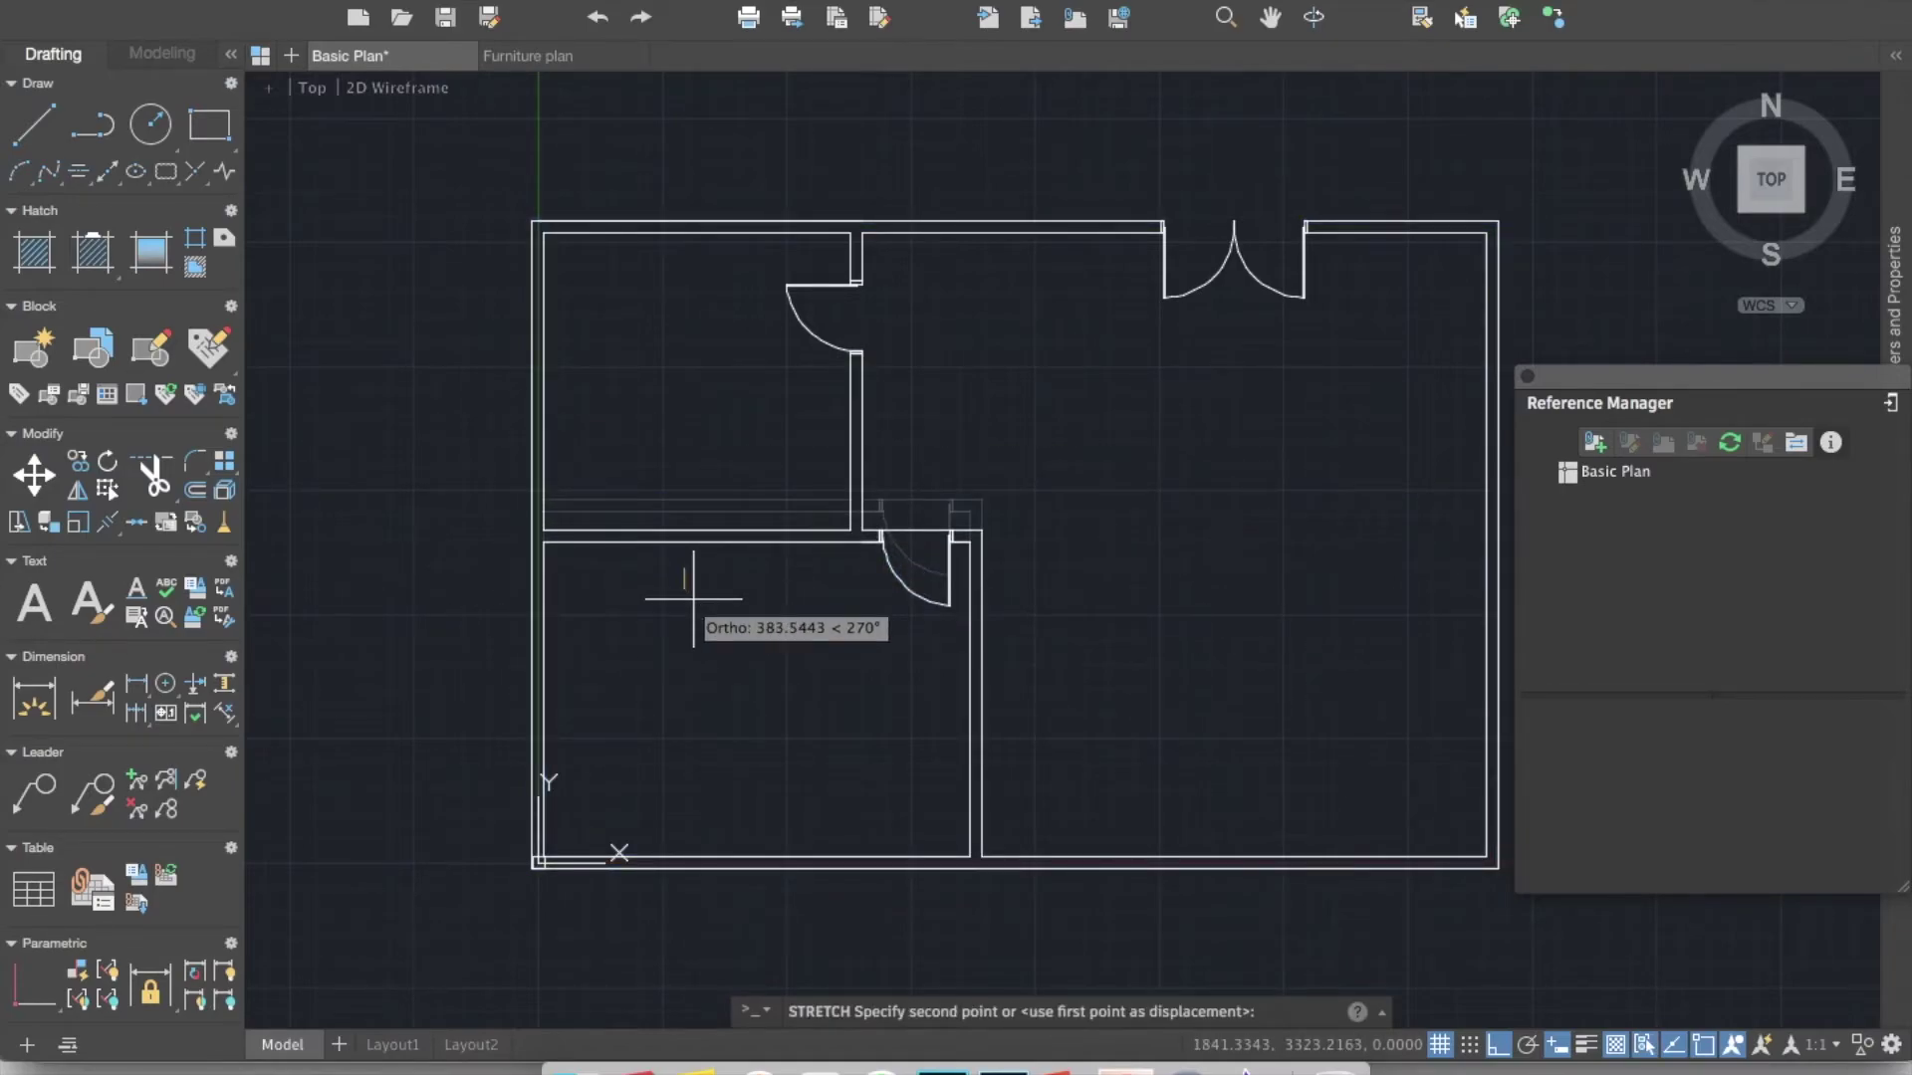
pyautogui.write('500')
pyautogui.press('Return')
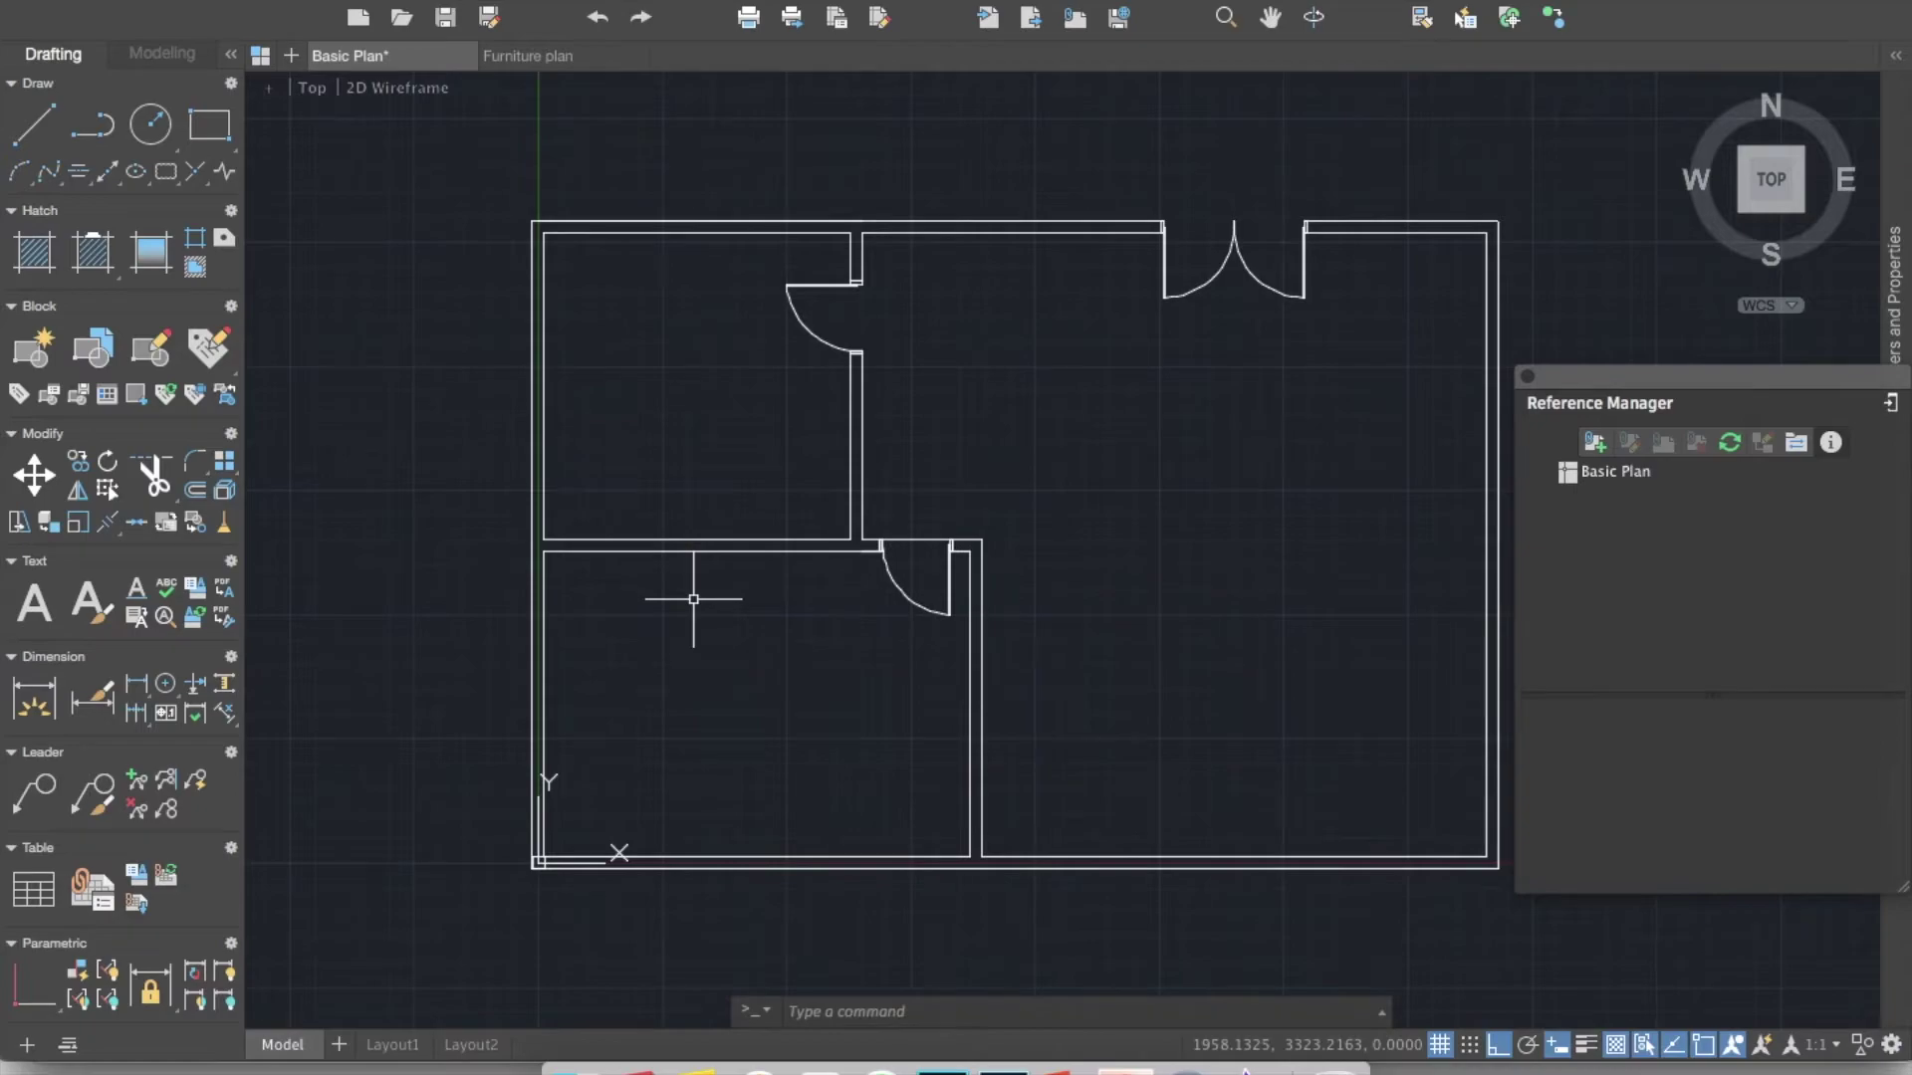
pyautogui.hotkey('ctrl', 's')
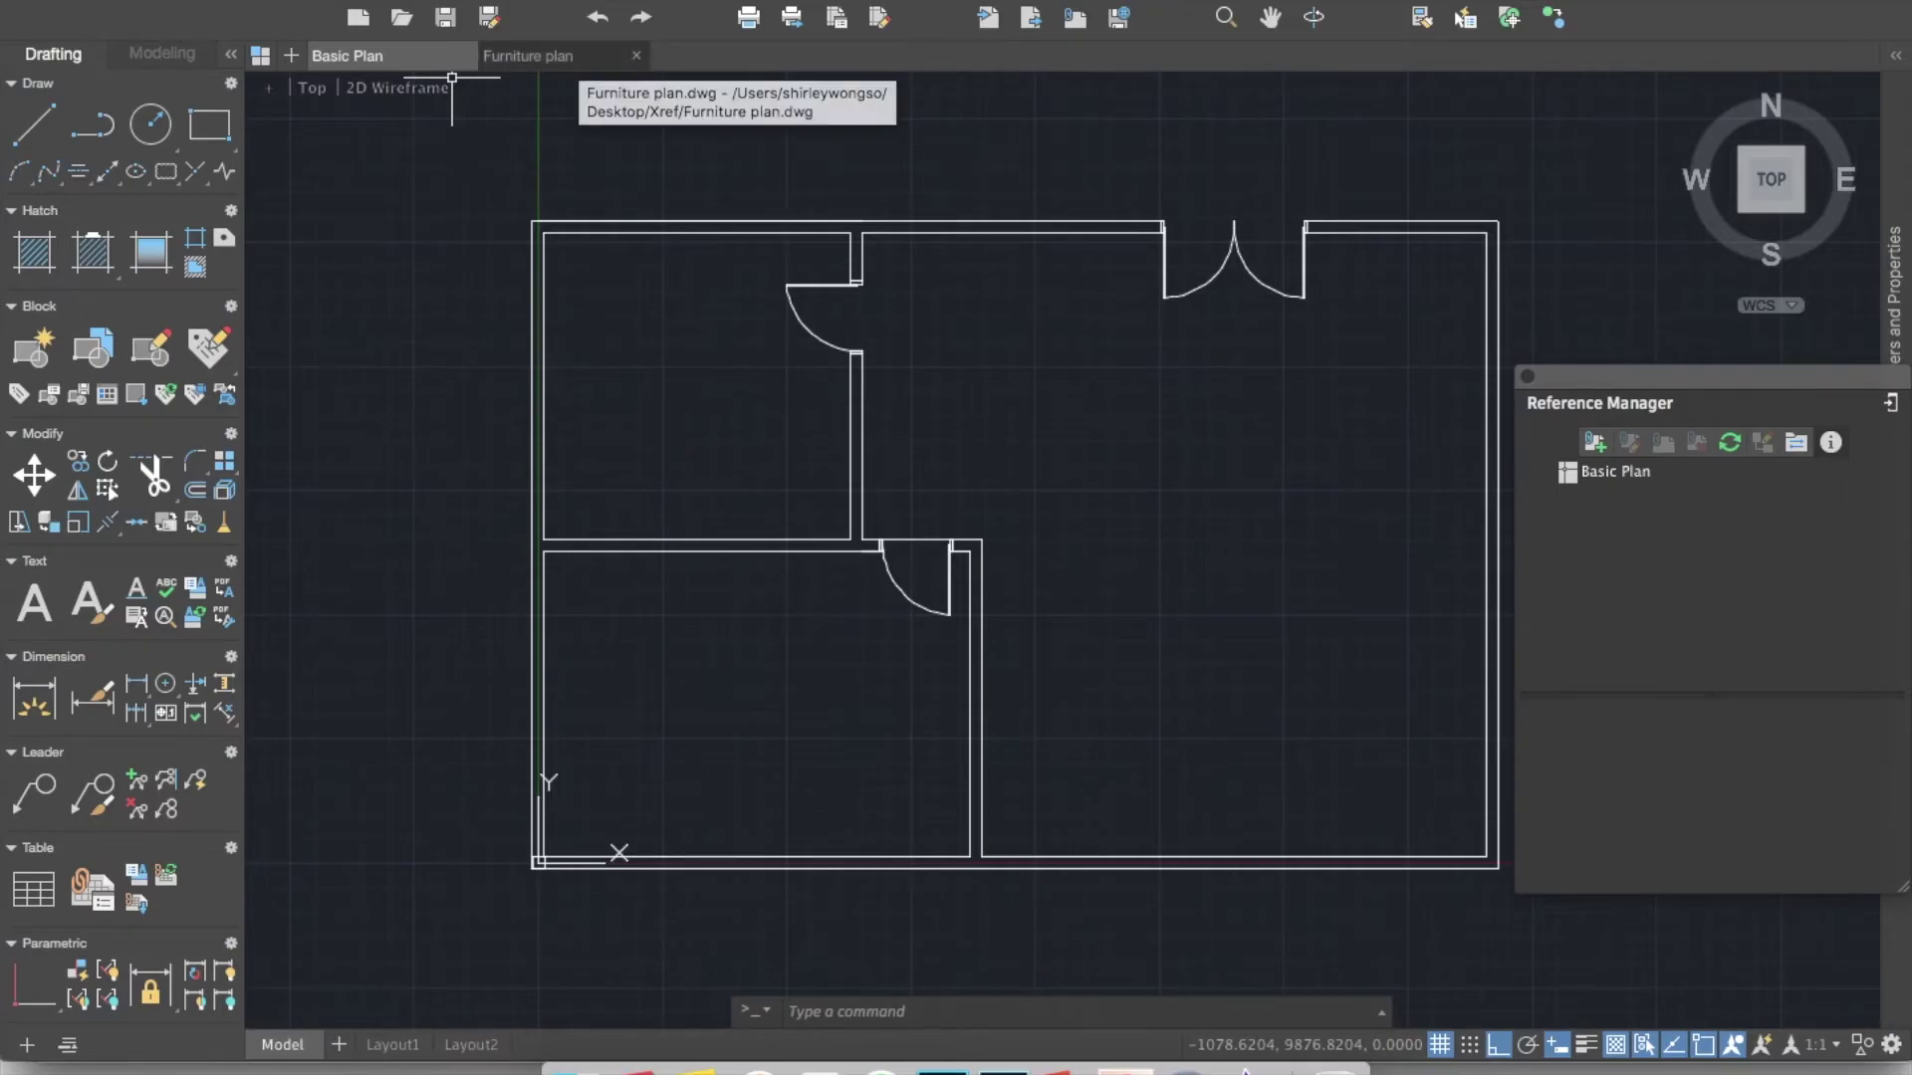
# Back in Furniture plan, reload the Basic Plan reference from Reference Manager
pyautogui.click(527, 55)
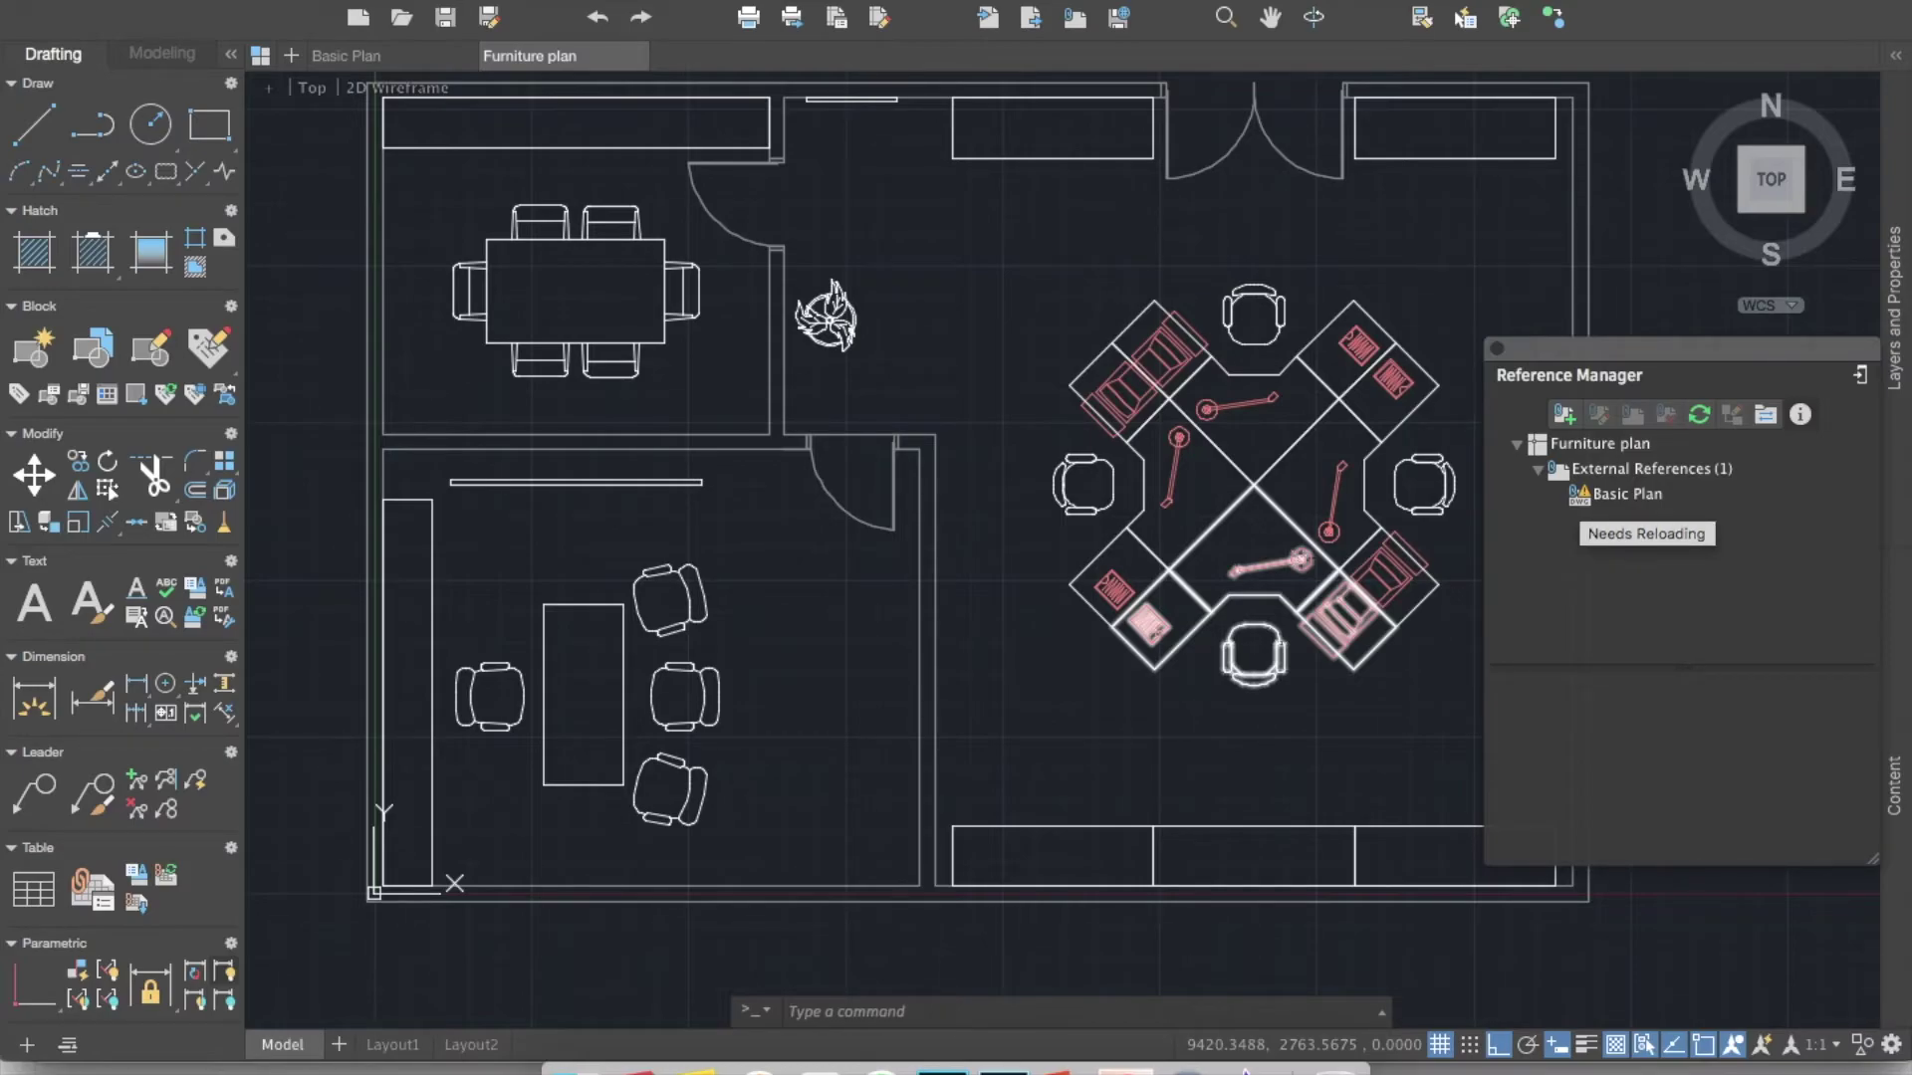
pyautogui.click(1610, 495)
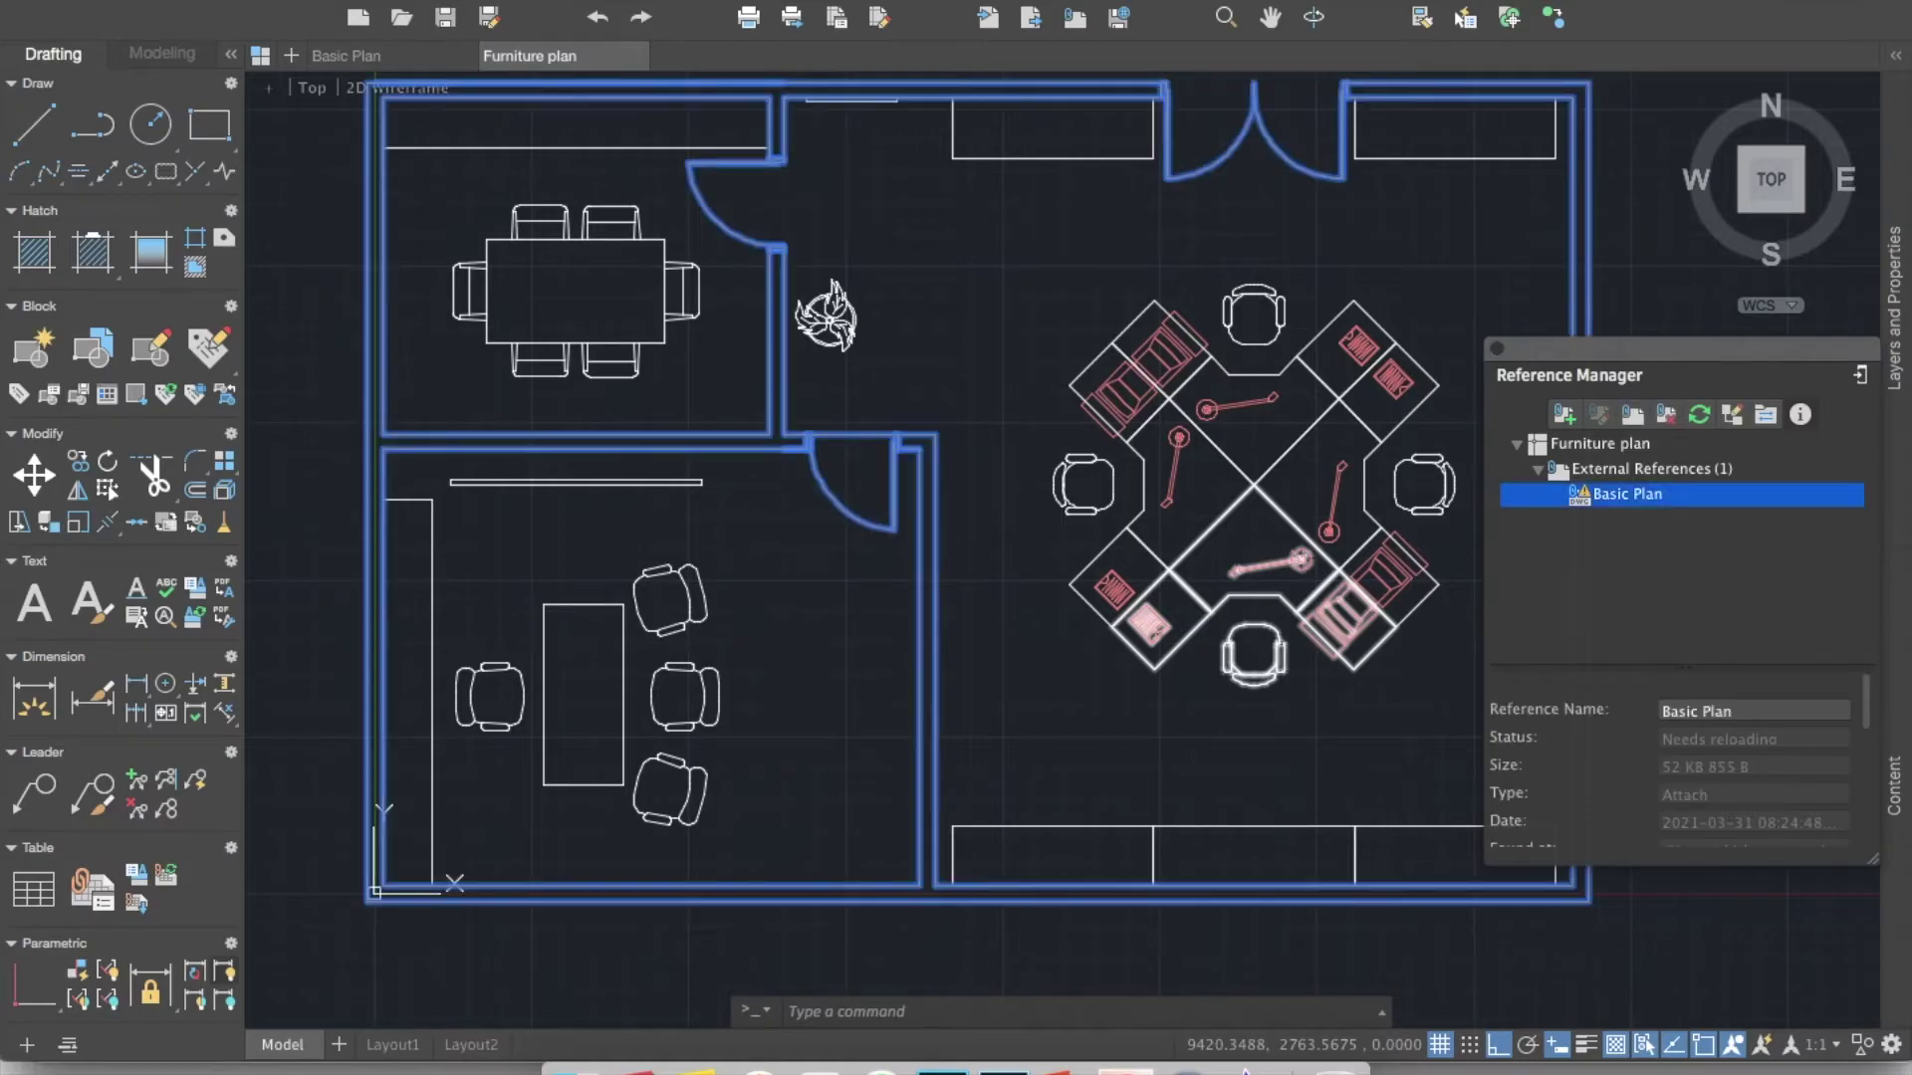
pyautogui.rightClick(1610, 495)
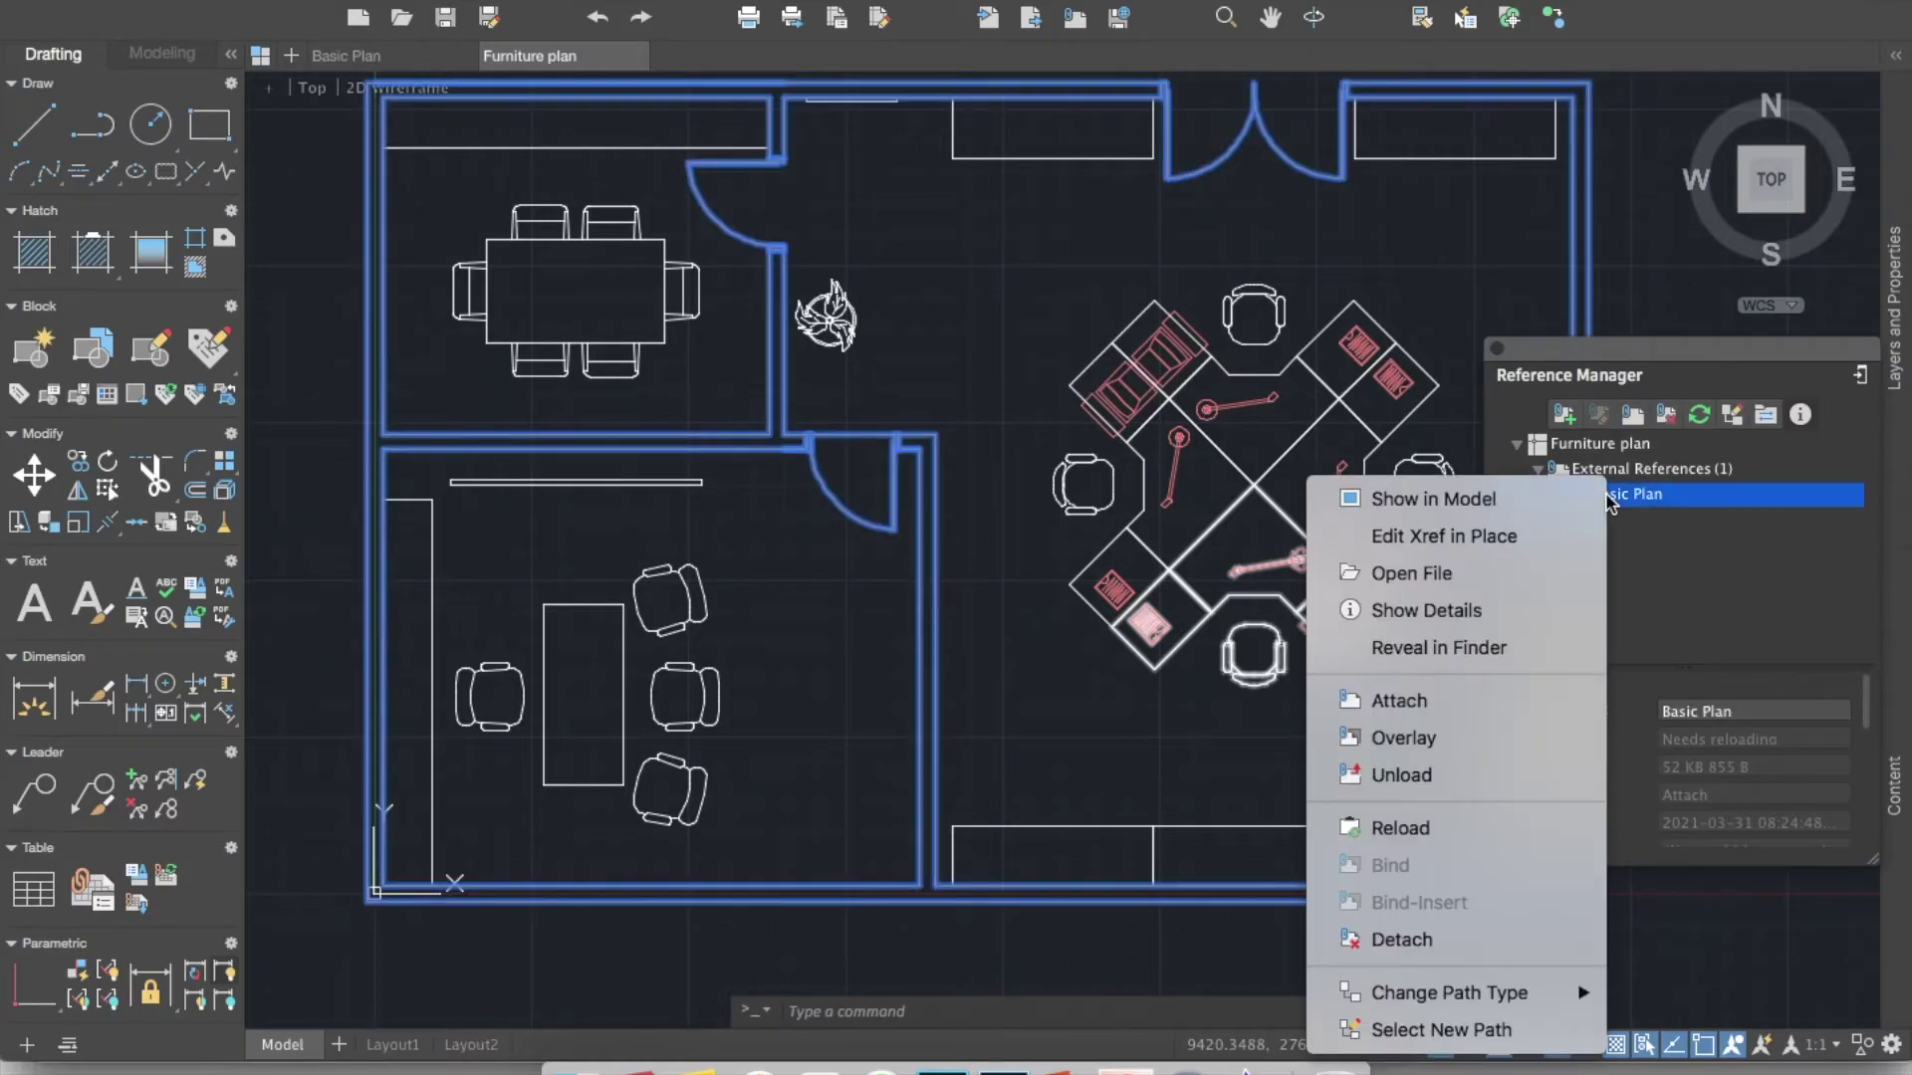
pyautogui.click(1439, 841)
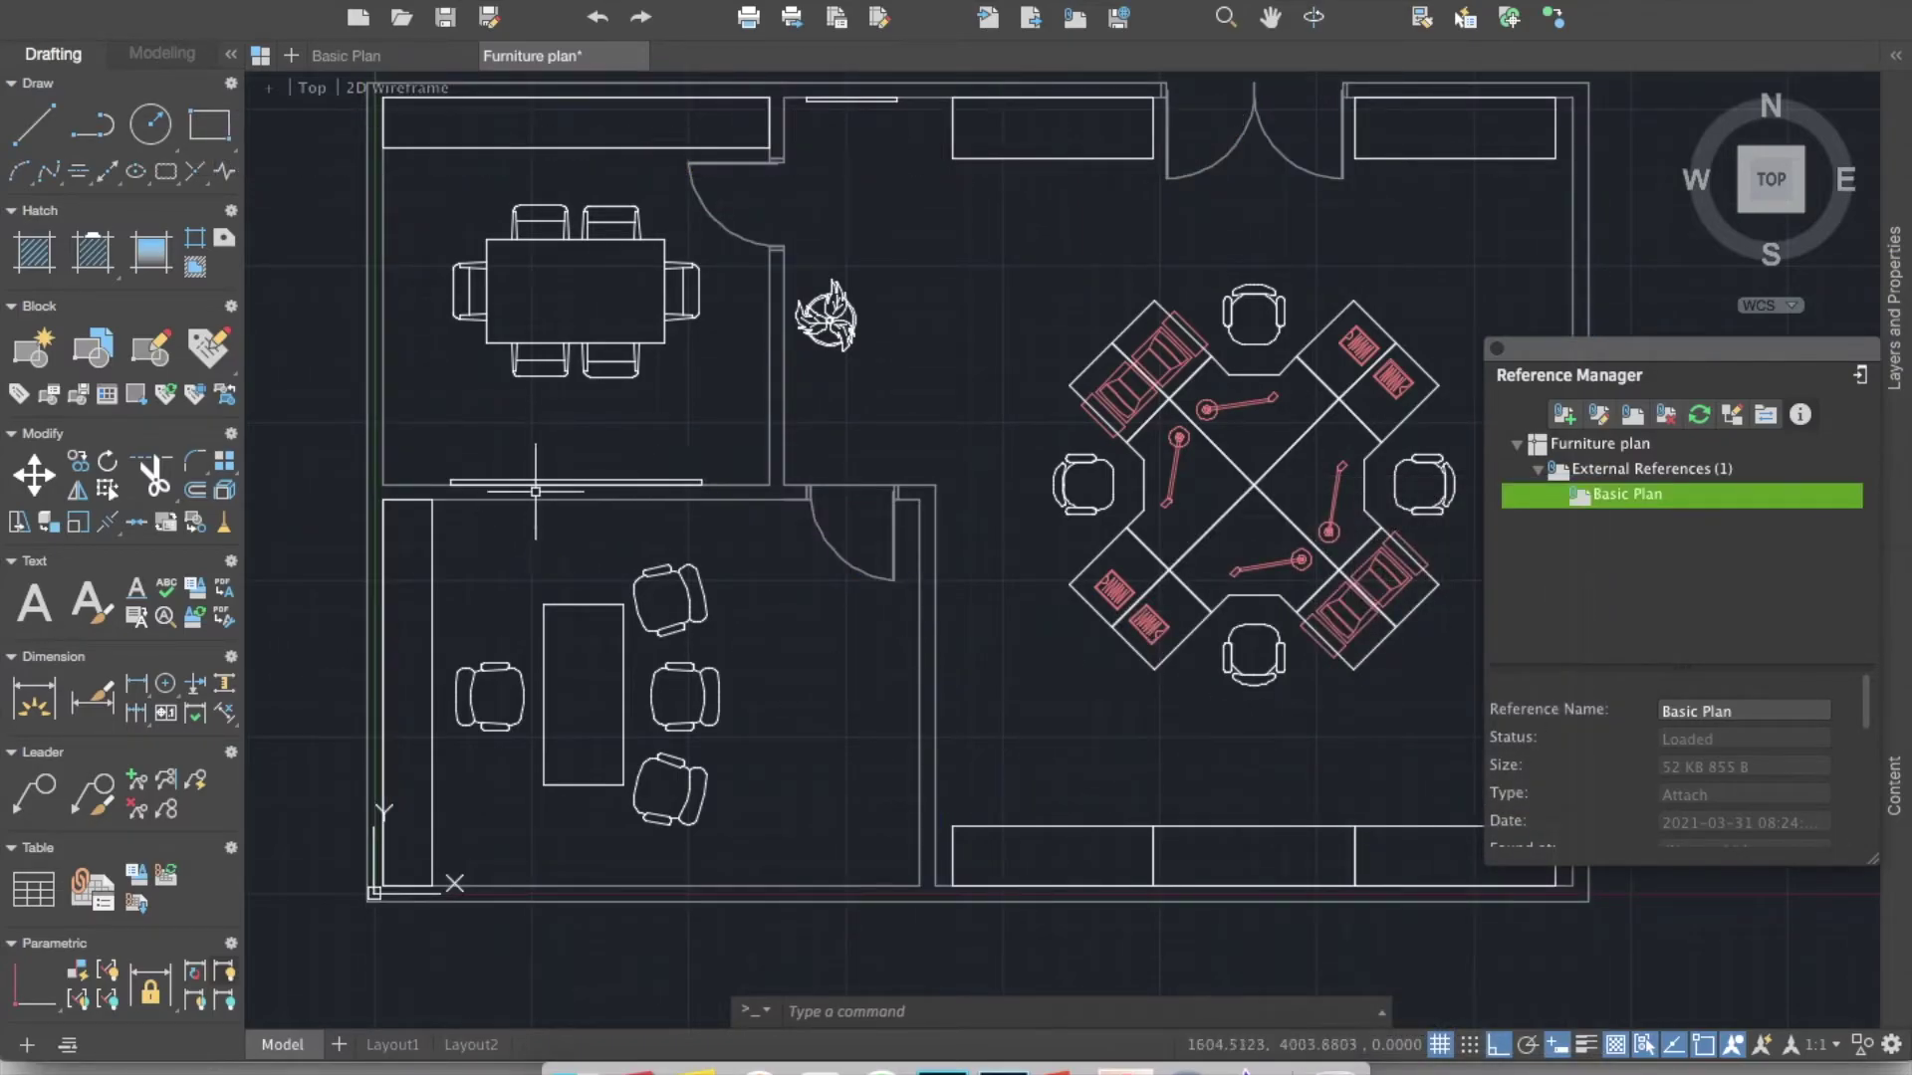
pyautogui.press('Escape')
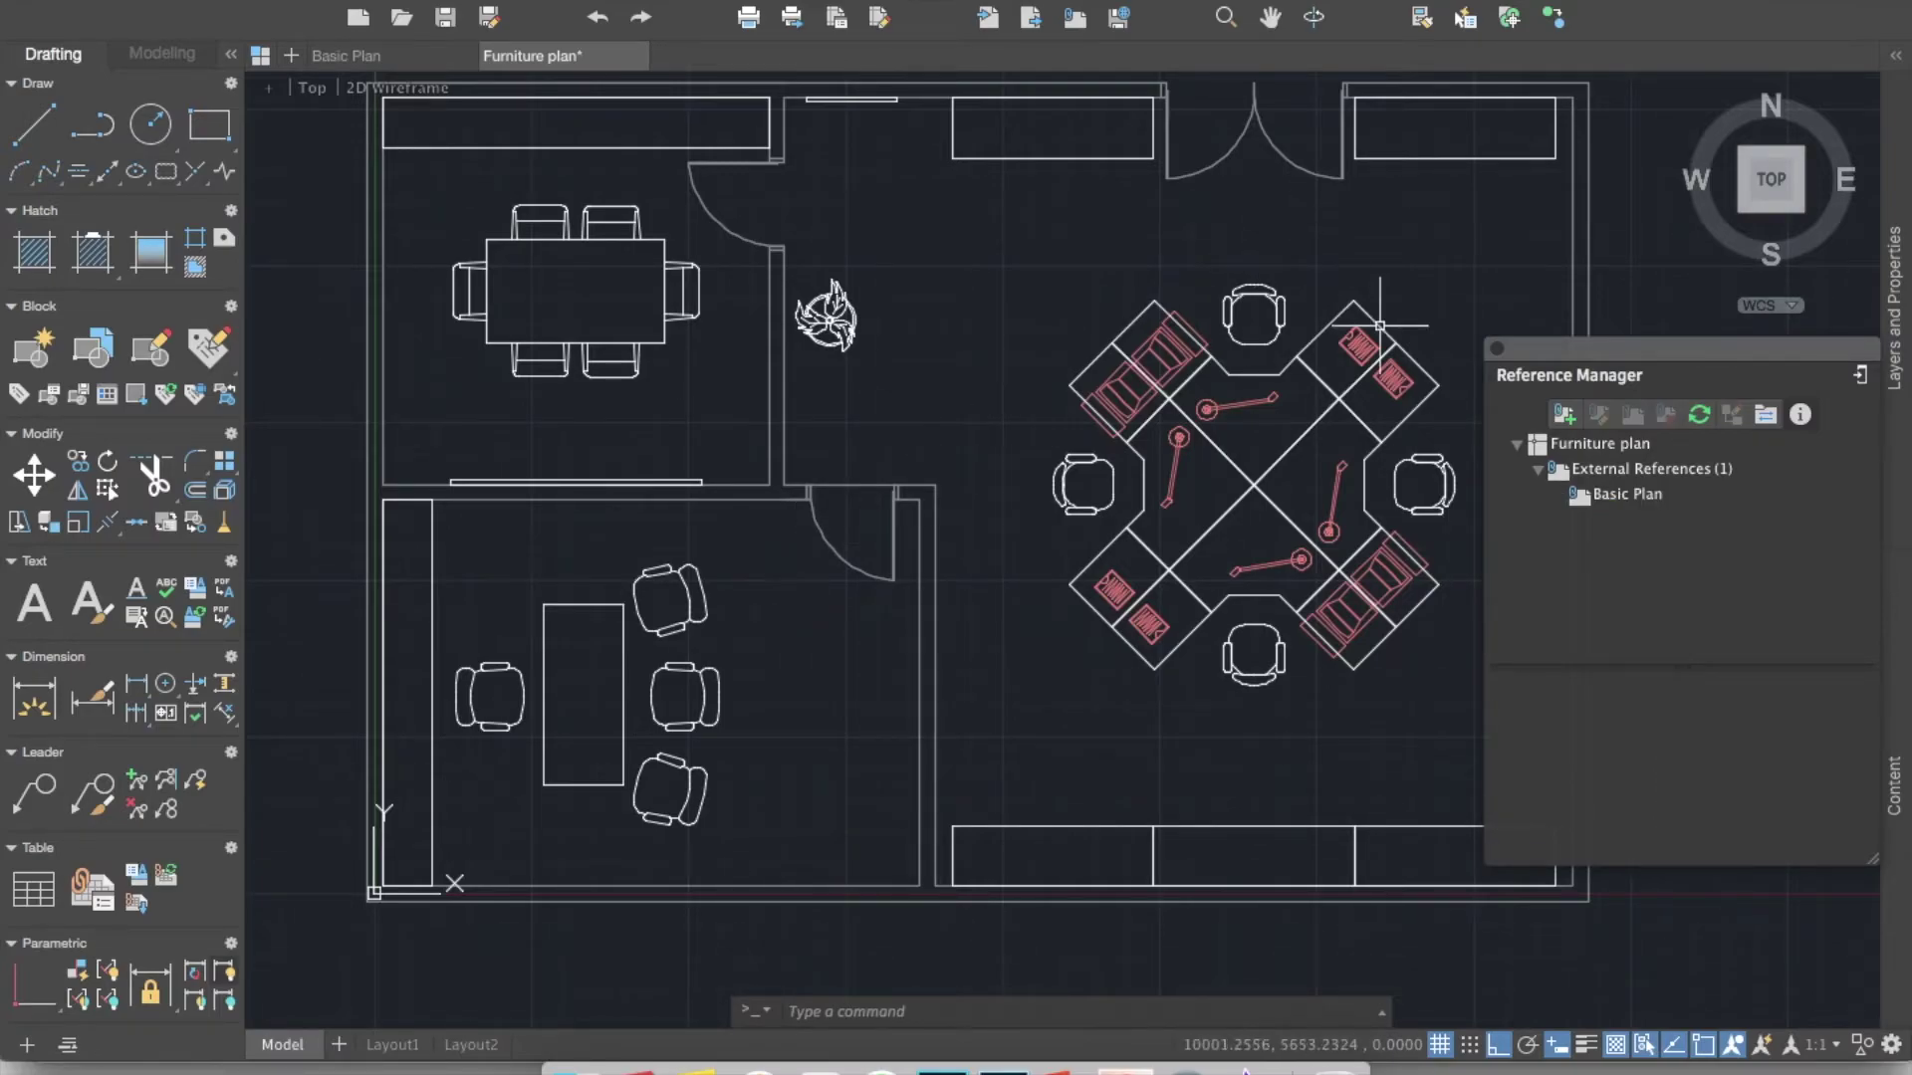
# Unload the Basic Plan reference in Reference Manager so its walls disappear
pyautogui.click(1625, 495)
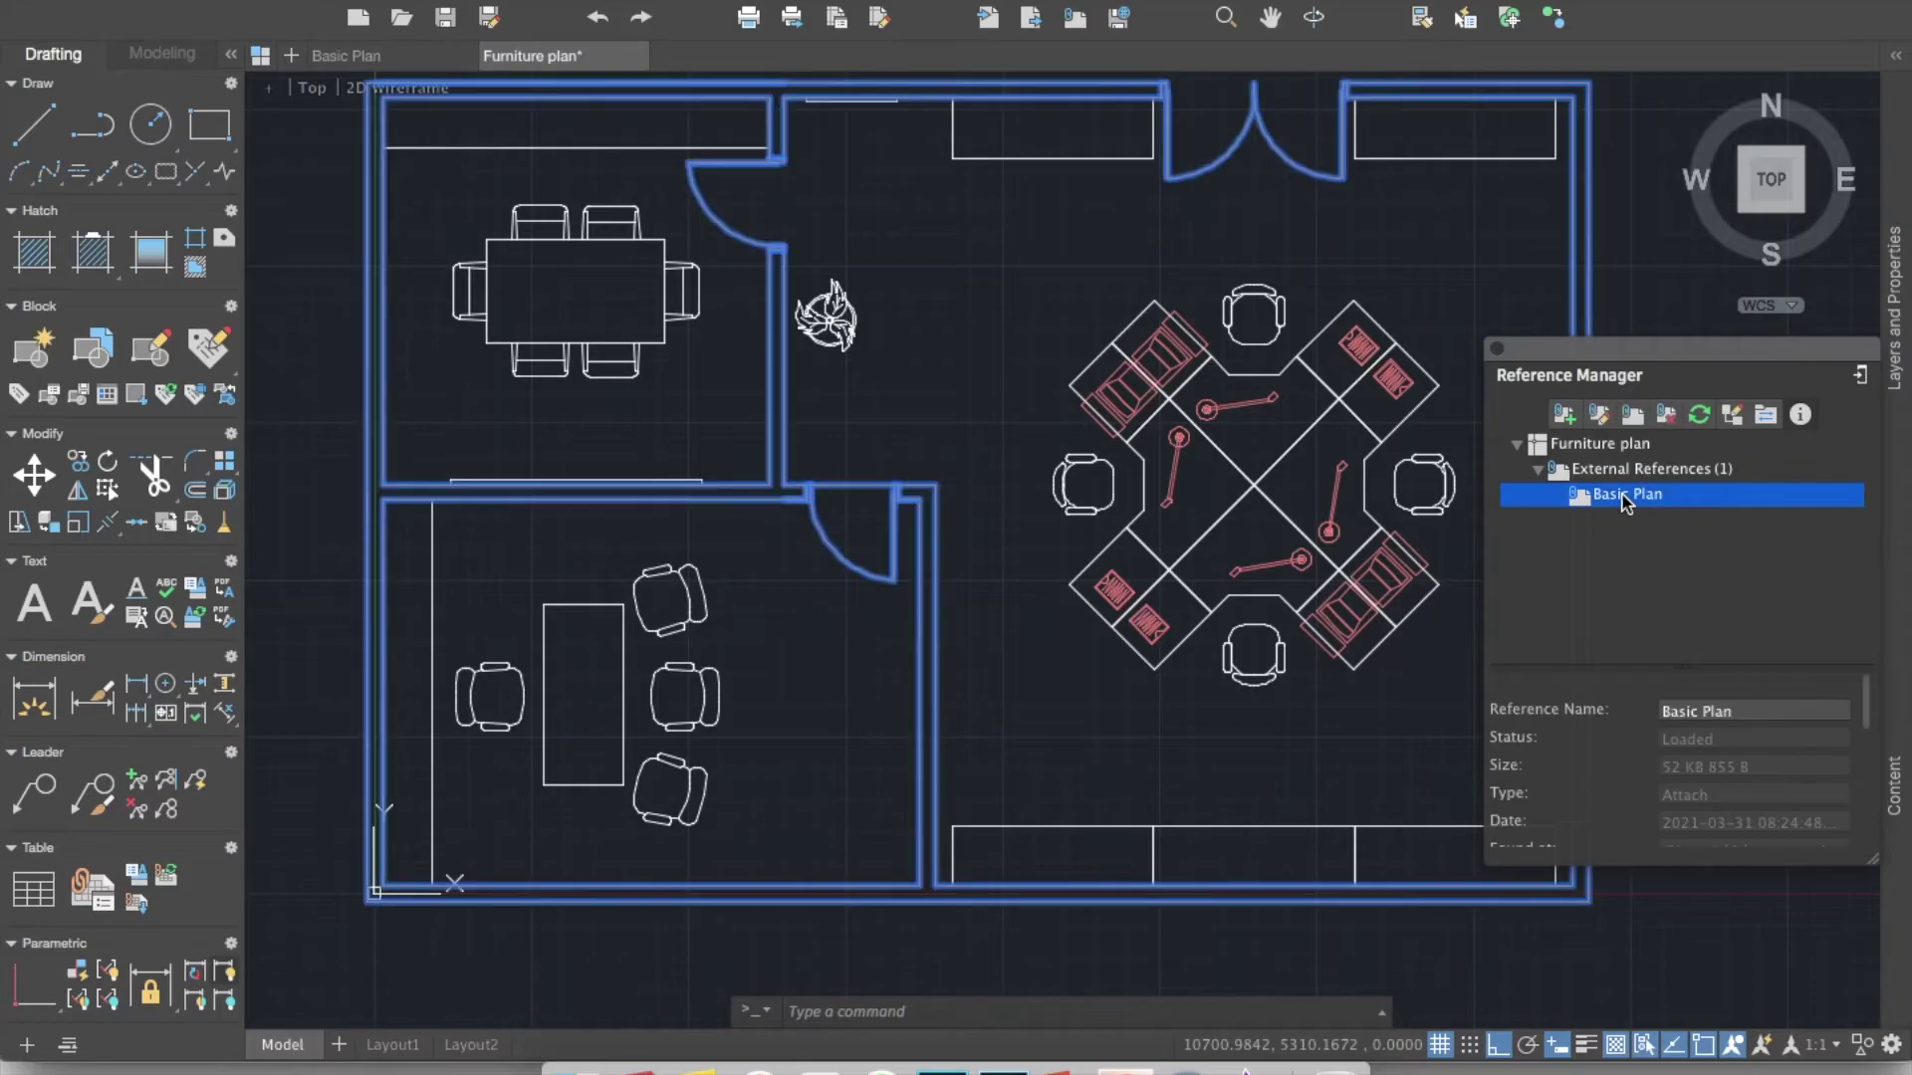
pyautogui.rightClick(1625, 494)
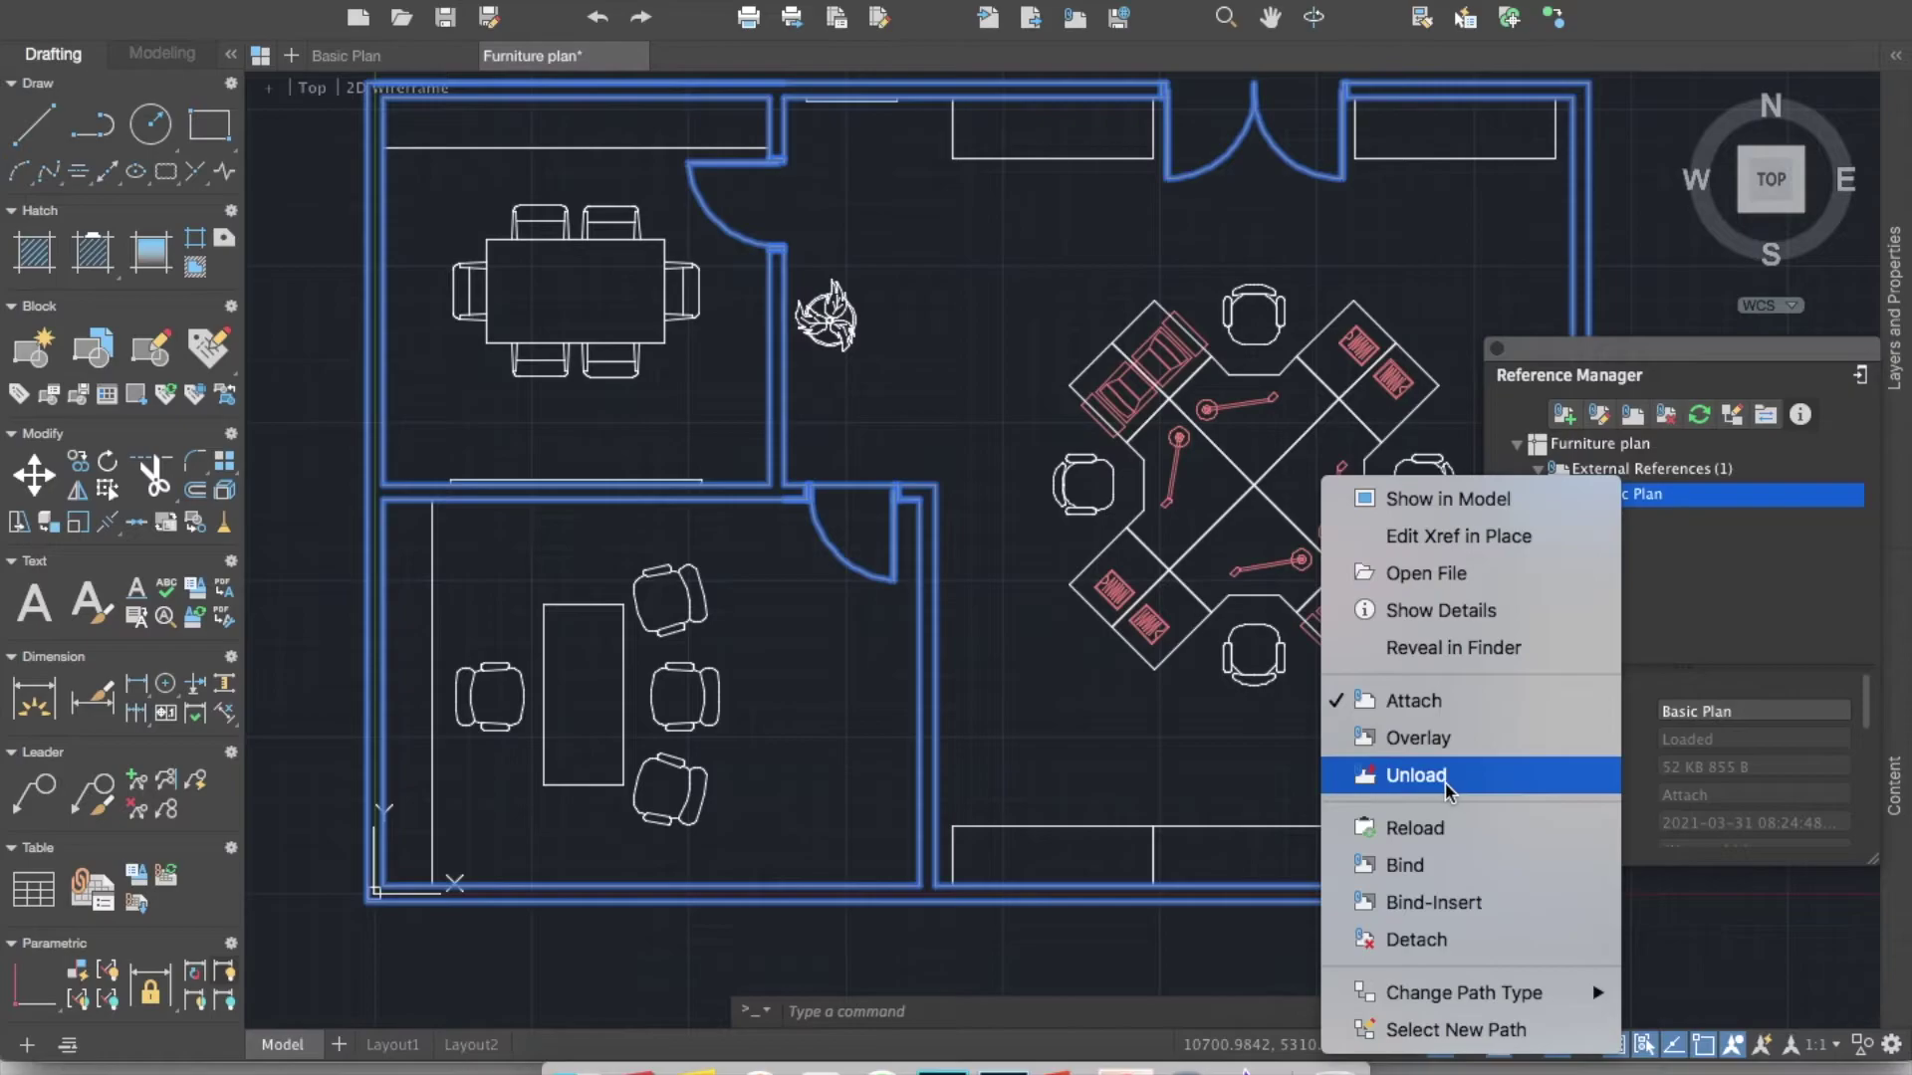
pyautogui.click(1449, 785)
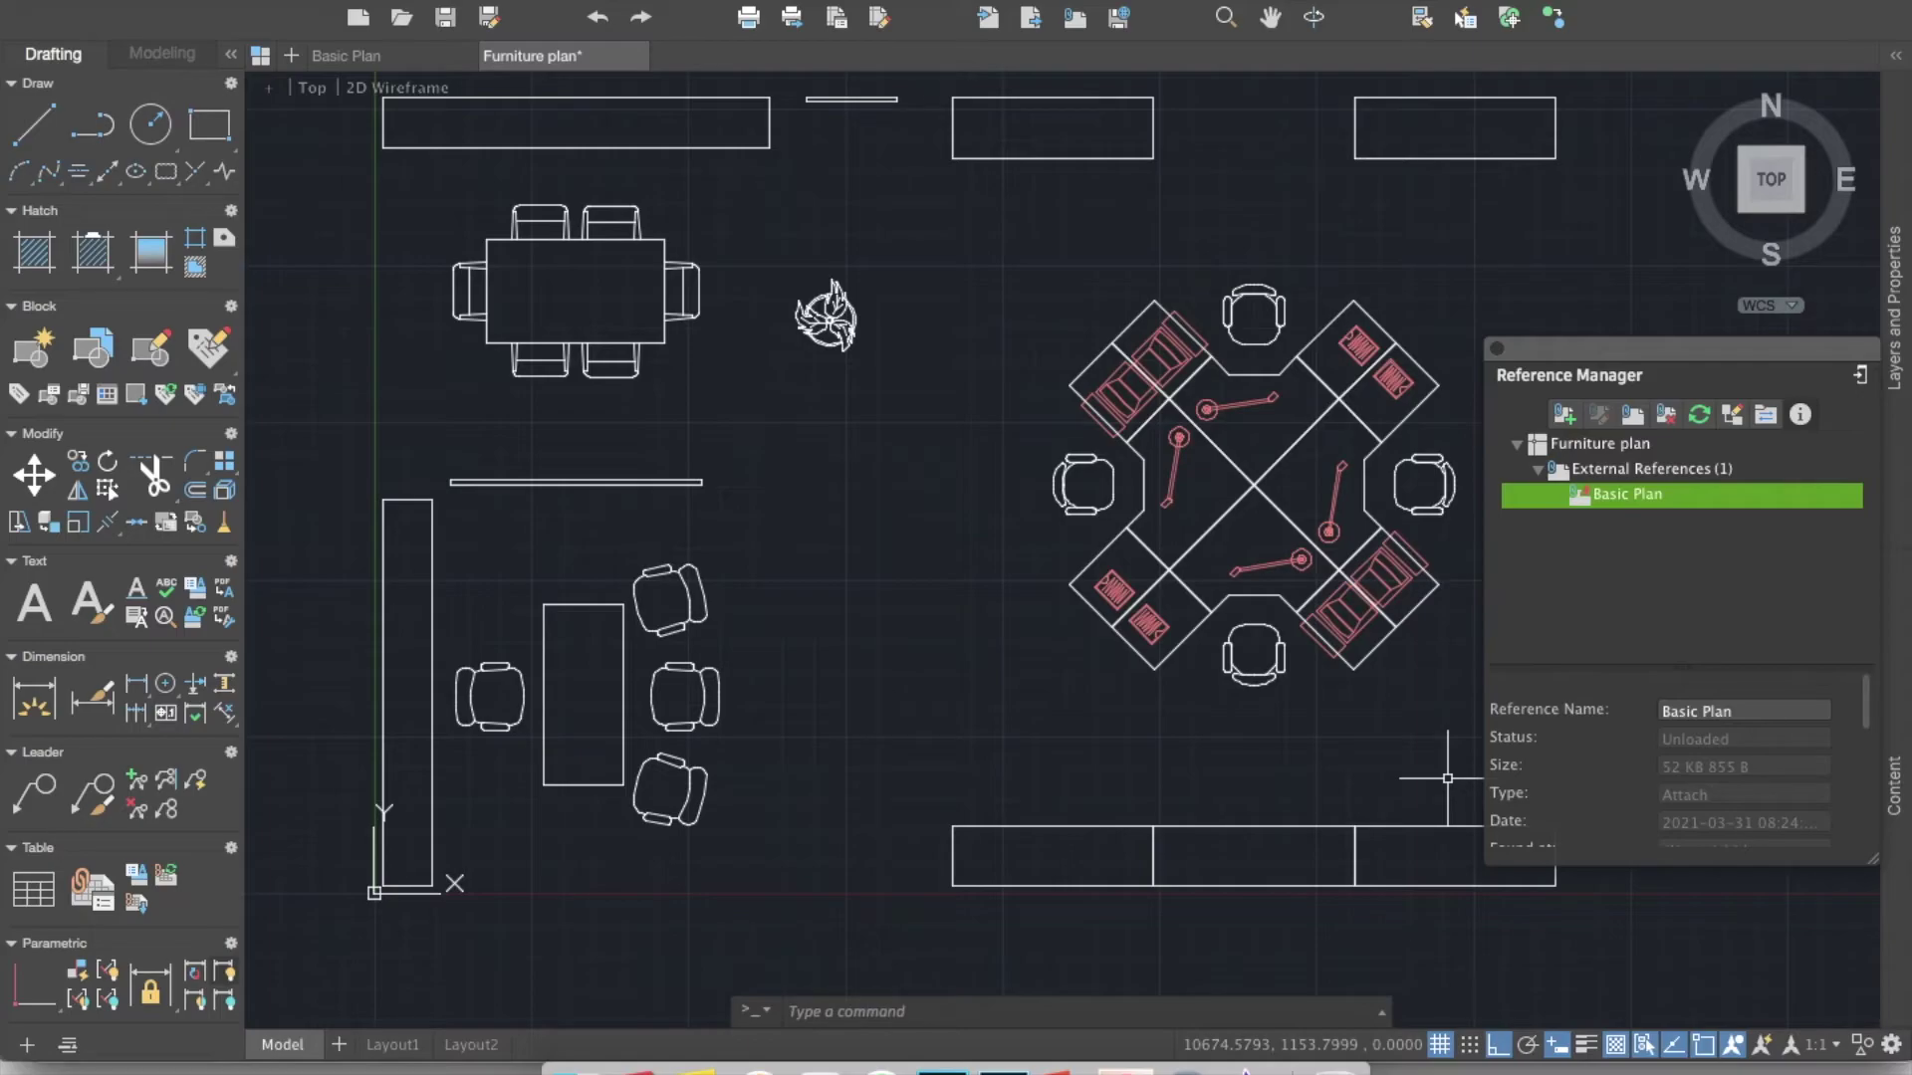
# Reload the Basic Plan reference so its walls reappear
pyautogui.scroll(-5, 1107, 741)
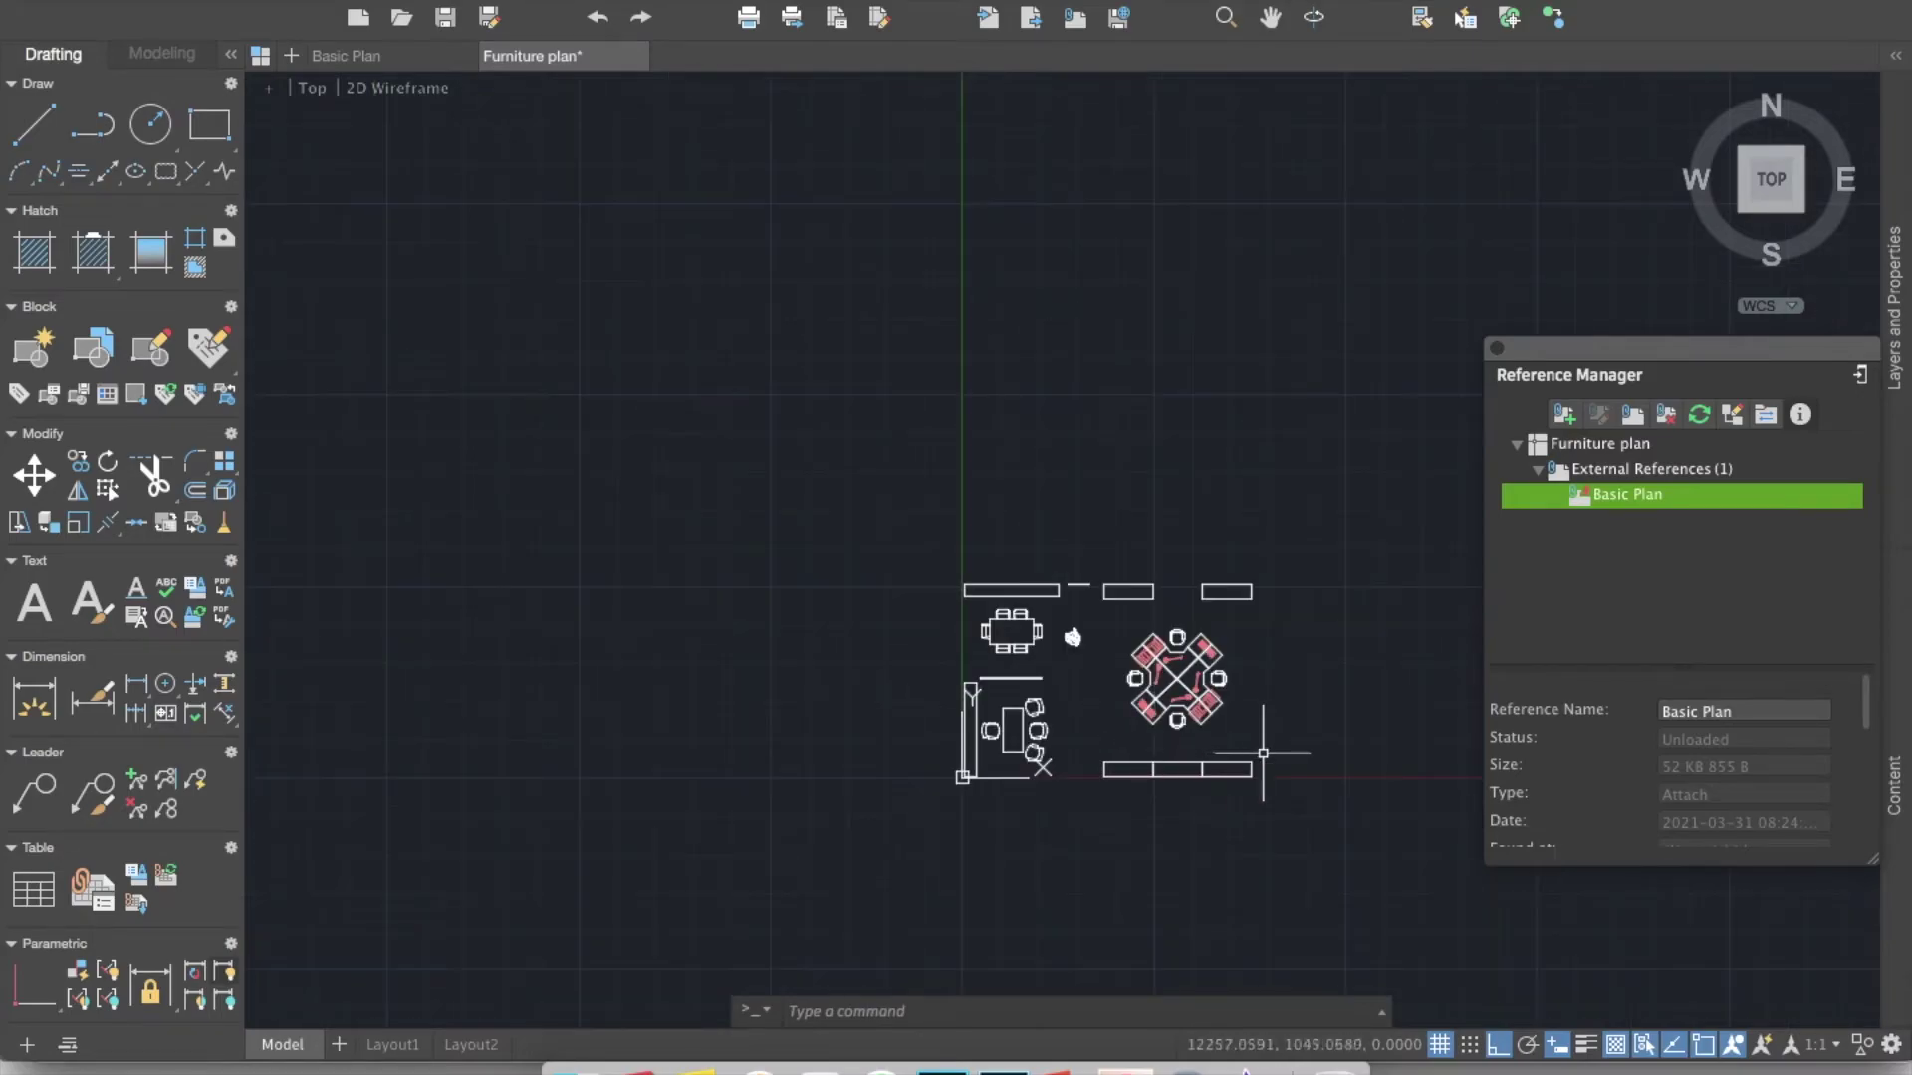
pyautogui.scroll(5, 1257, 754)
pyautogui.click(1675, 495)
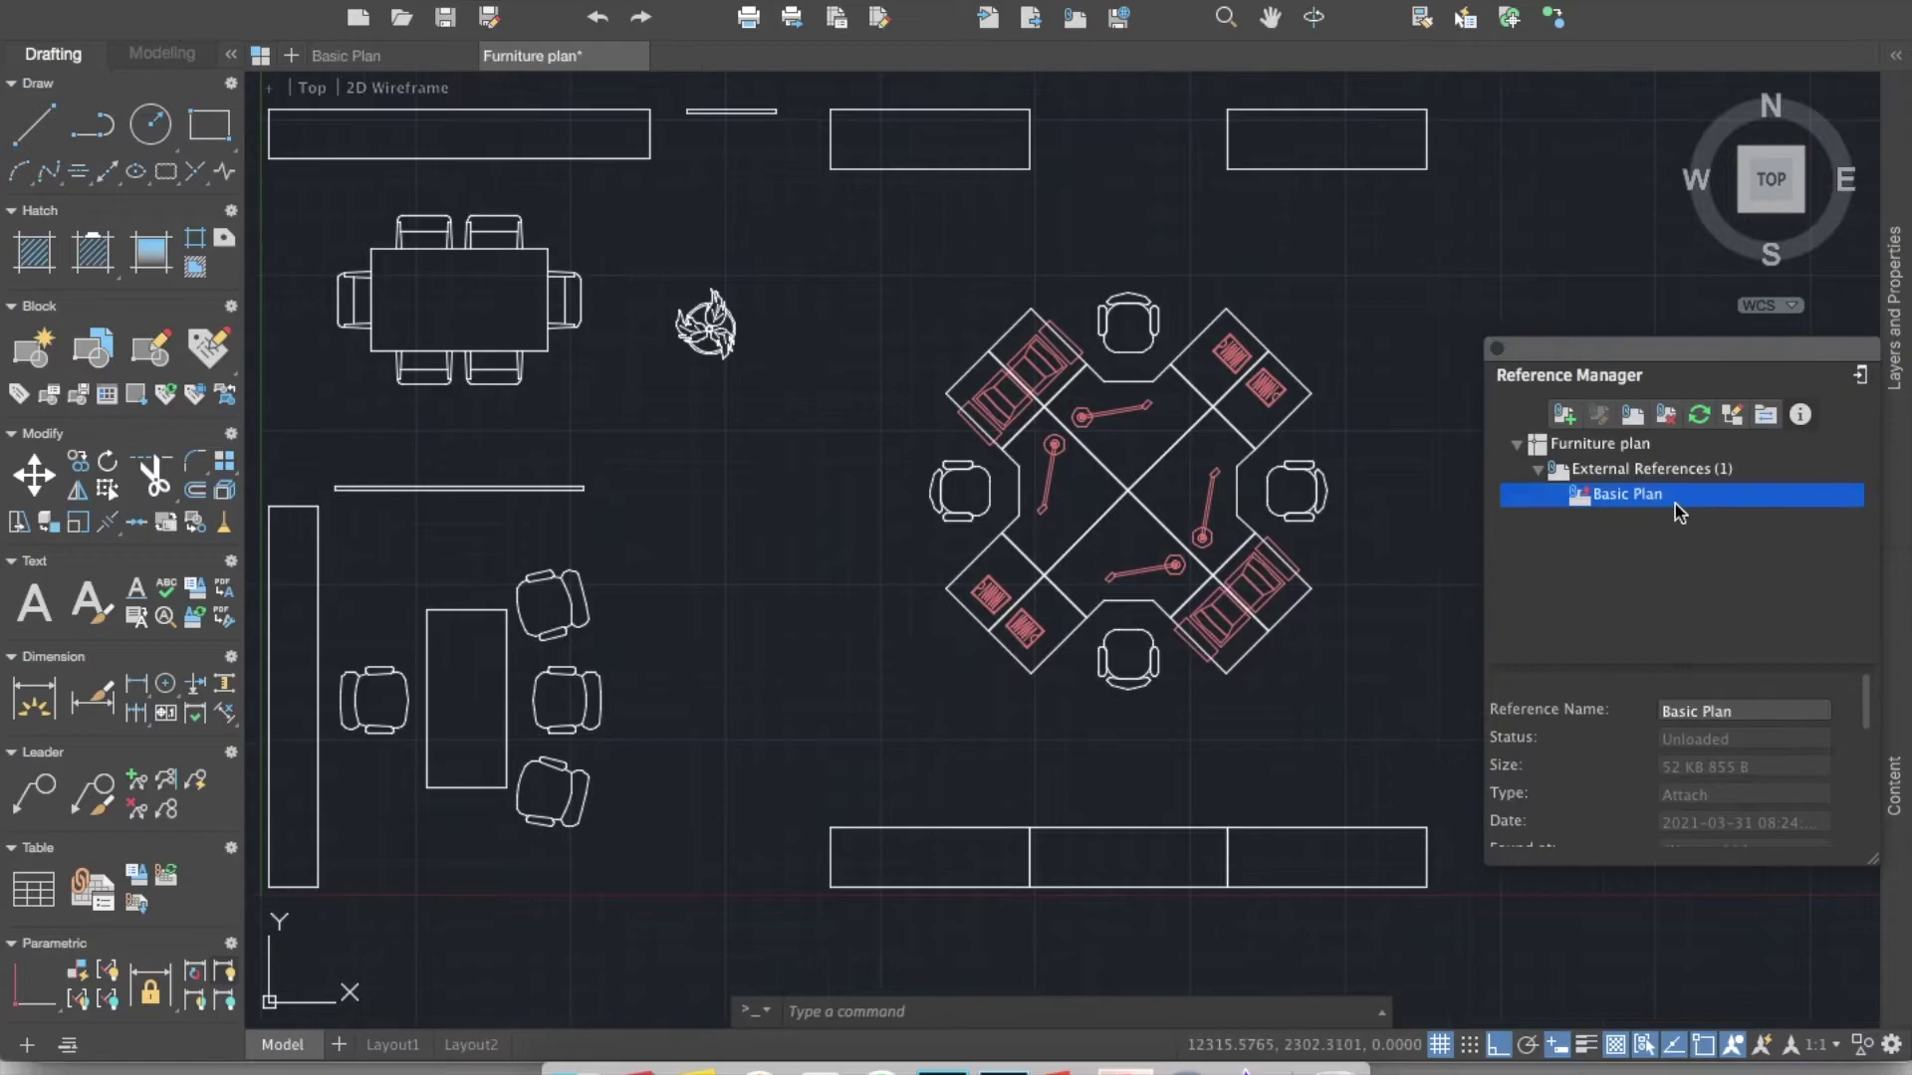
pyautogui.rightClick(1631, 498)
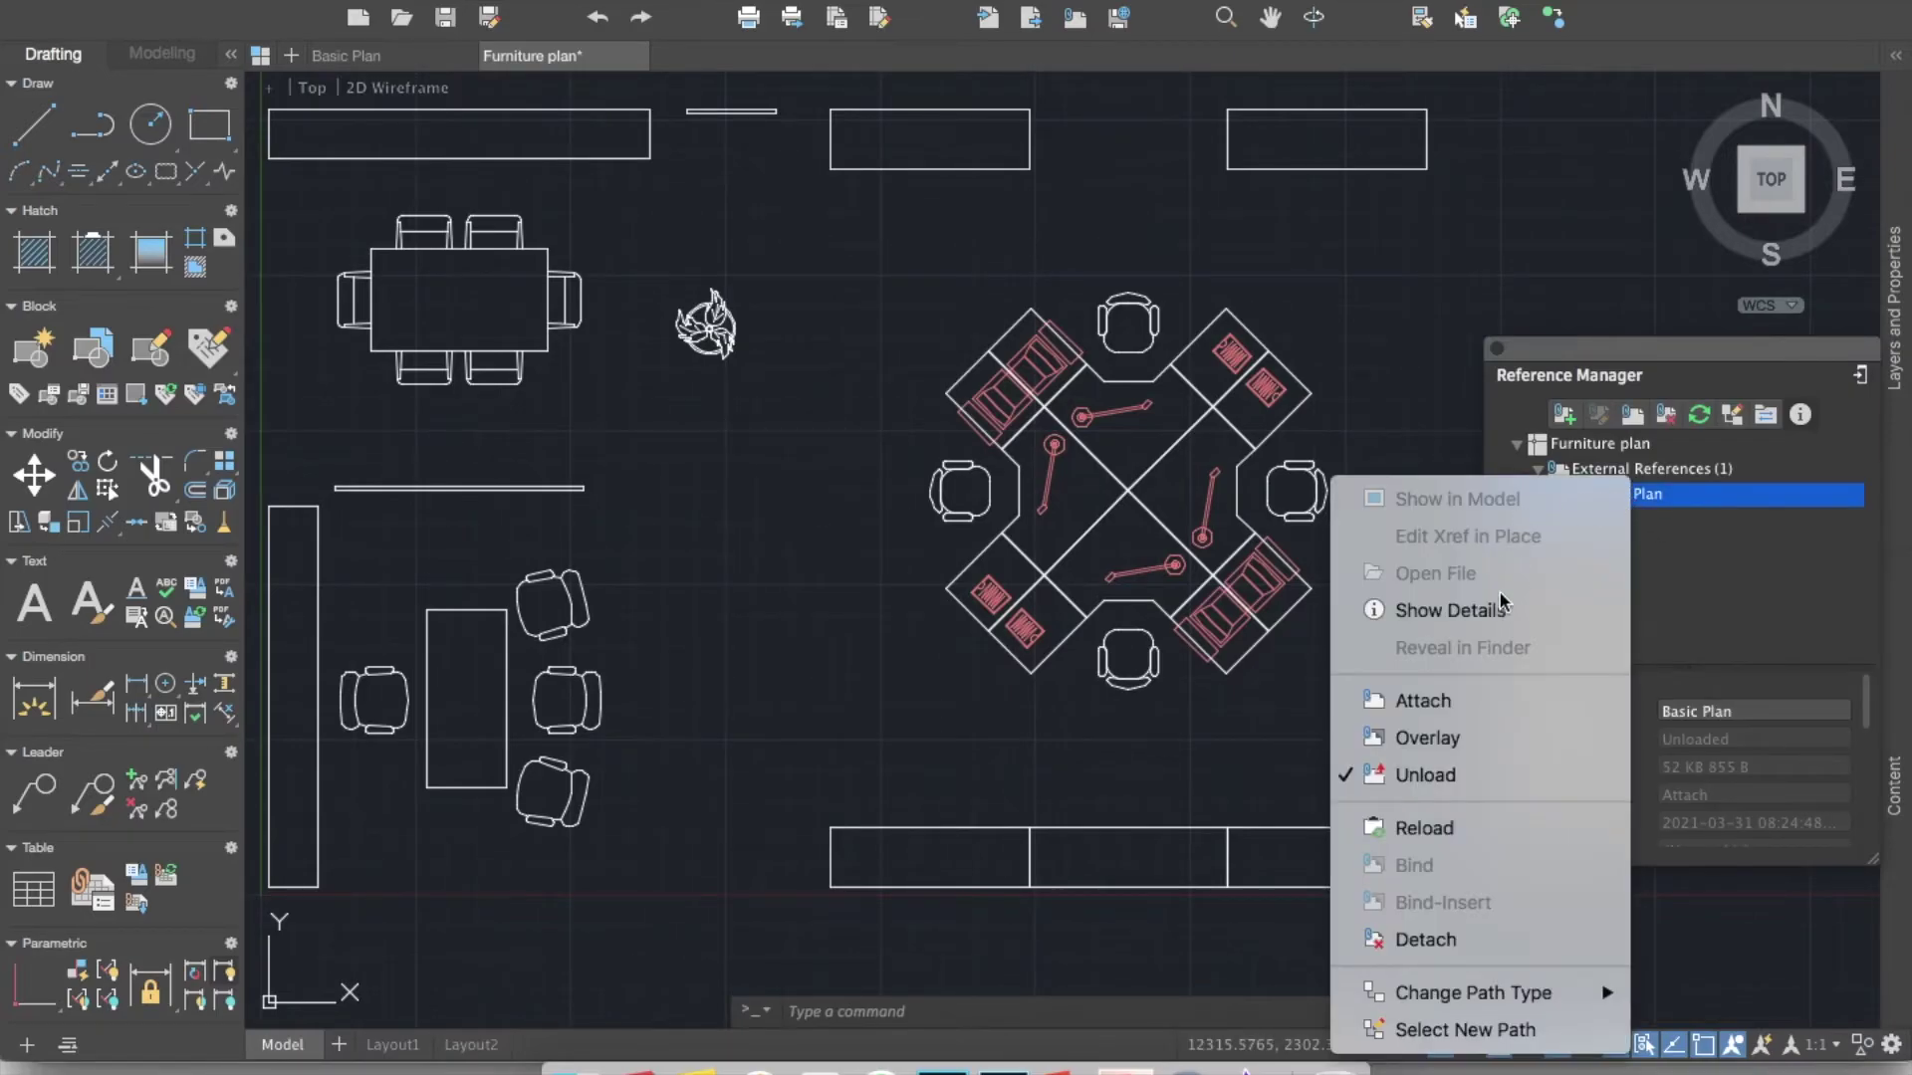
pyautogui.click(1449, 835)
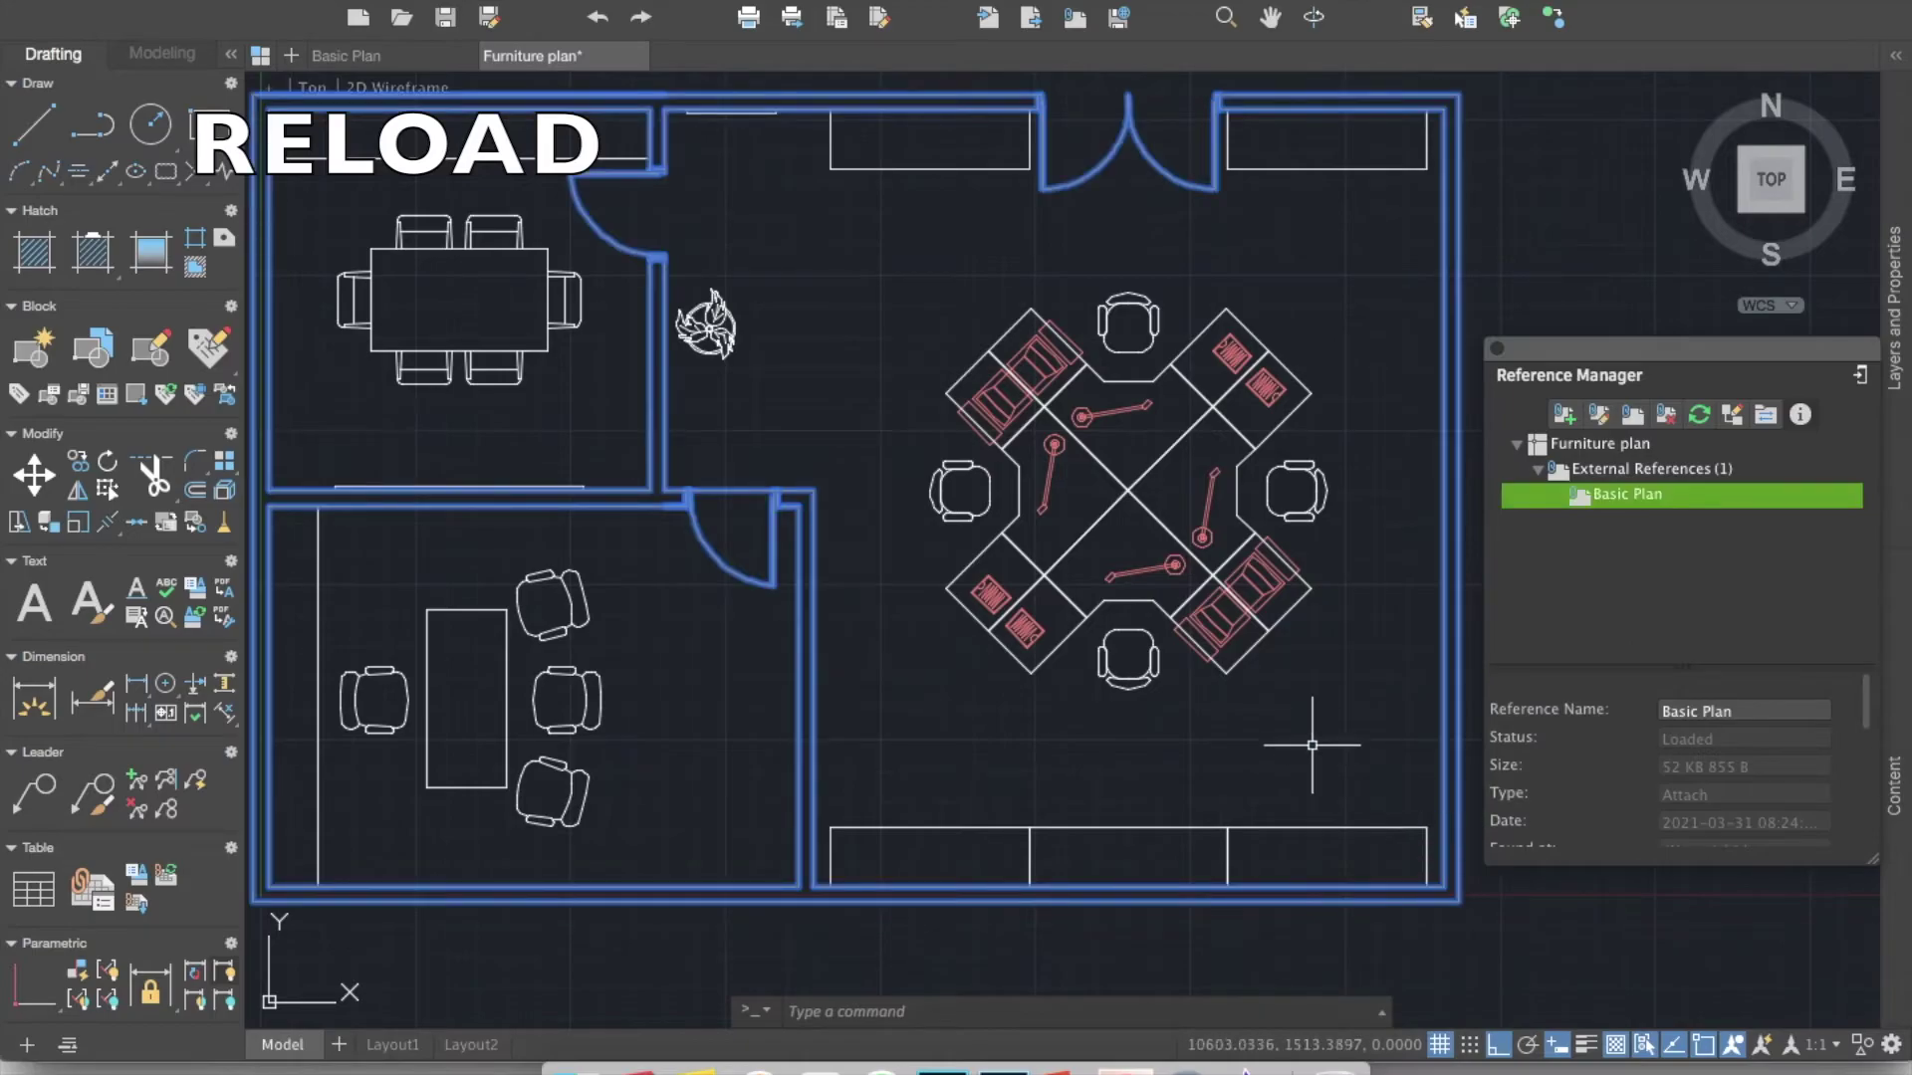
# Detach the Basic Plan reference, confirm with Yes, then re-attach Basic Plan.dwg
pyautogui.rightClick(1669, 494)
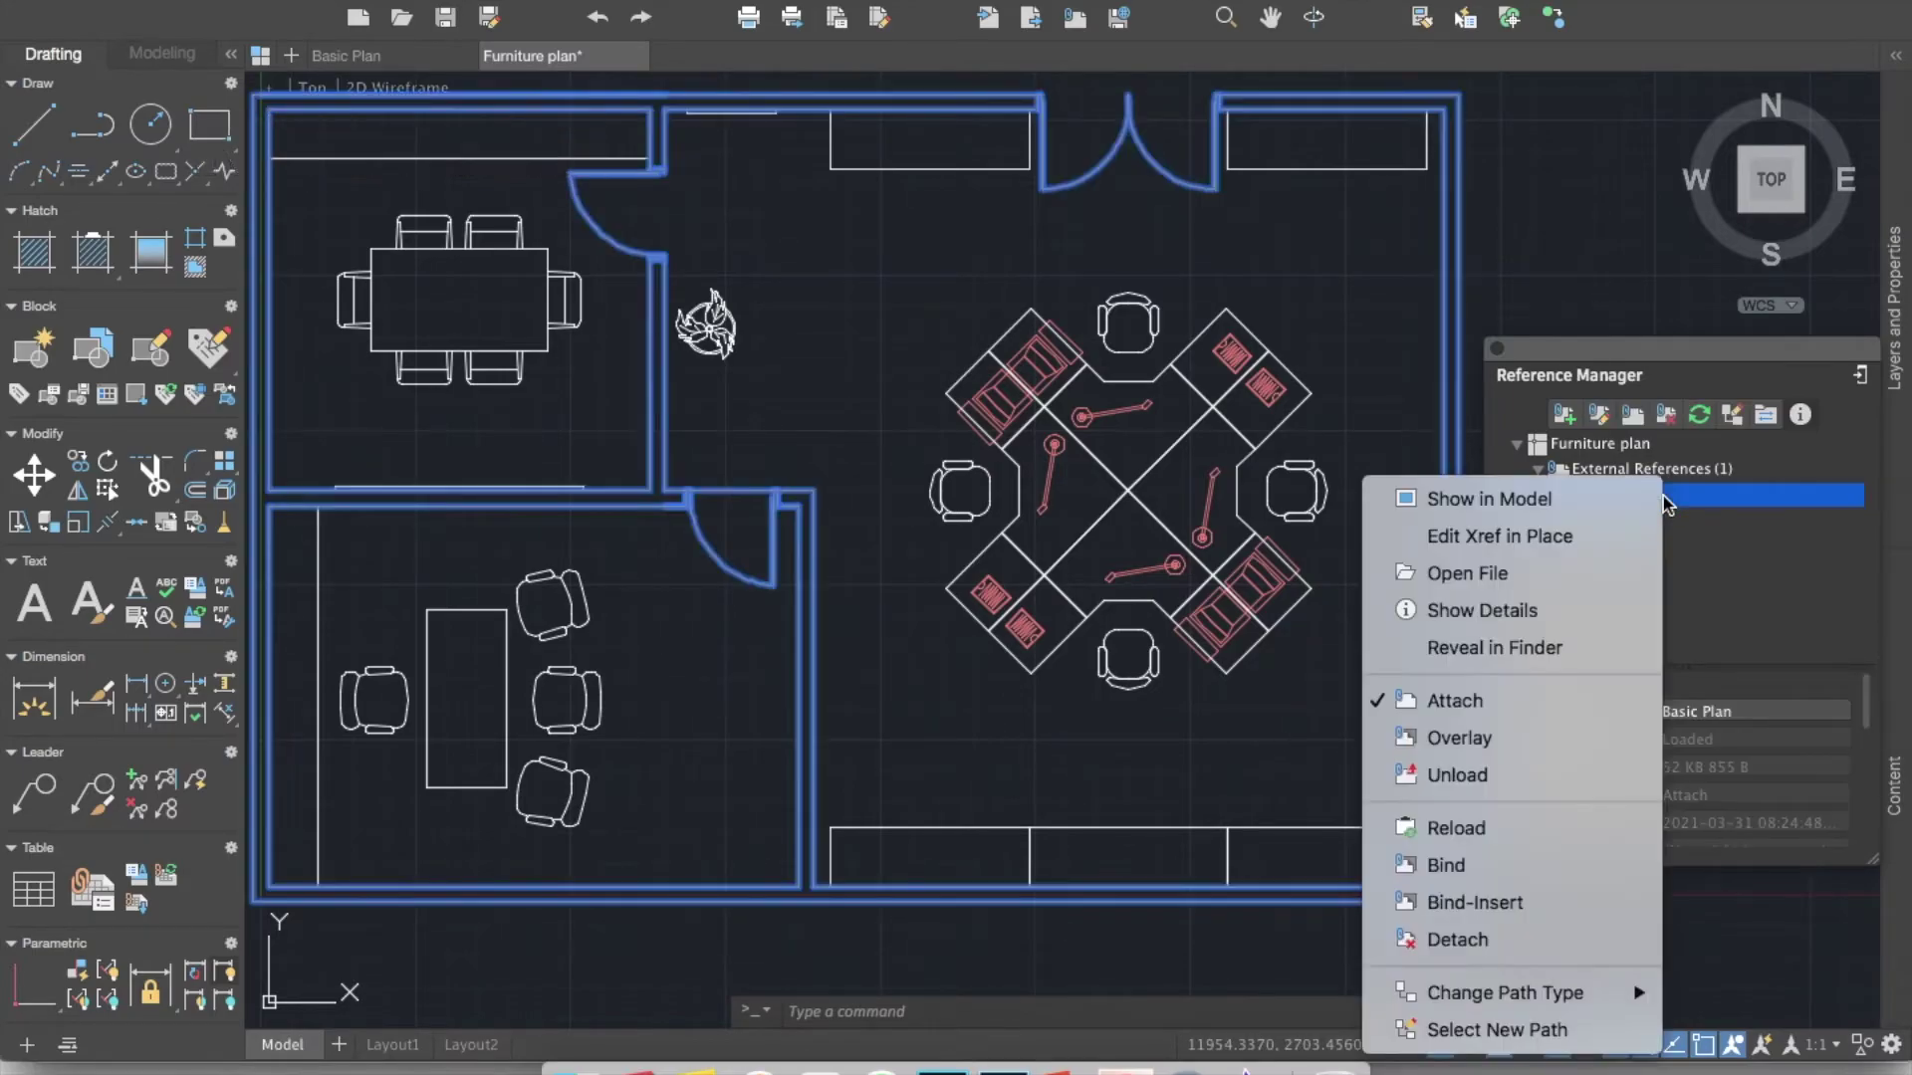
pyautogui.click(1460, 944)
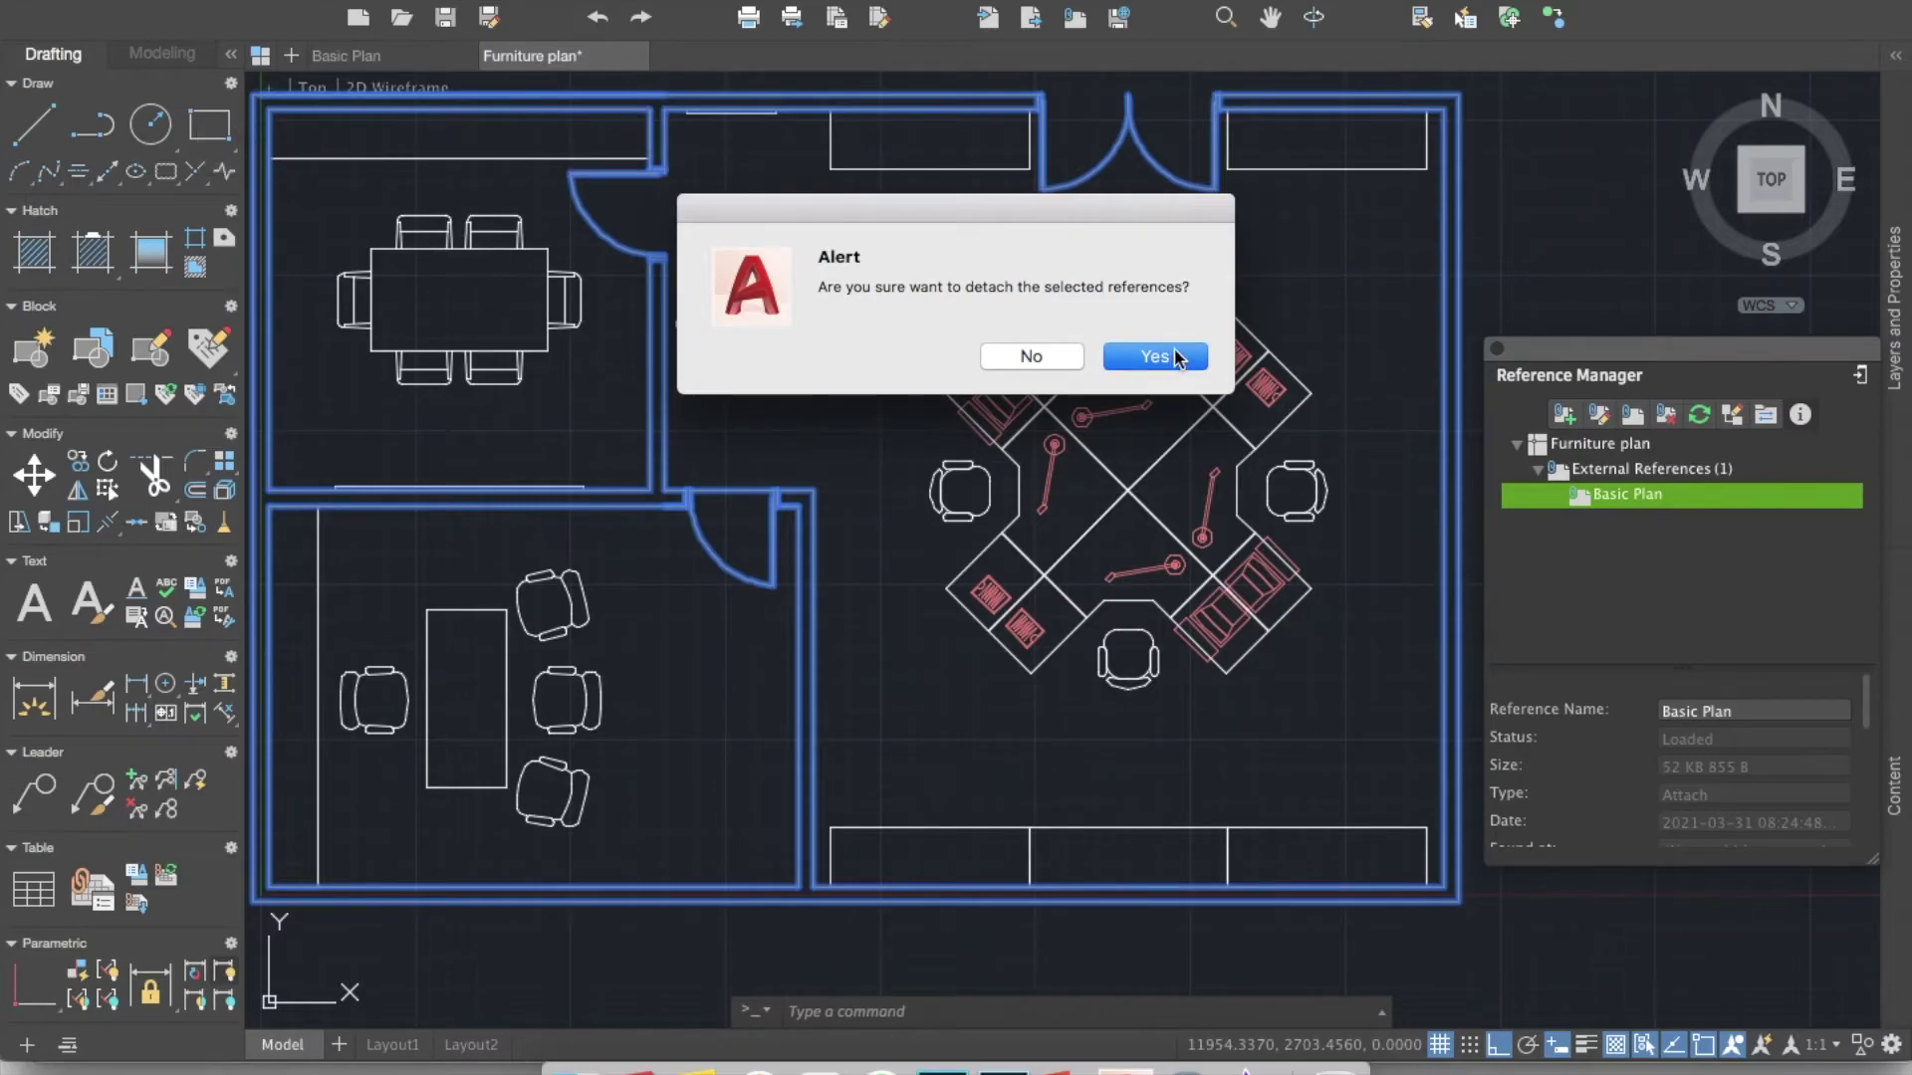
pyautogui.click(1155, 356)
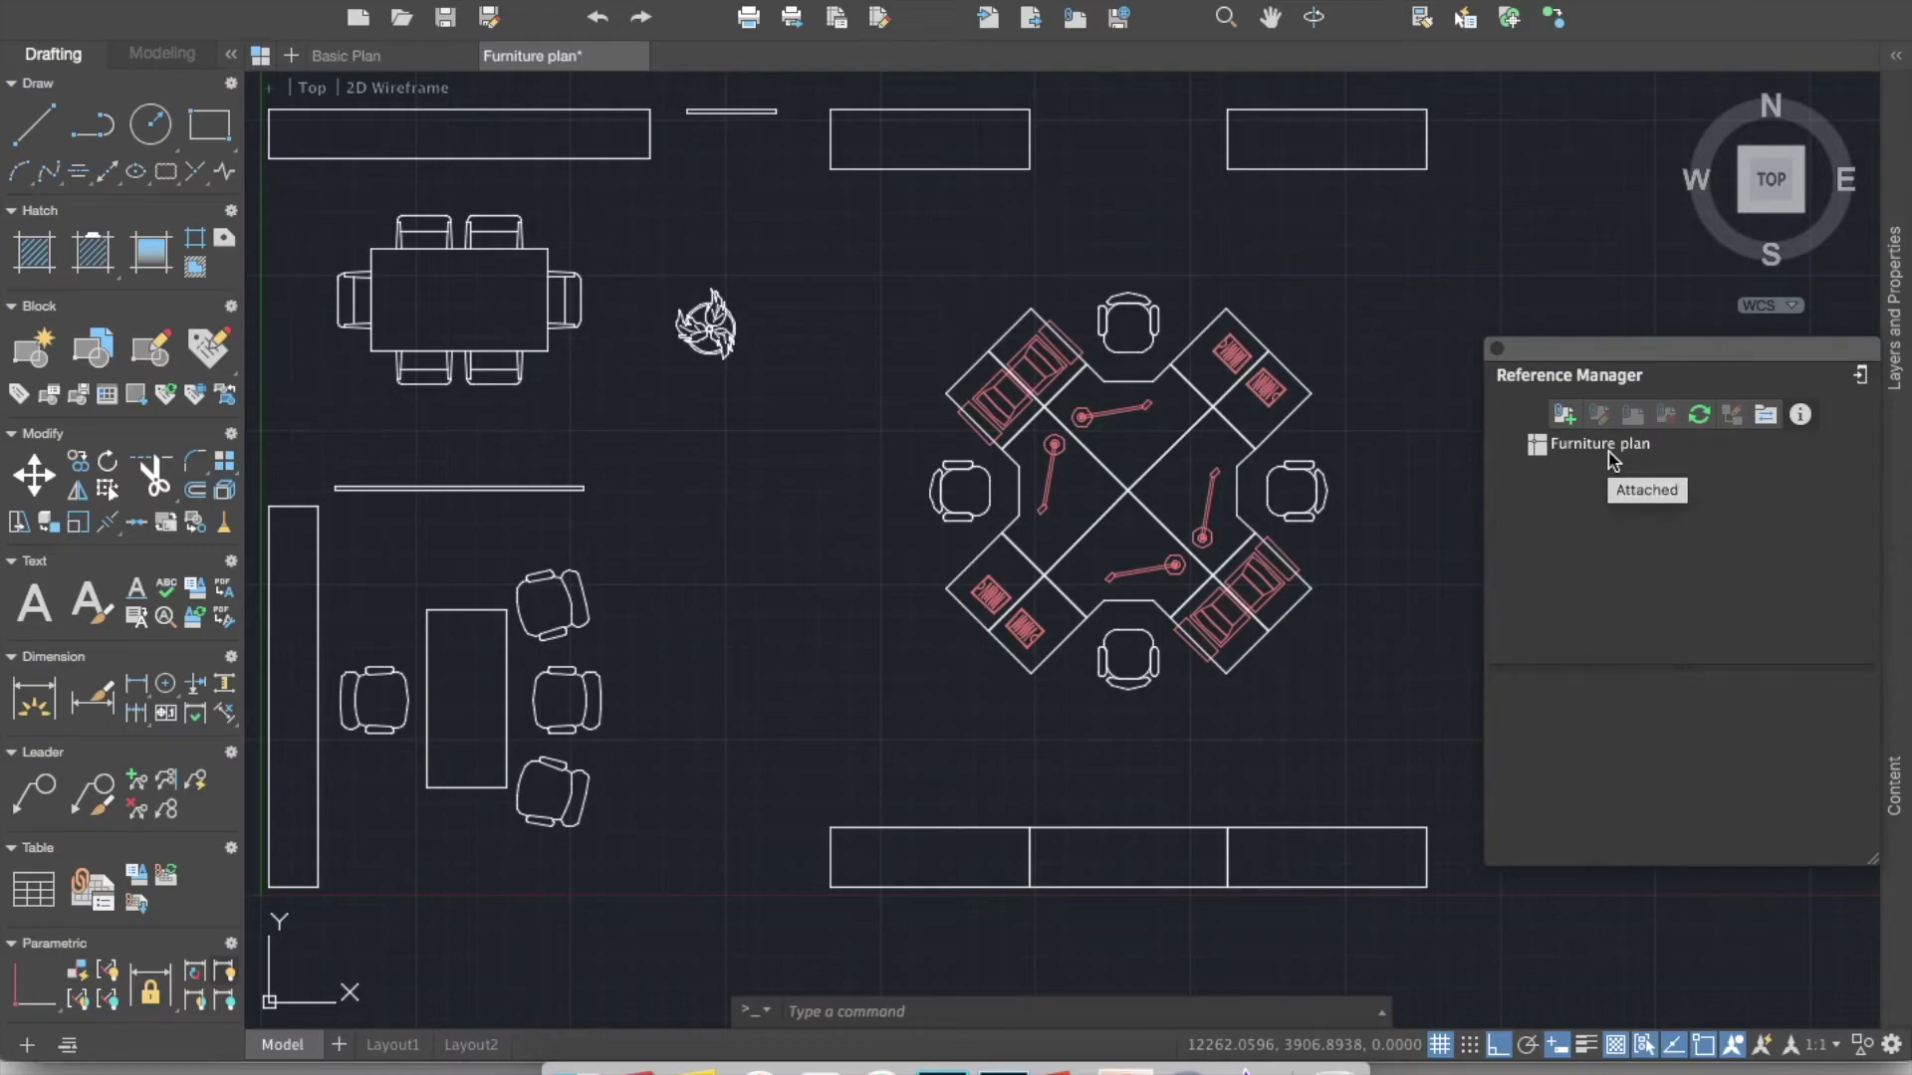
pyautogui.click(1564, 414)
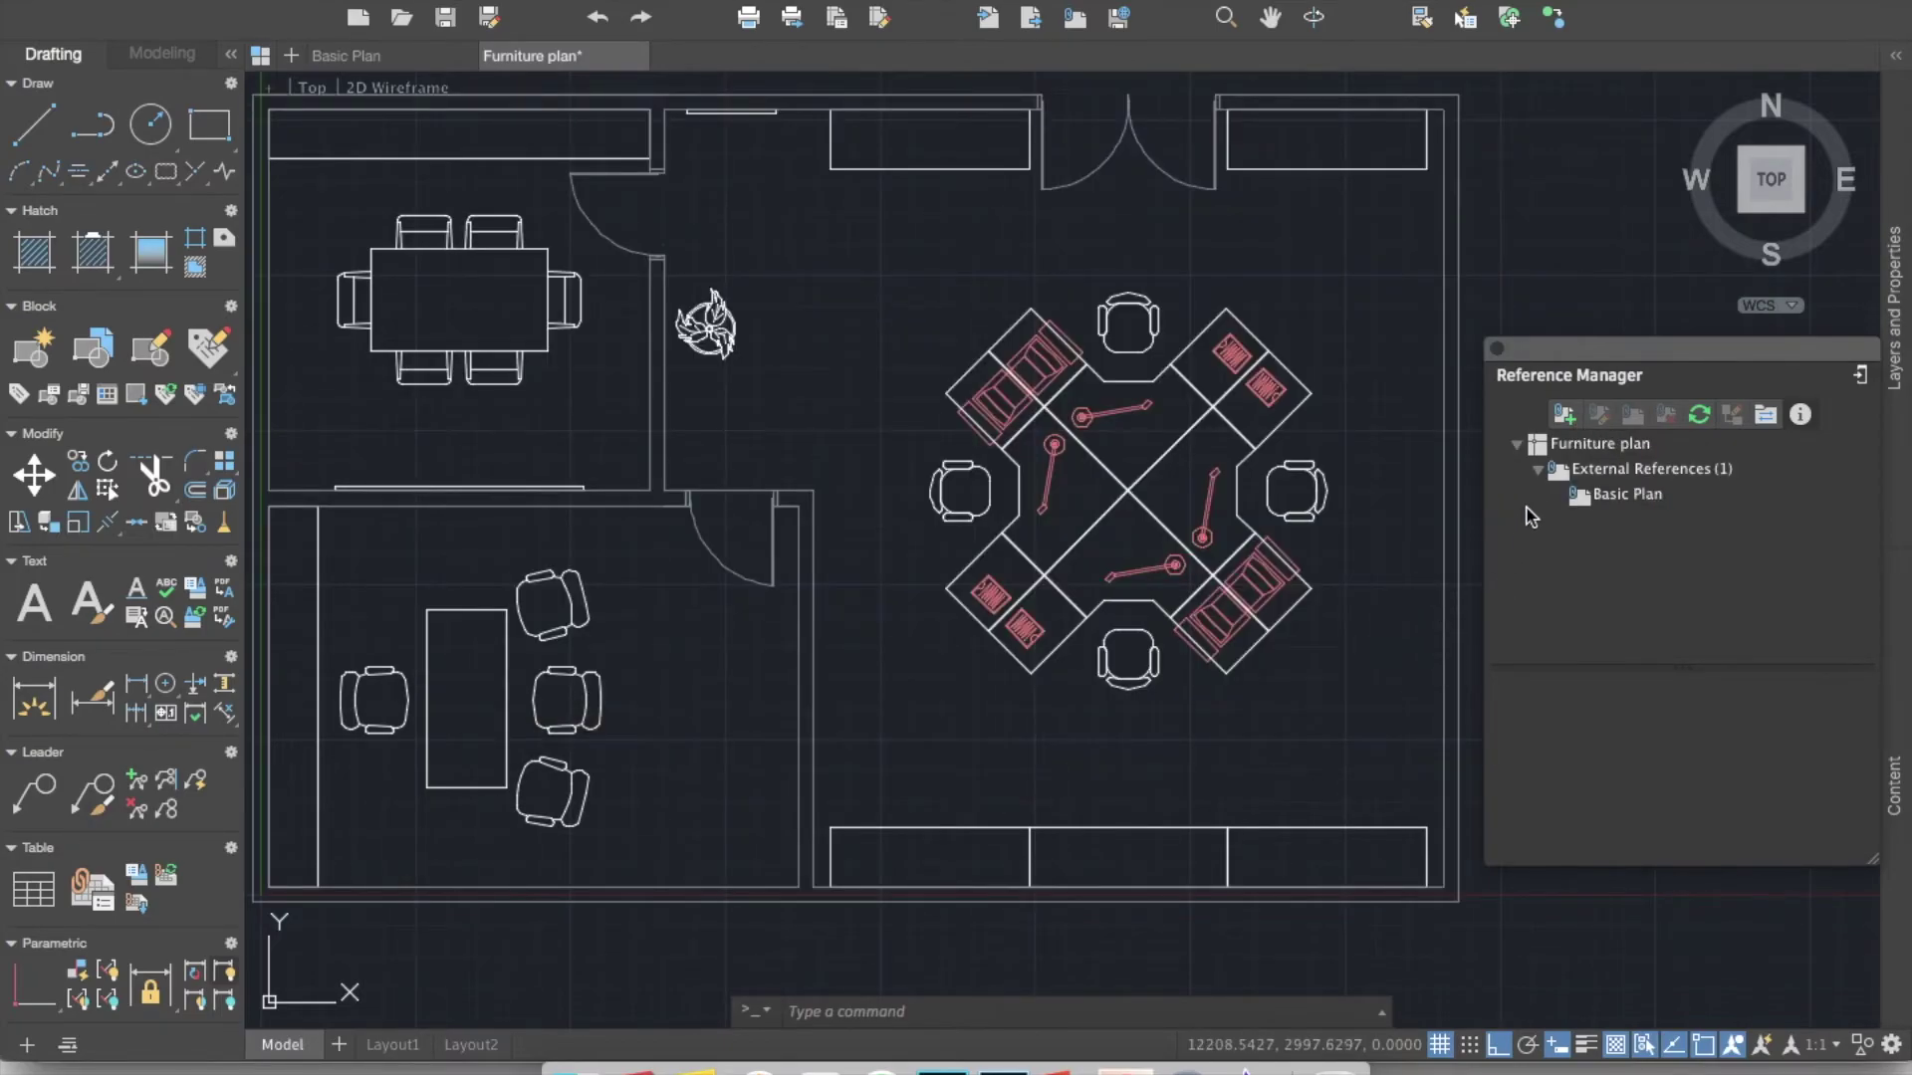
# Bind the Basic Plan reference into Furniture plan and window-select the bound walls
pyautogui.rightClick(1613, 498)
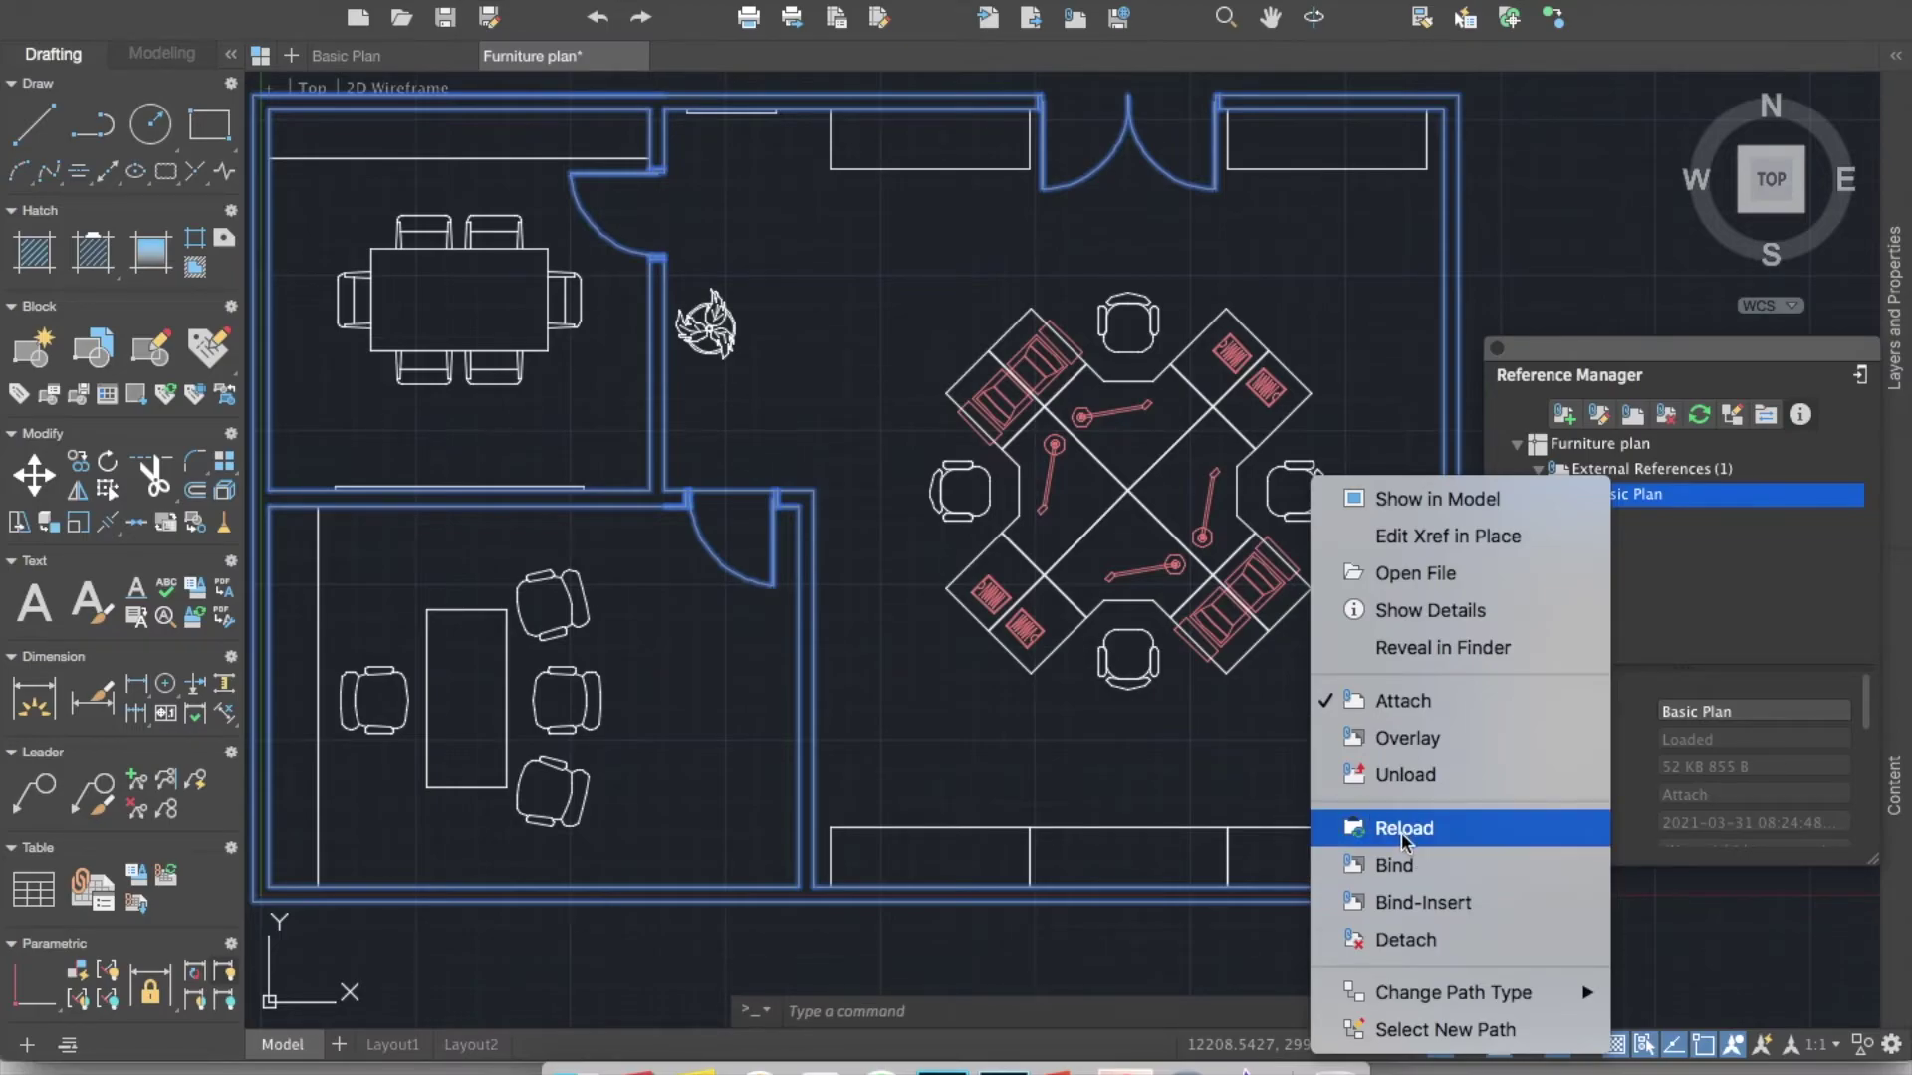
pyautogui.click(1416, 870)
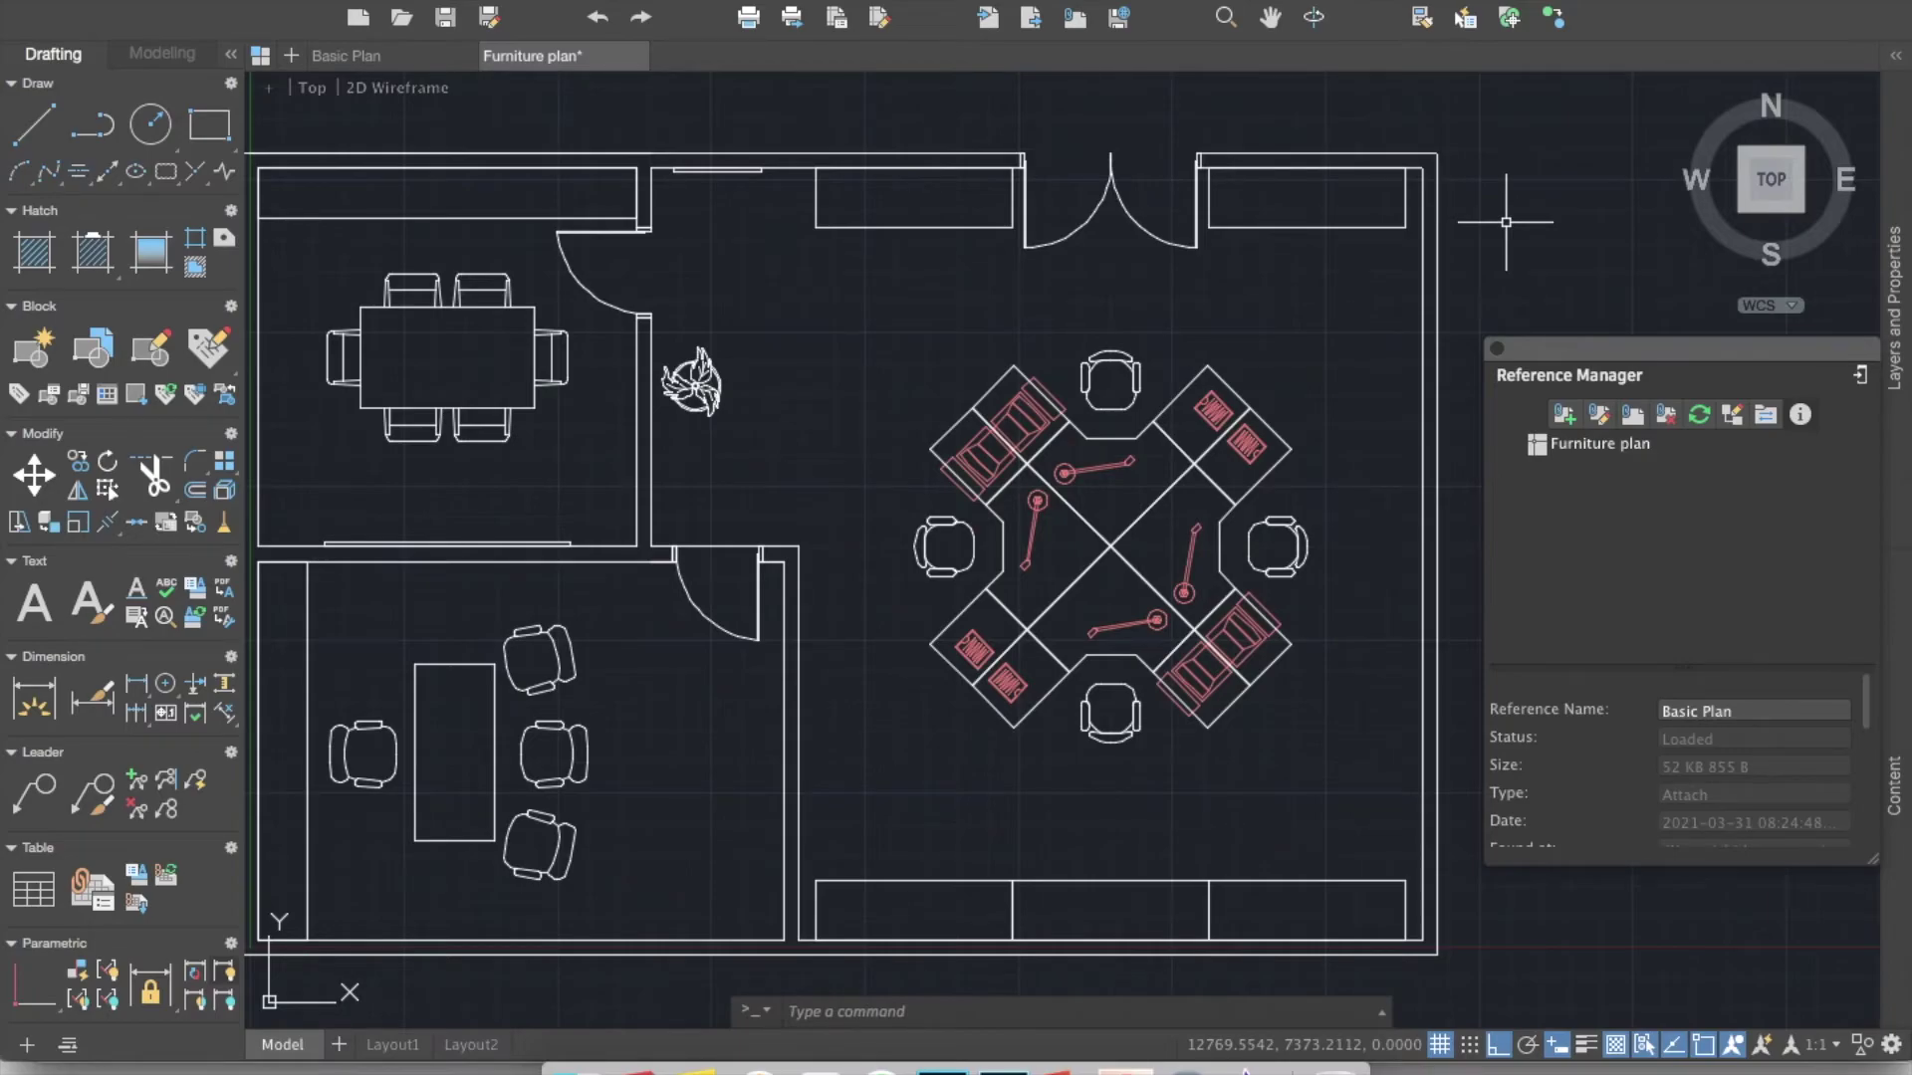
pyautogui.click(1505, 222)
pyautogui.click(1394, 316)
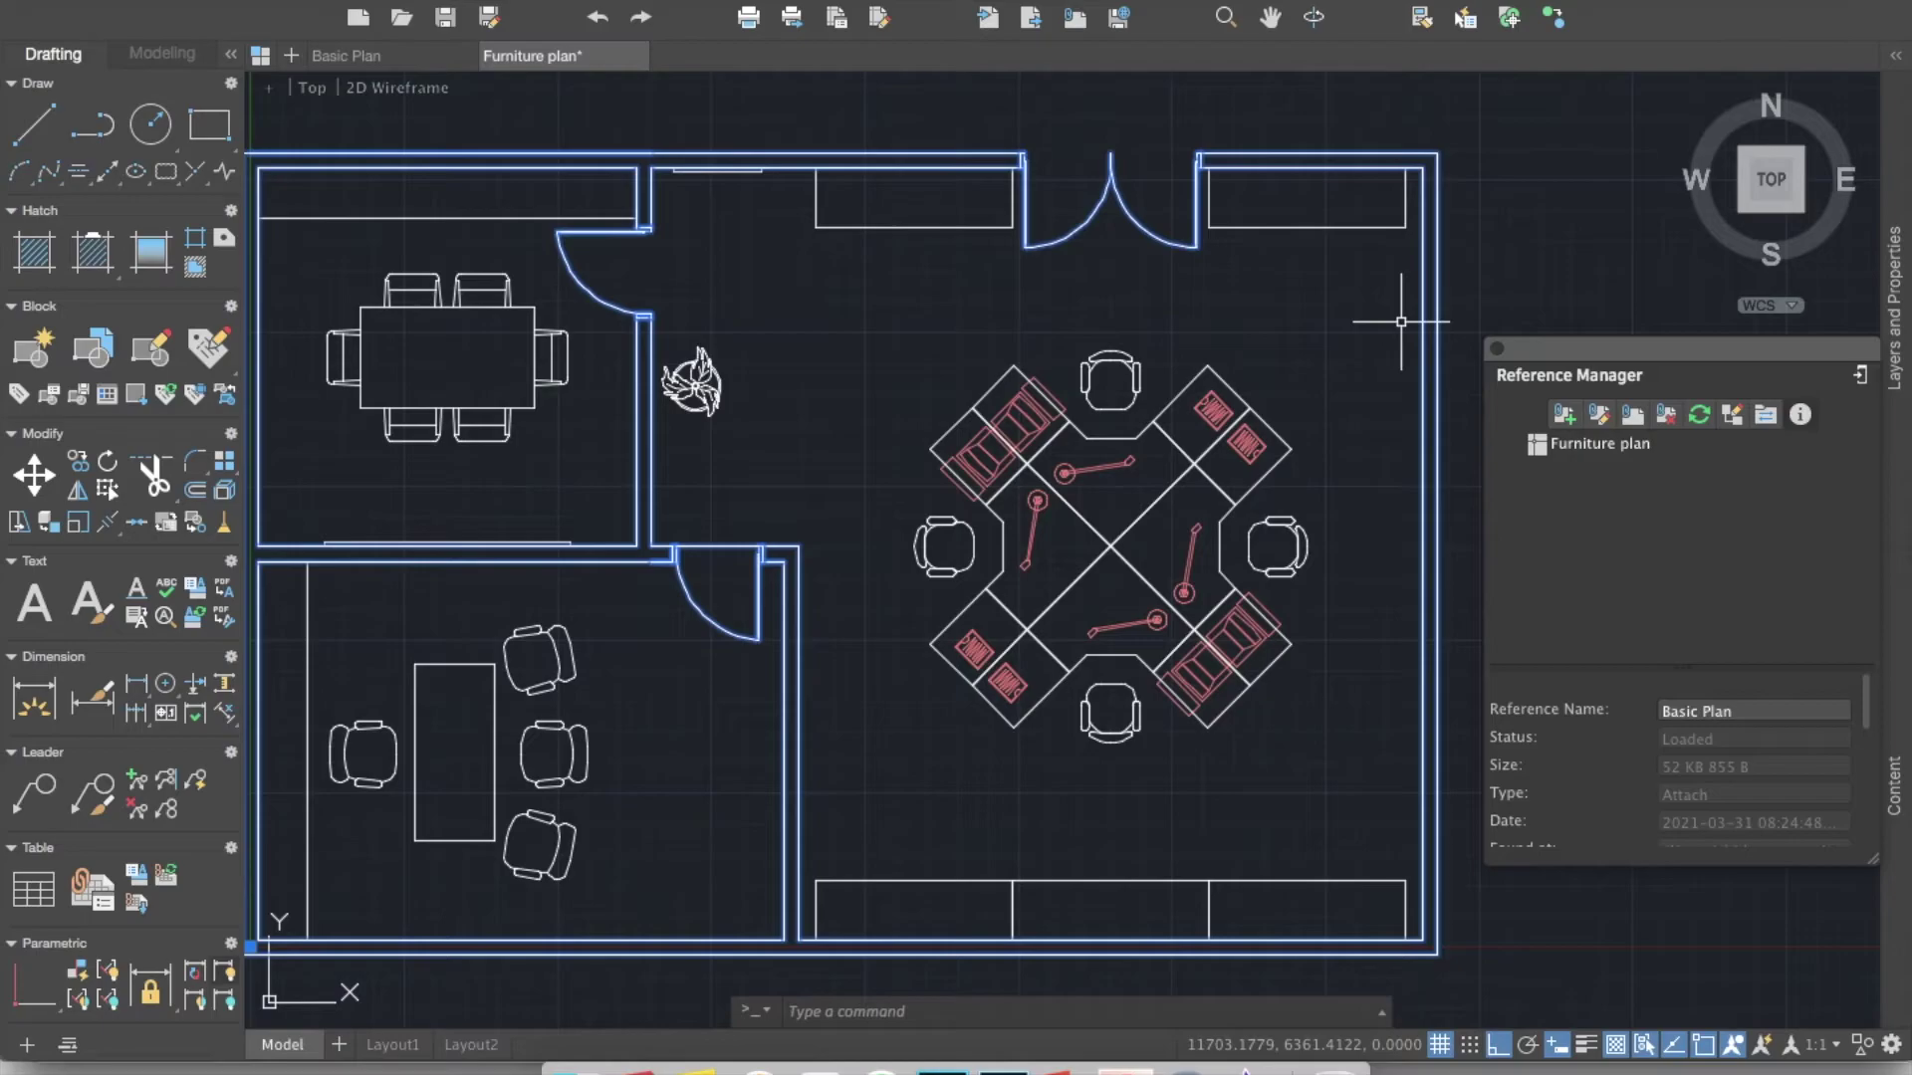
pyautogui.moveTo(1401, 322); pyautogui.dragTo(1430, 290, button='middle')
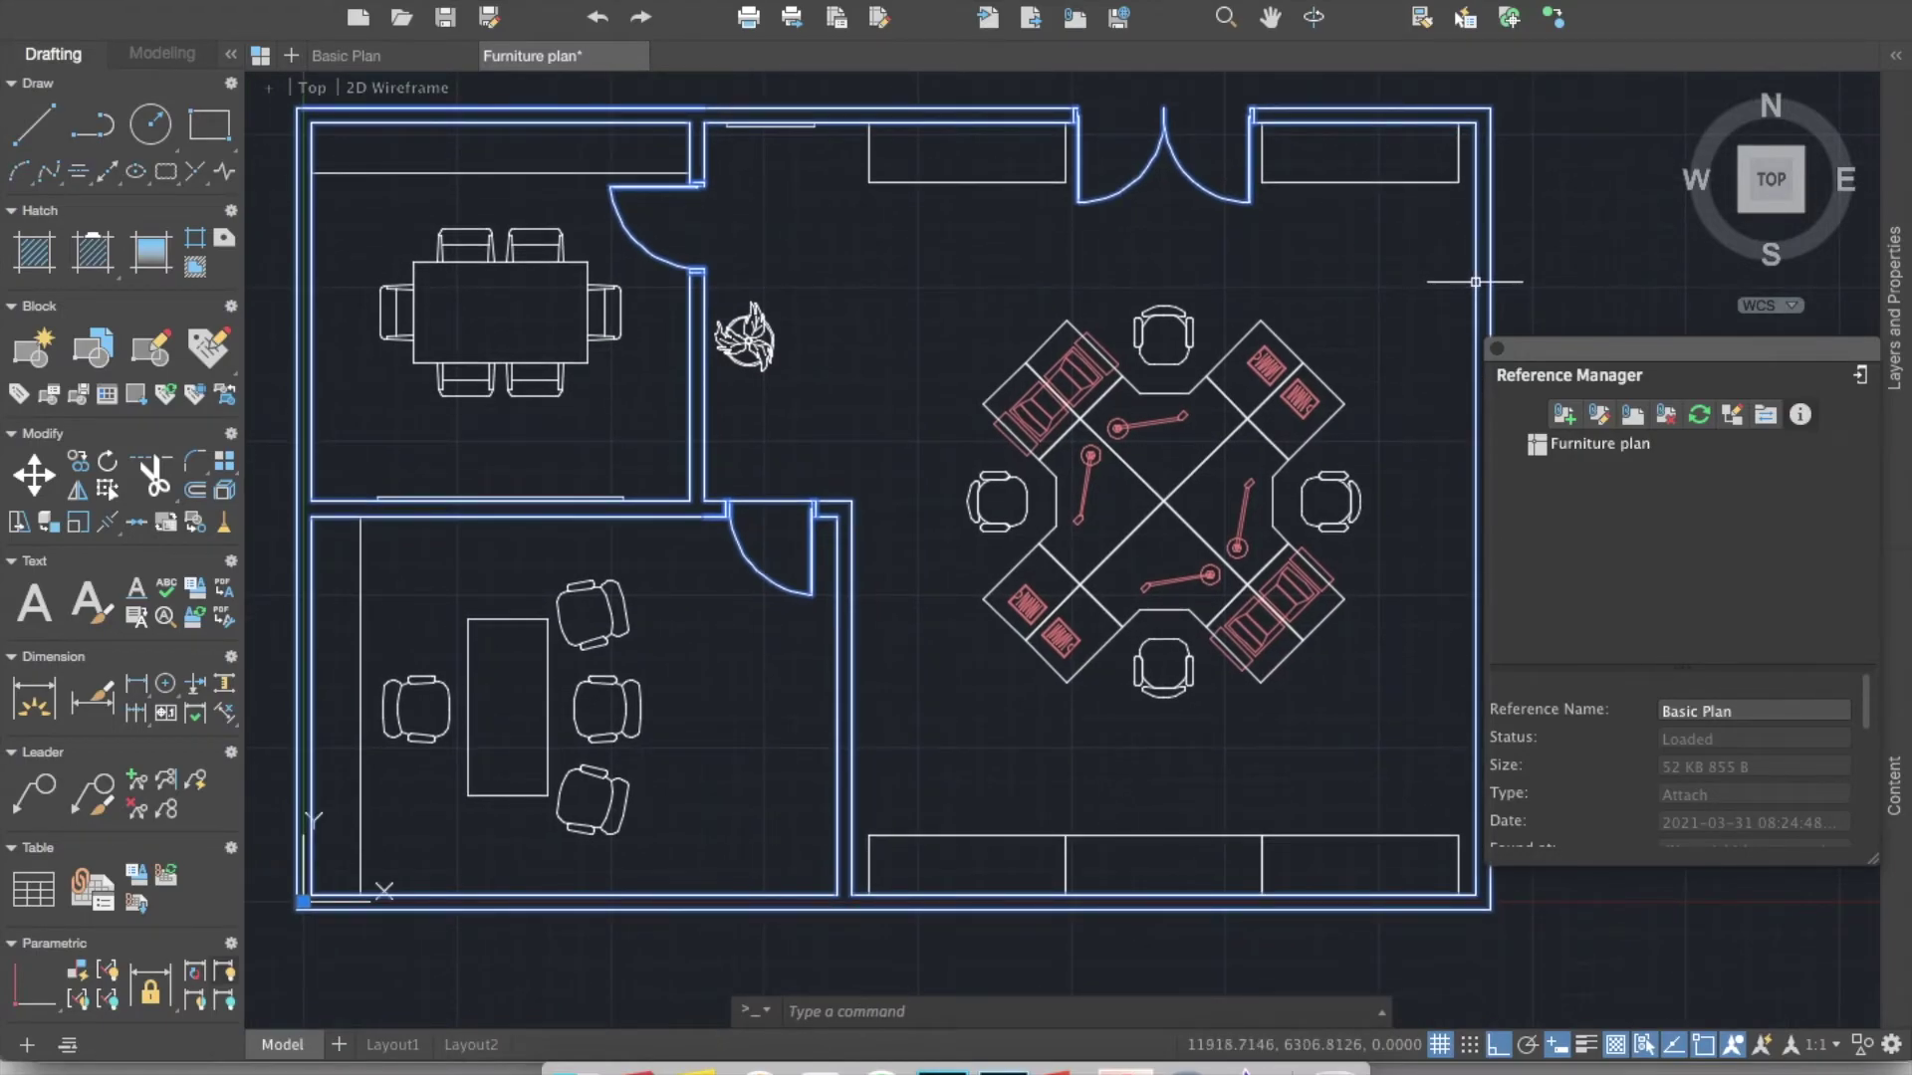
# Explode the selected bound walls into separate lines
pyautogui.write('expo')
pyautogui.press('BackSpace')
pyautogui.press('BackSpace')
pyautogui.write('ternal')
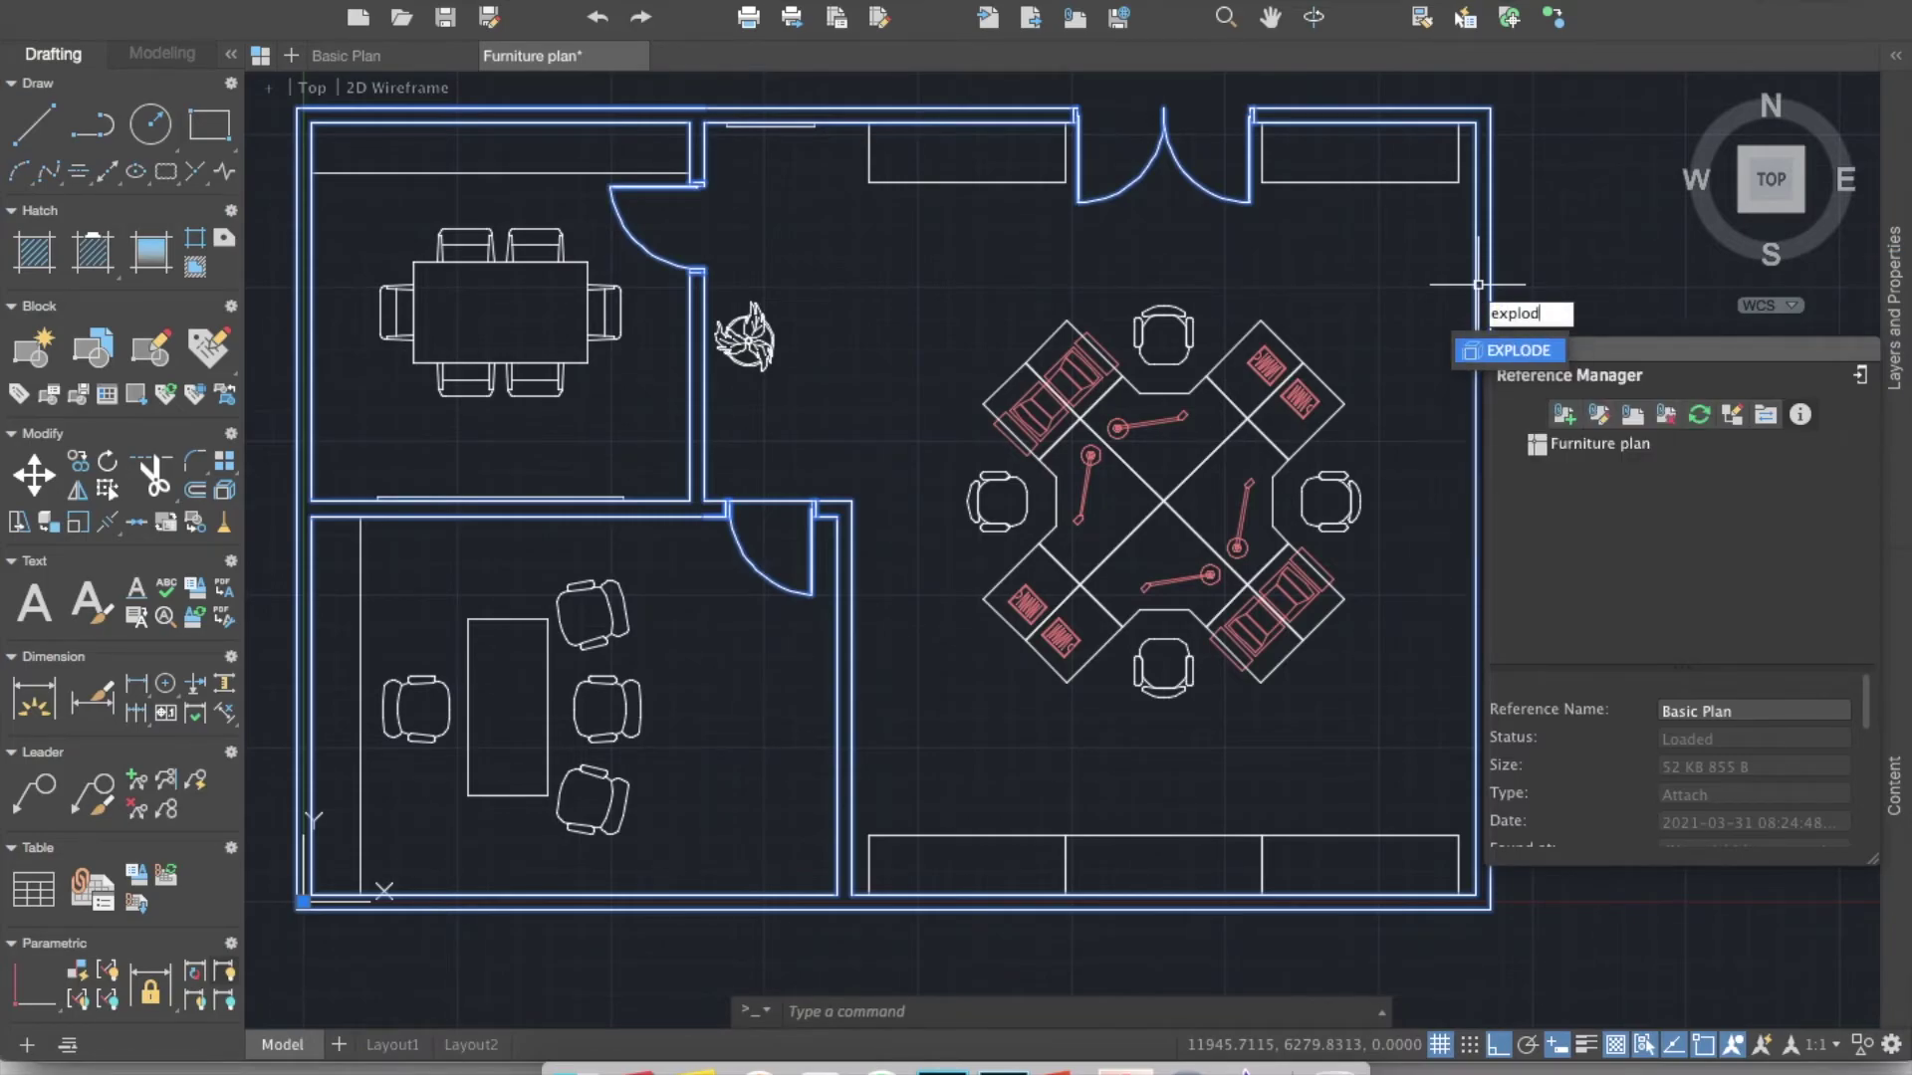
pyautogui.press('Escape')
# Stretch the right-hand wall further right using a crossing selection
pyautogui.moveTo(1477, 266); pyautogui.dragTo(1243, 290, button='middle')
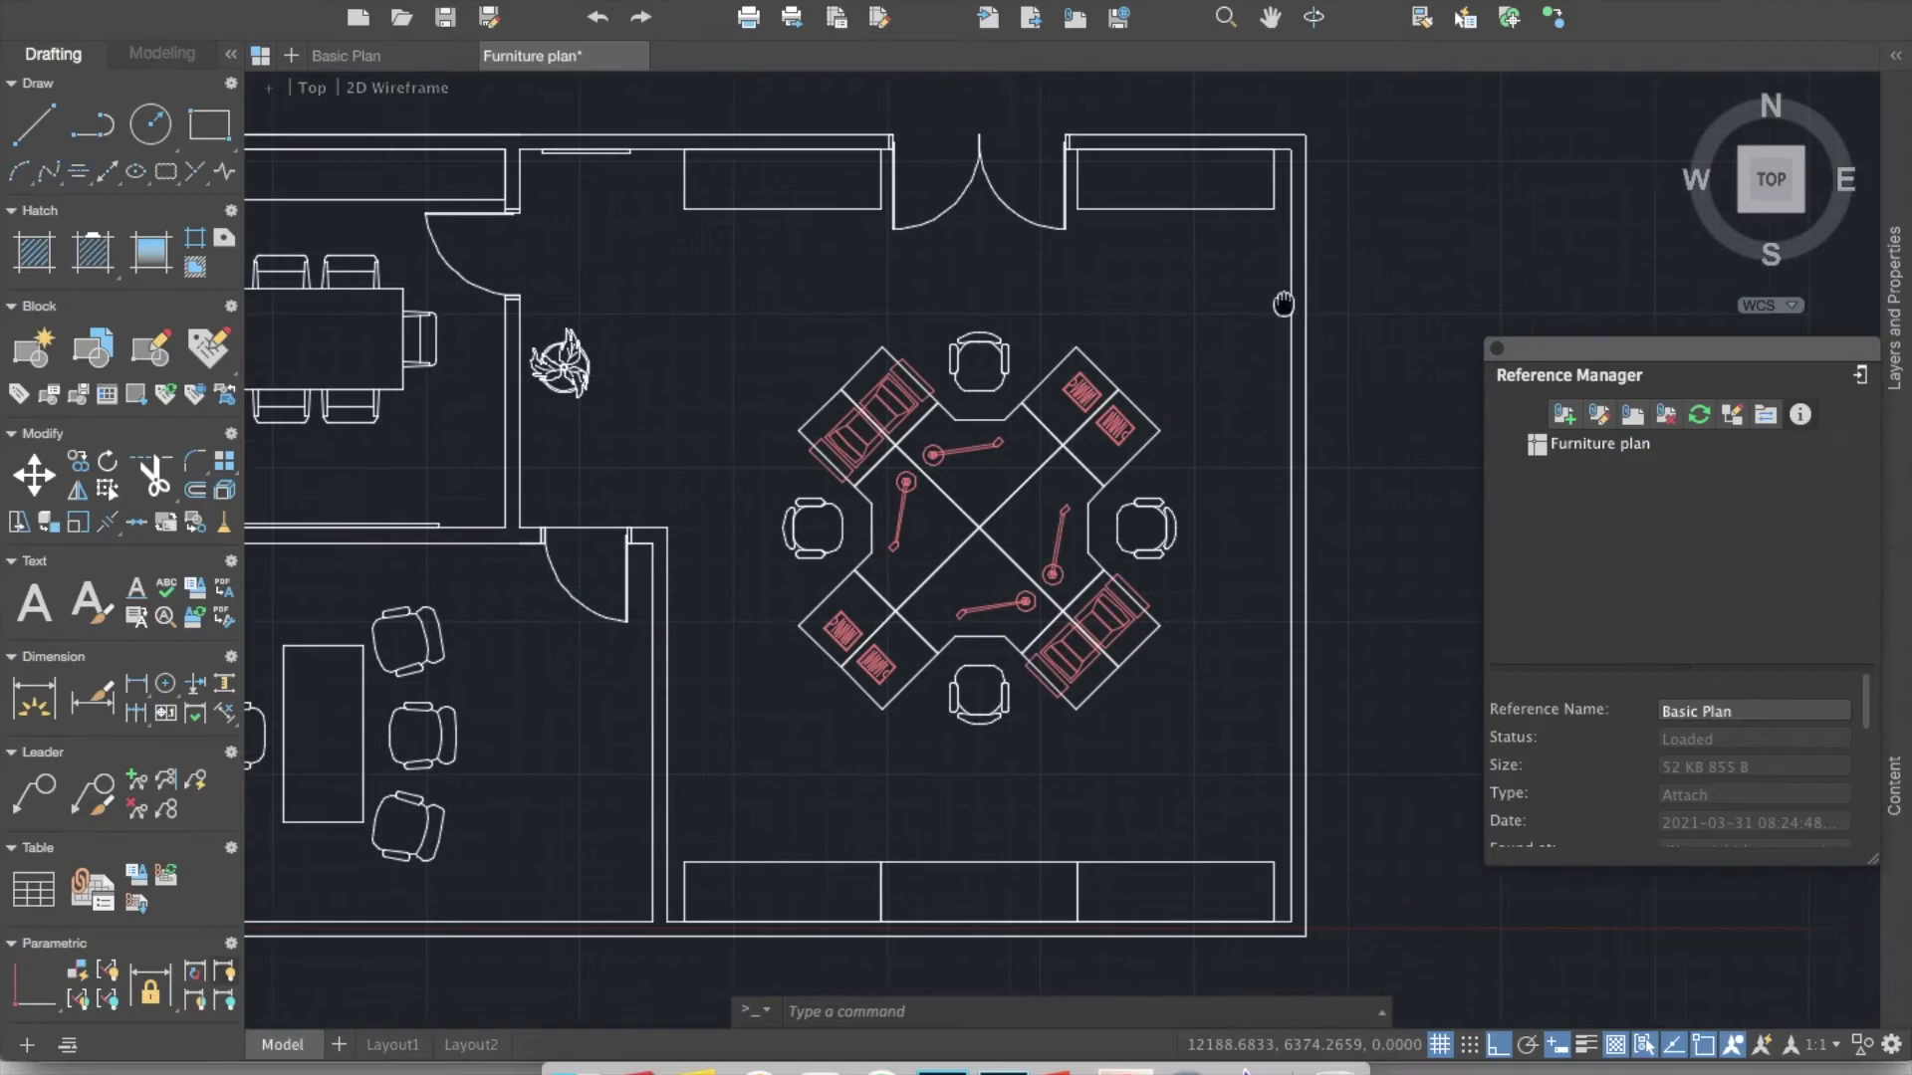
pyautogui.write('s')
pyautogui.press('Return')
pyautogui.click(1280, 951)
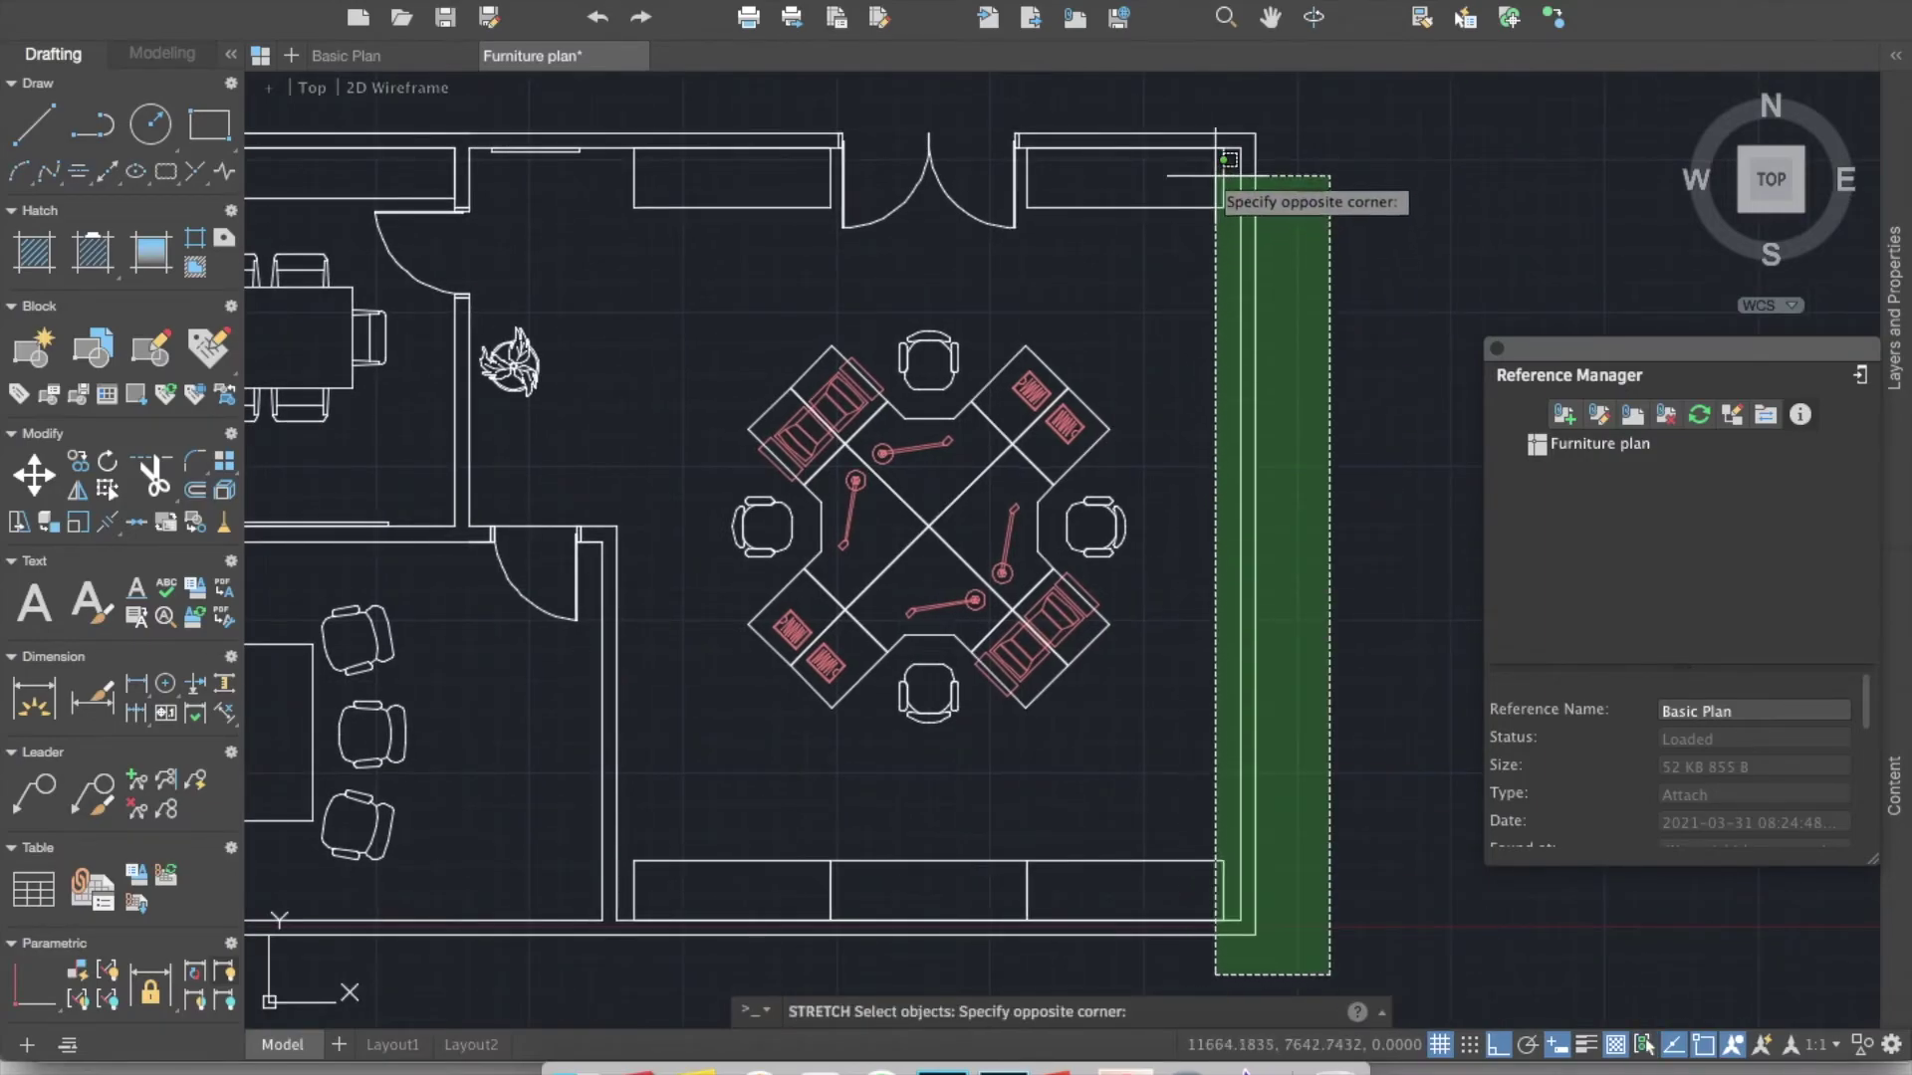
pyautogui.click(1225, 191)
pyautogui.press('Return')
pyautogui.click(1335, 244)
pyautogui.click(1449, 246)
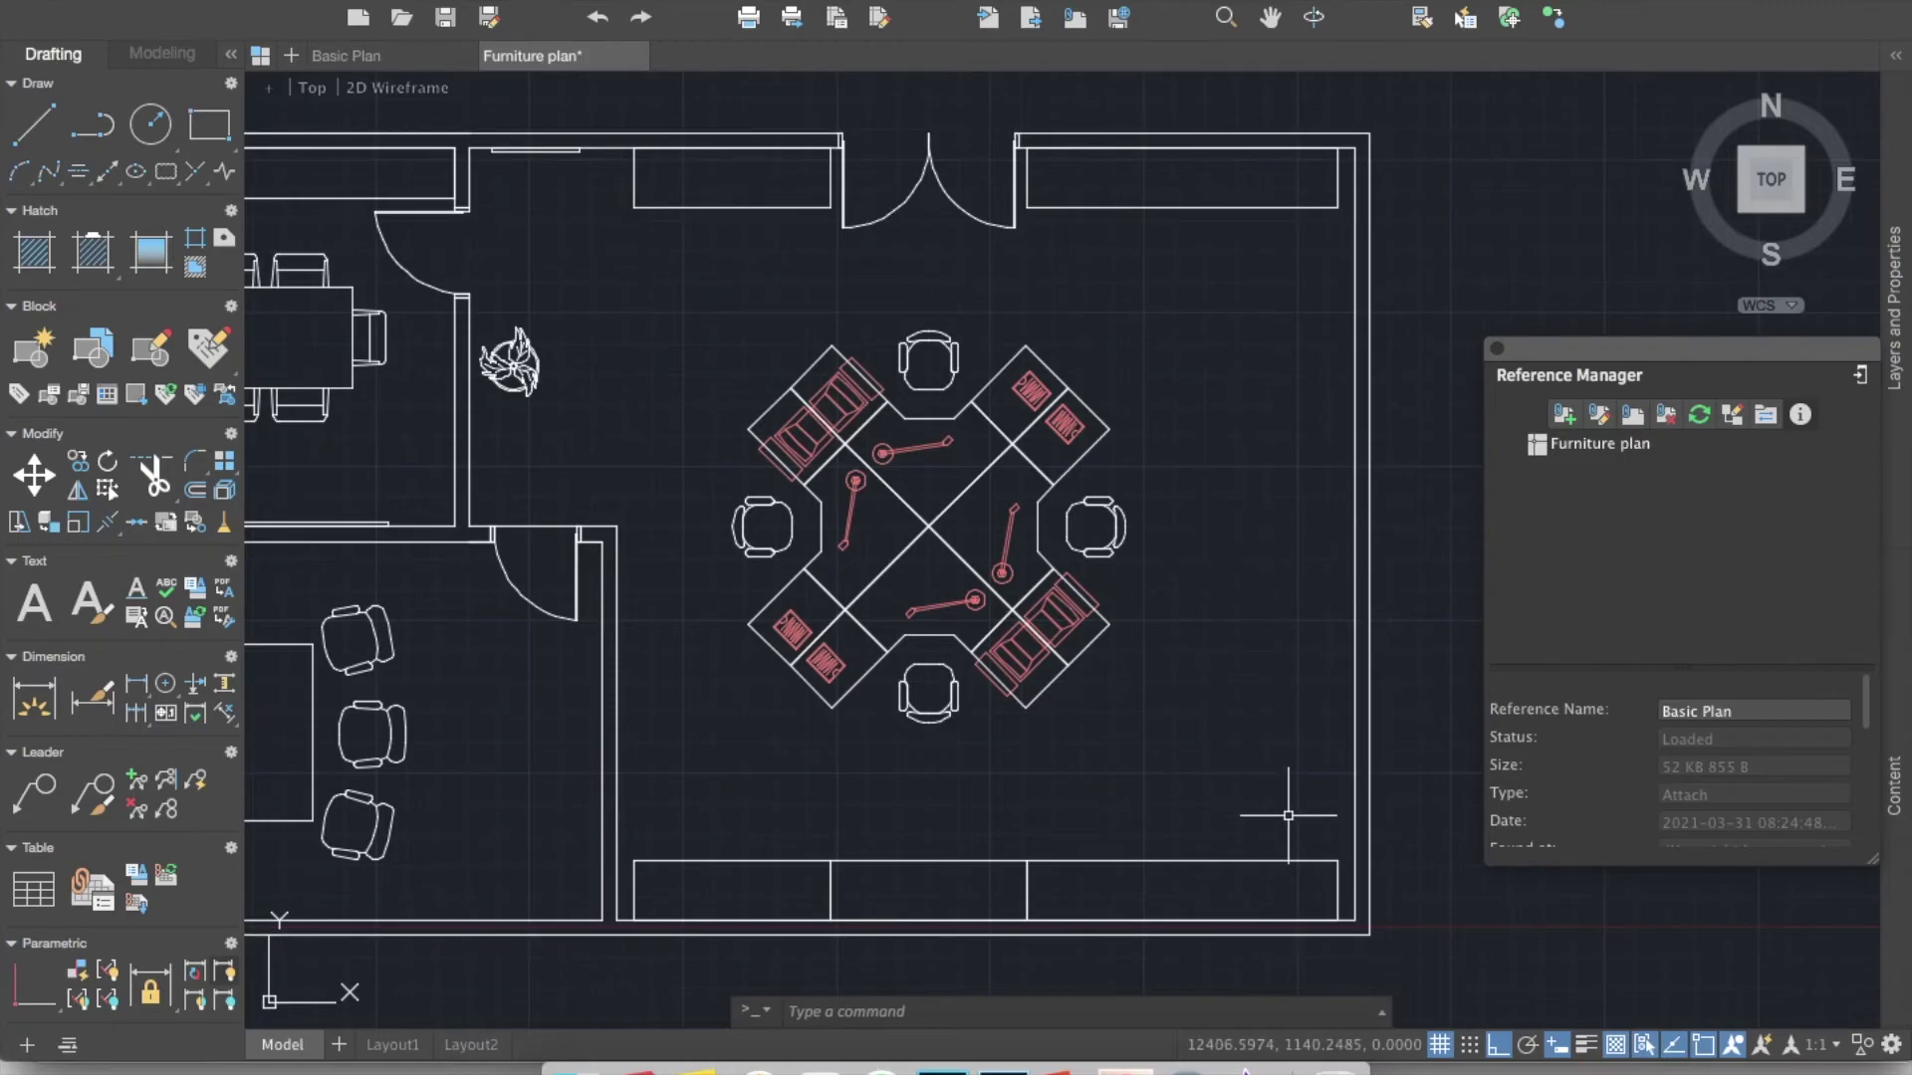
pyautogui.hscroll(3, 1288, 815)
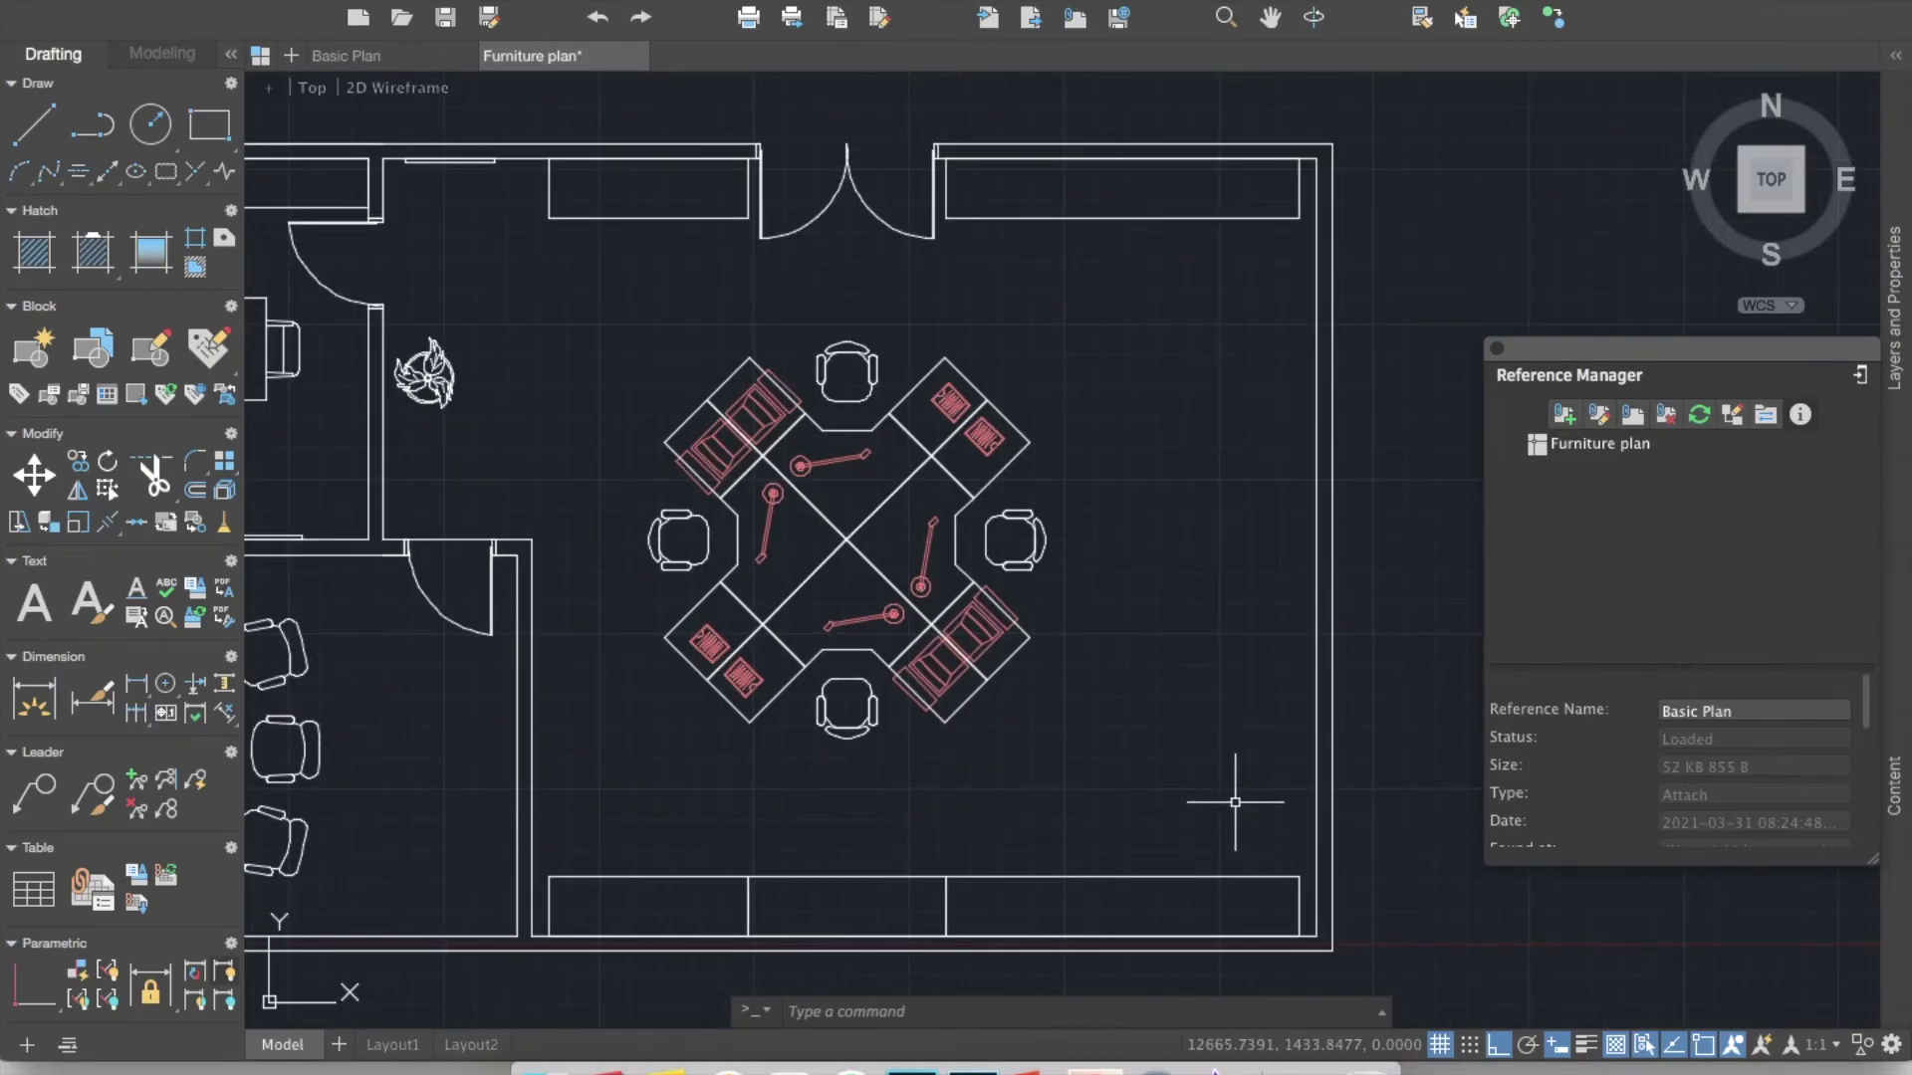
pyautogui.click(244, 2)
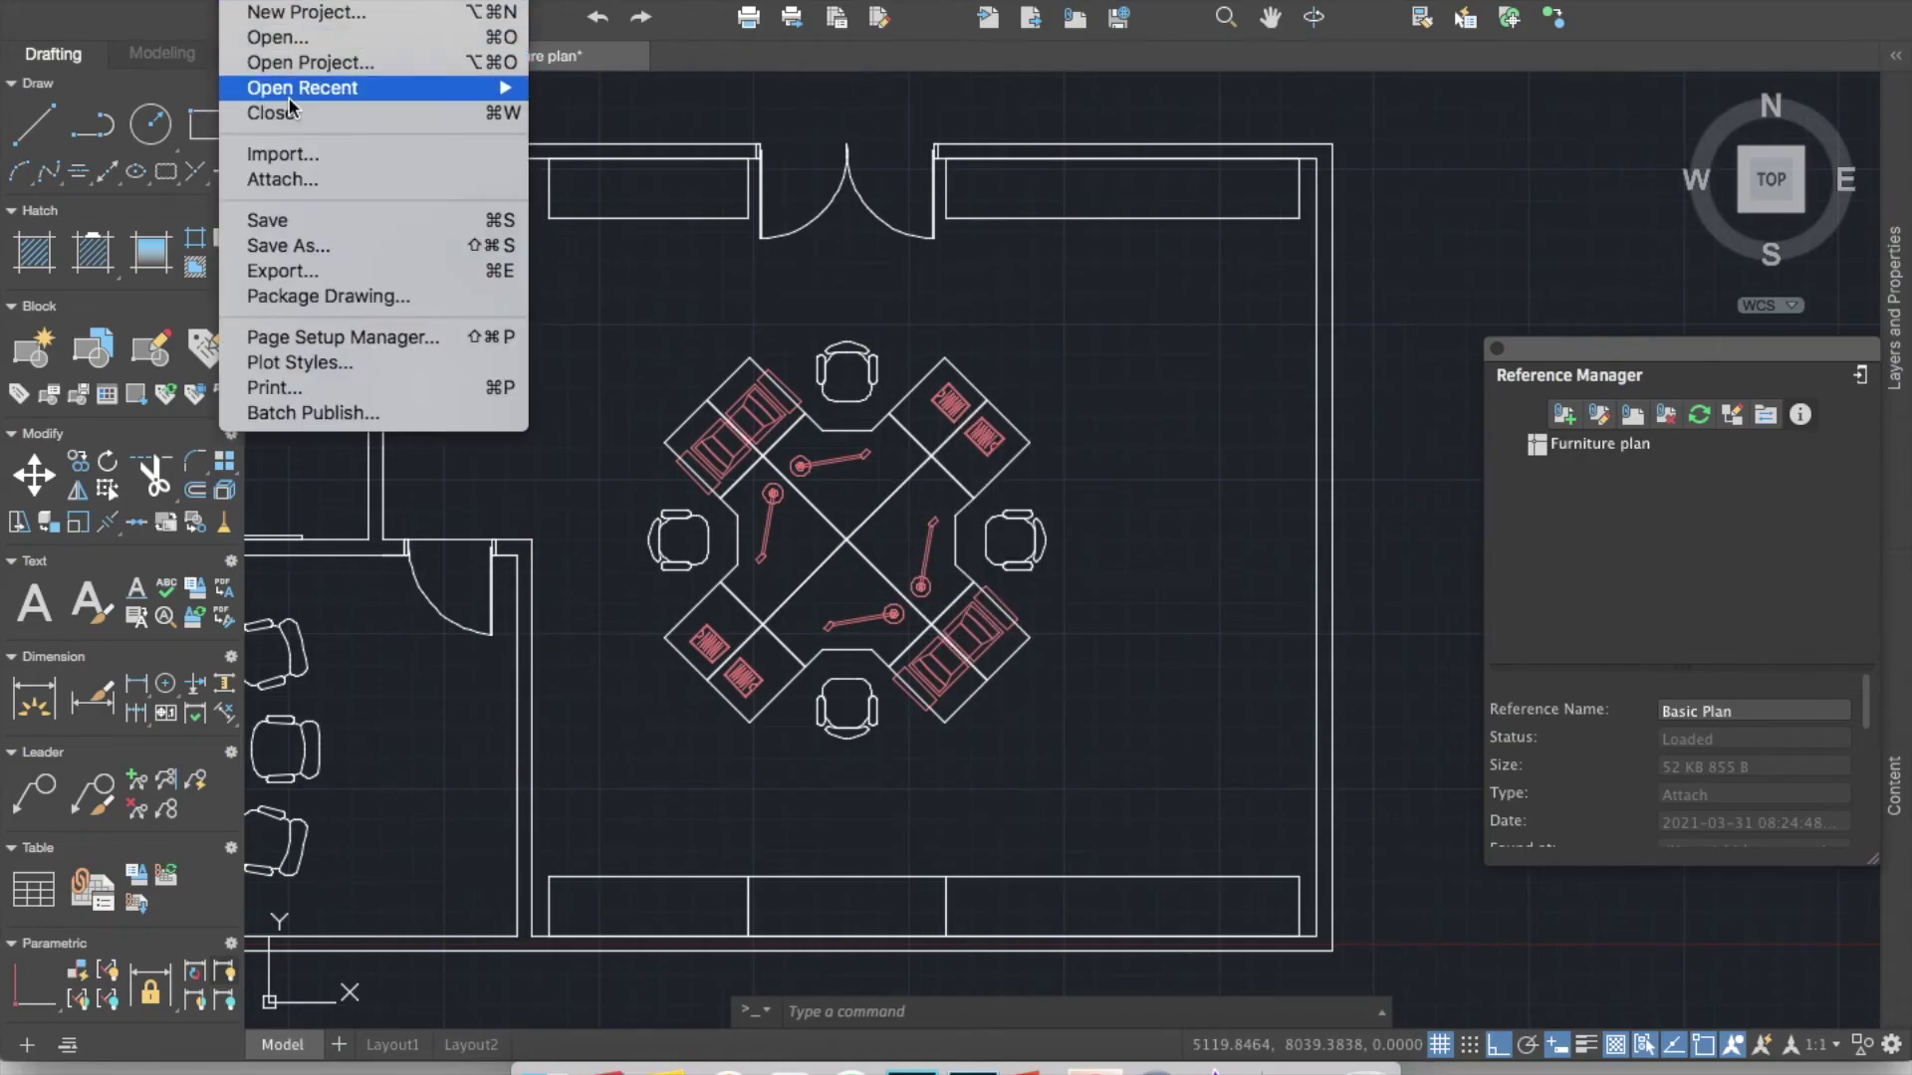
# Save the edited furniture plan under a new file name in the Xref folder
pyautogui.click(289, 245)
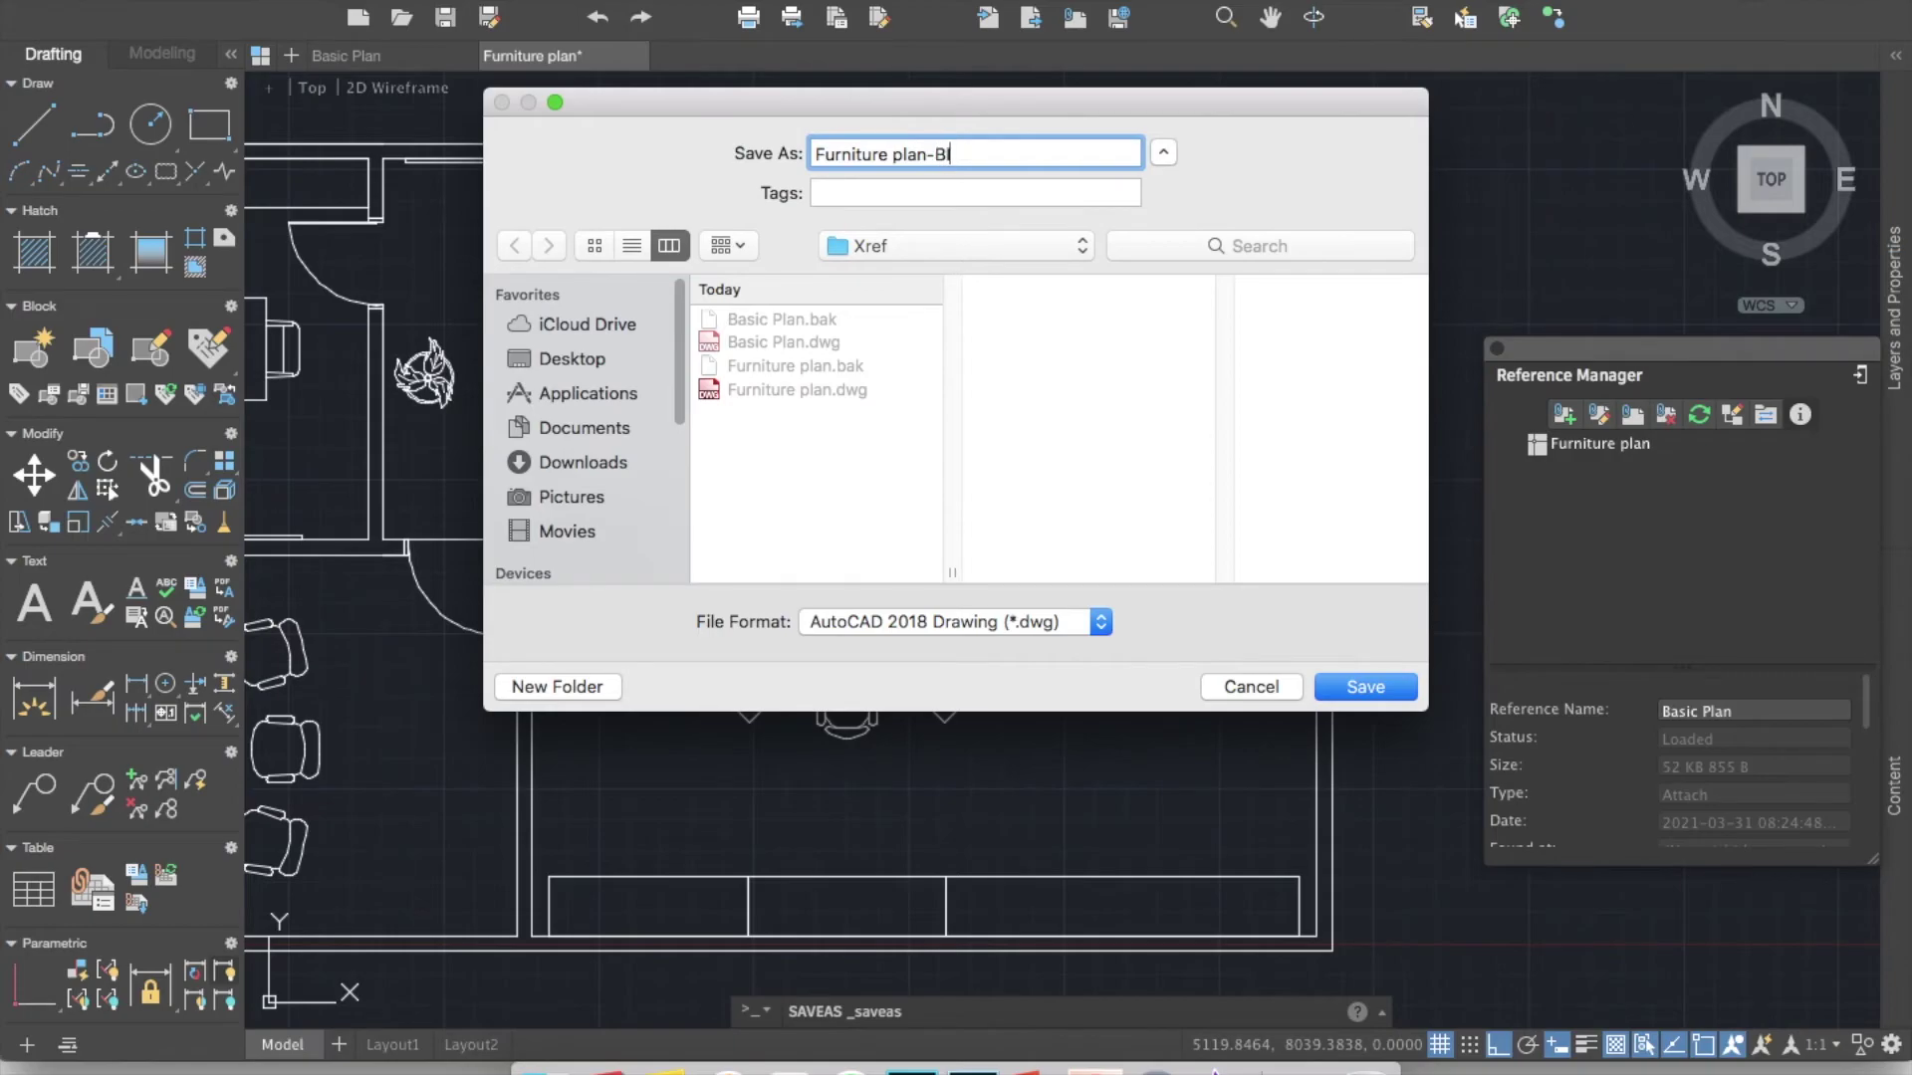
pyautogui.press('Return')
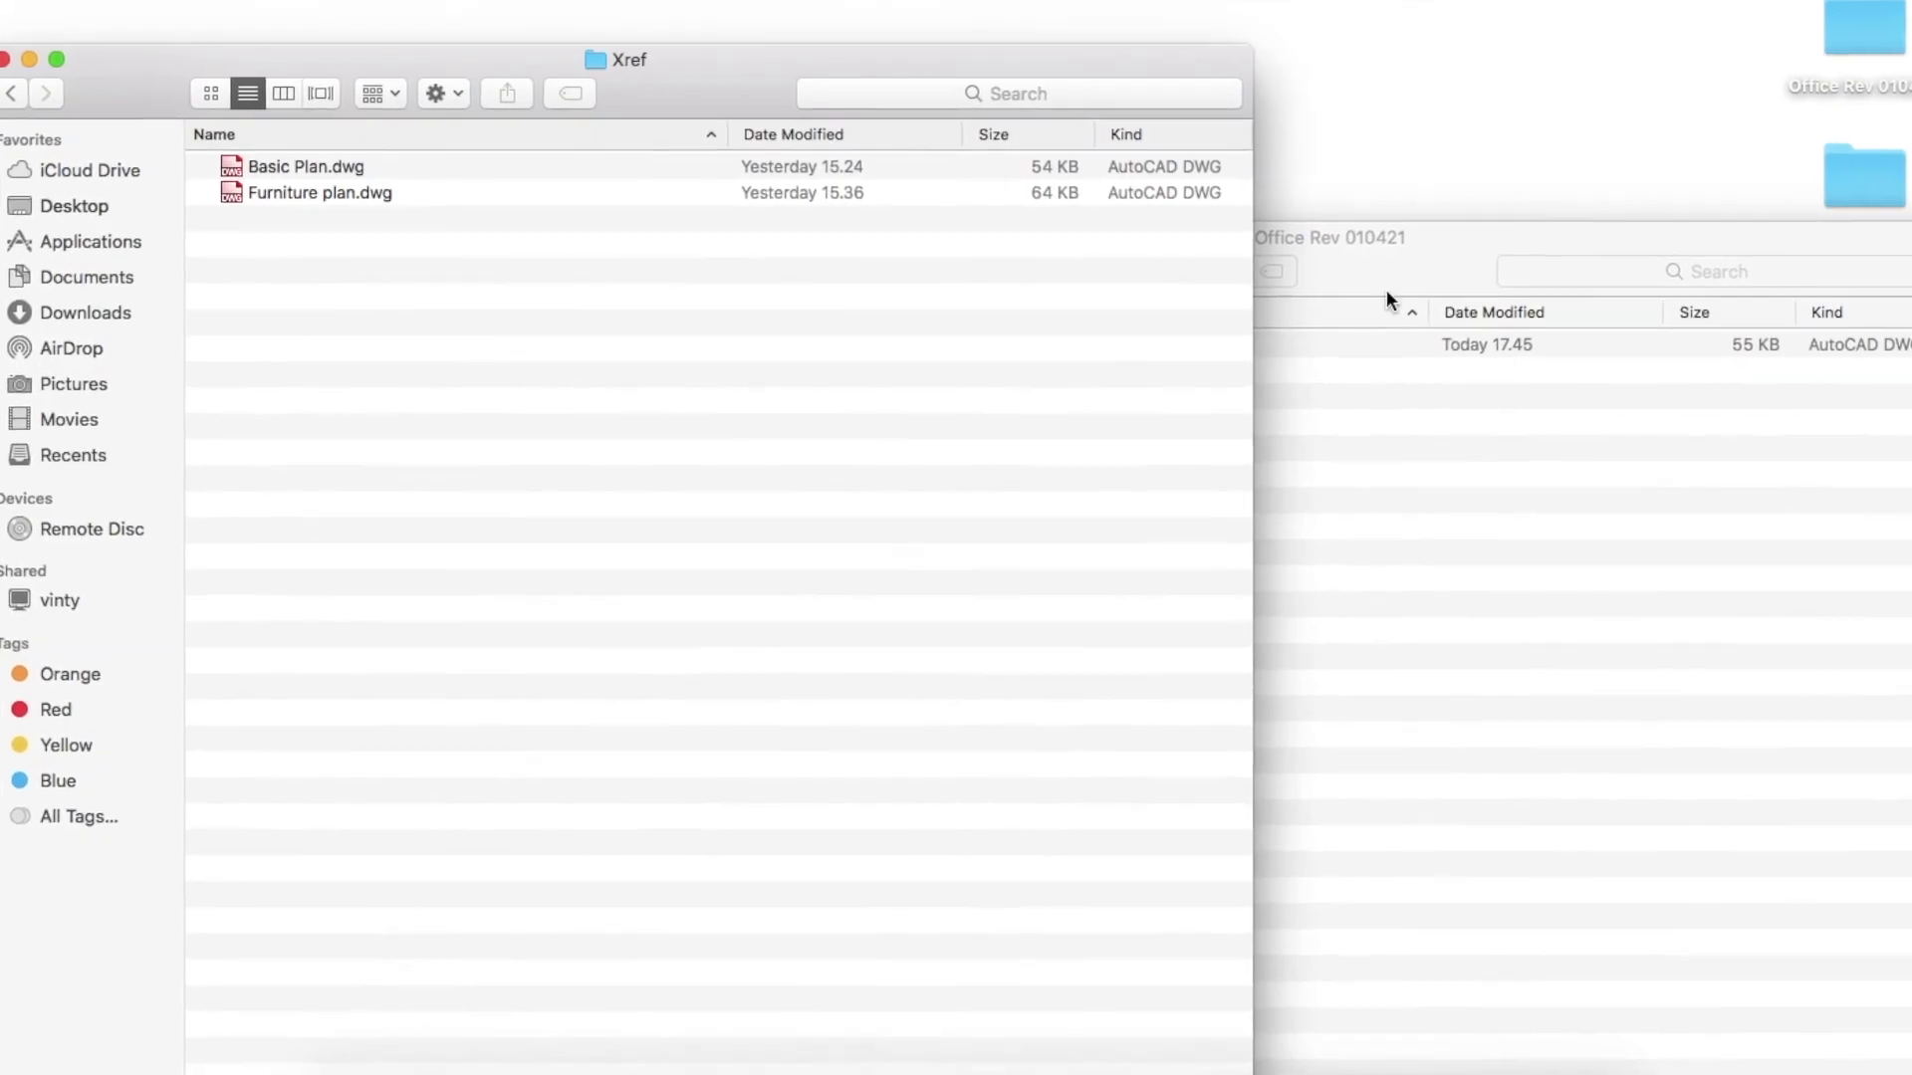
# In the Office Rev 010421 folder, rename Plan Rev 010421.dwg to Basic Plan.dwg
pyautogui.click(1383, 261)
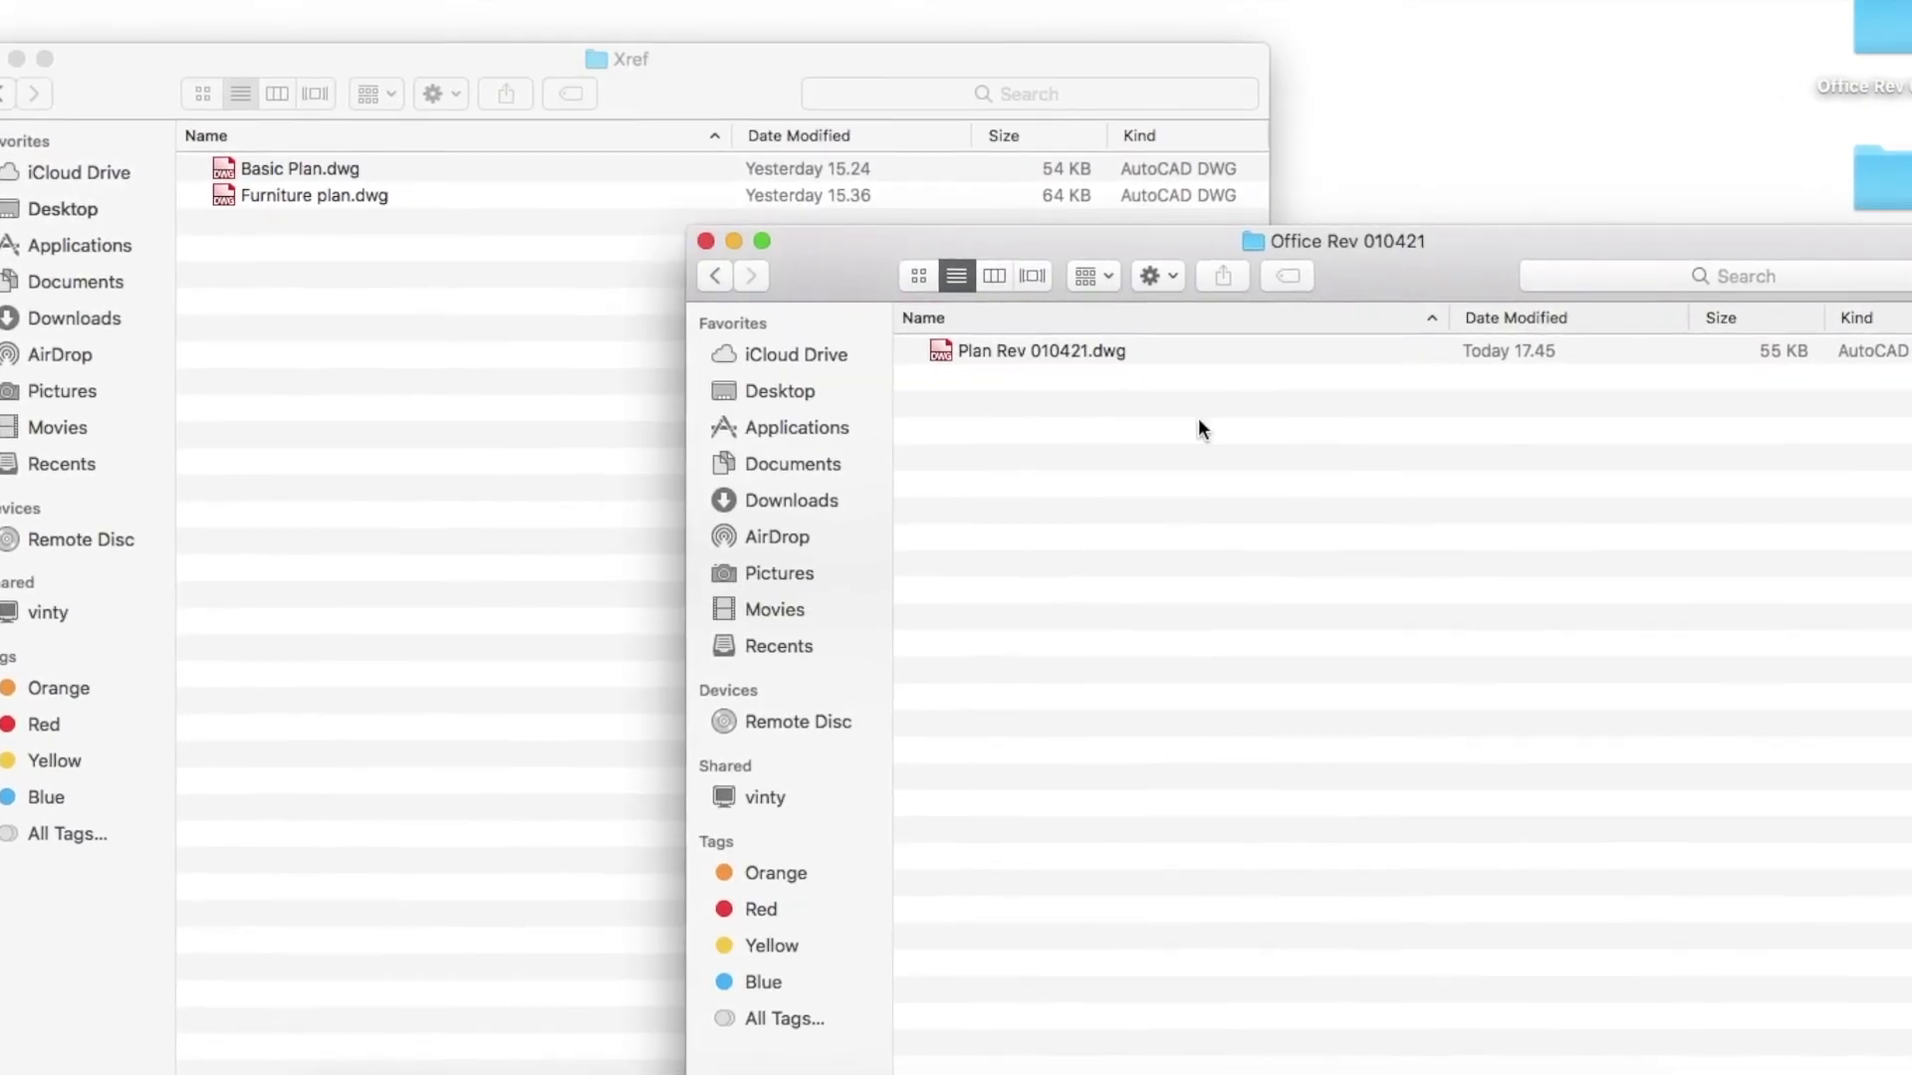
pyautogui.rightClick(1061, 359)
pyautogui.click(1125, 516)
pyautogui.write('Basic Plan')
pyautogui.press('Return')
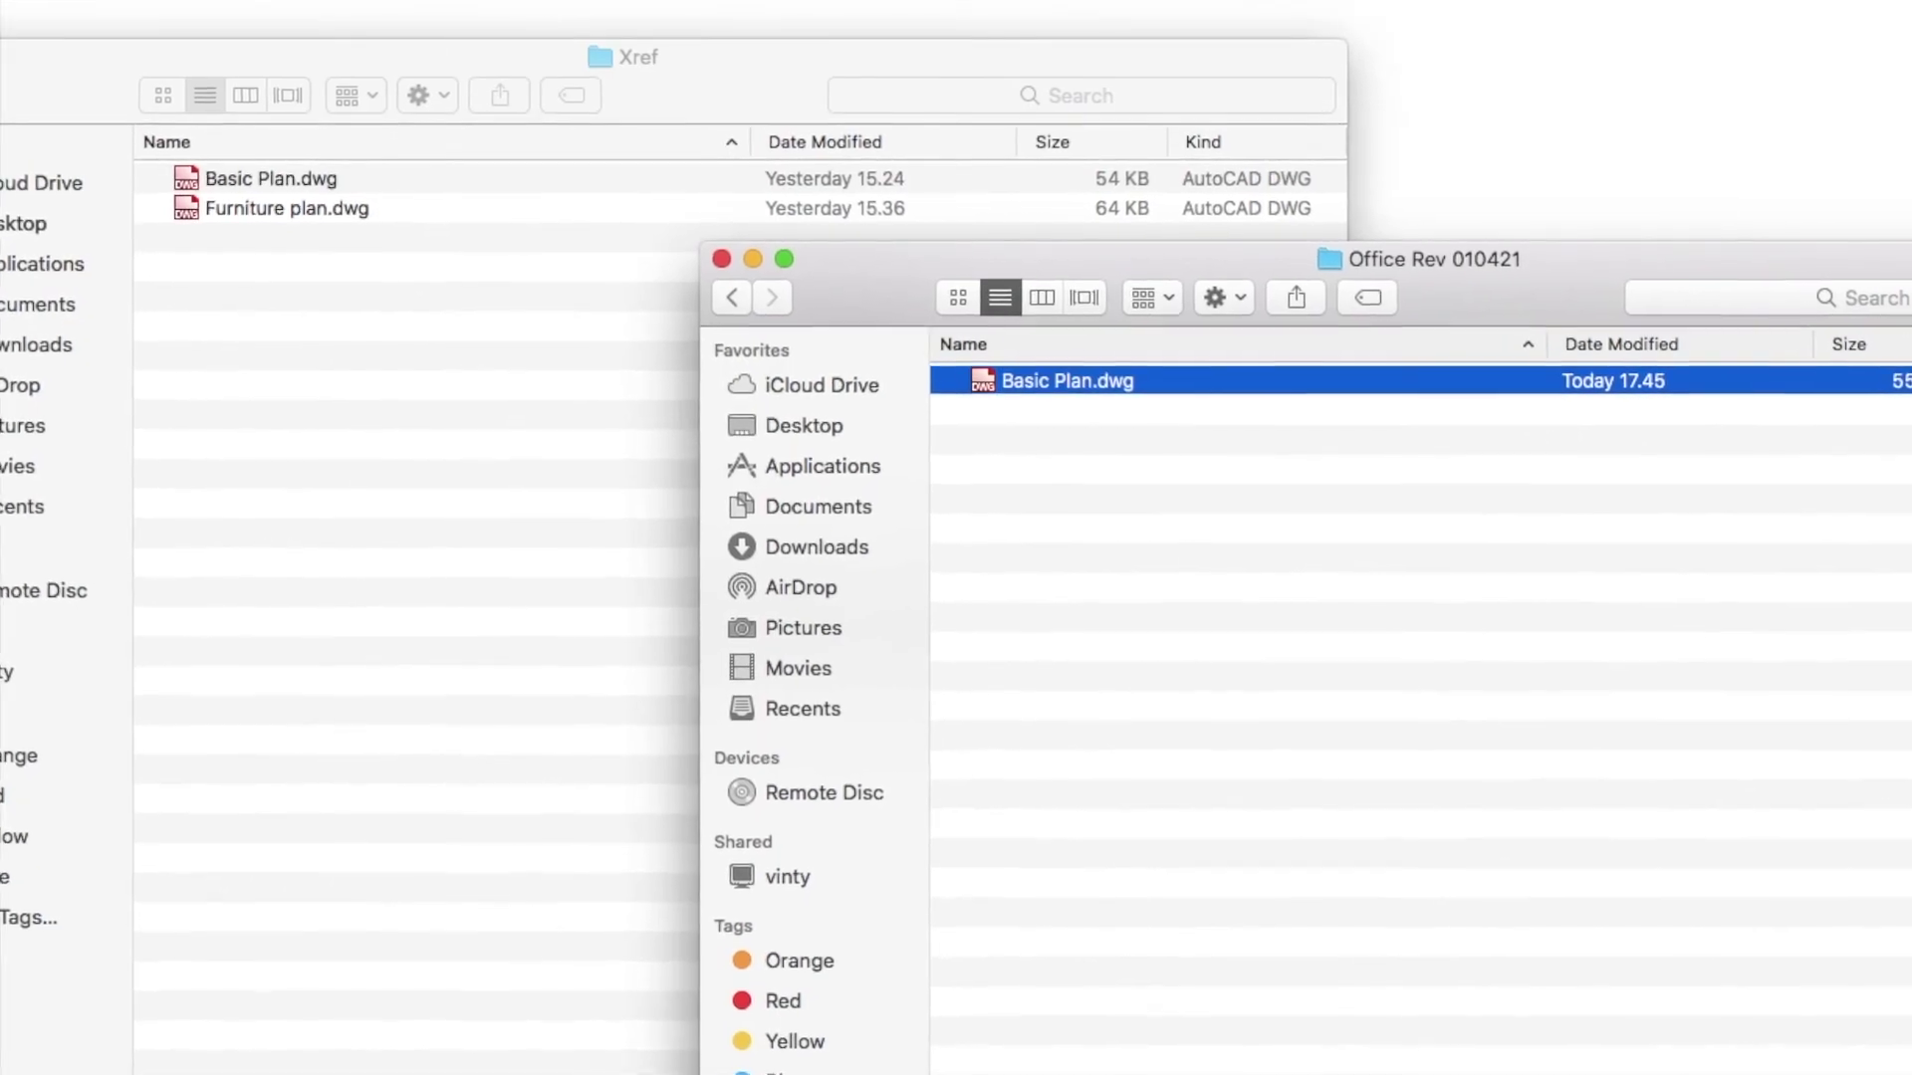
# Copy Basic Plan.dwg into the Xref folder, replacing the existing Basic Plan.dwg
pyautogui.rightClick(1125, 378)
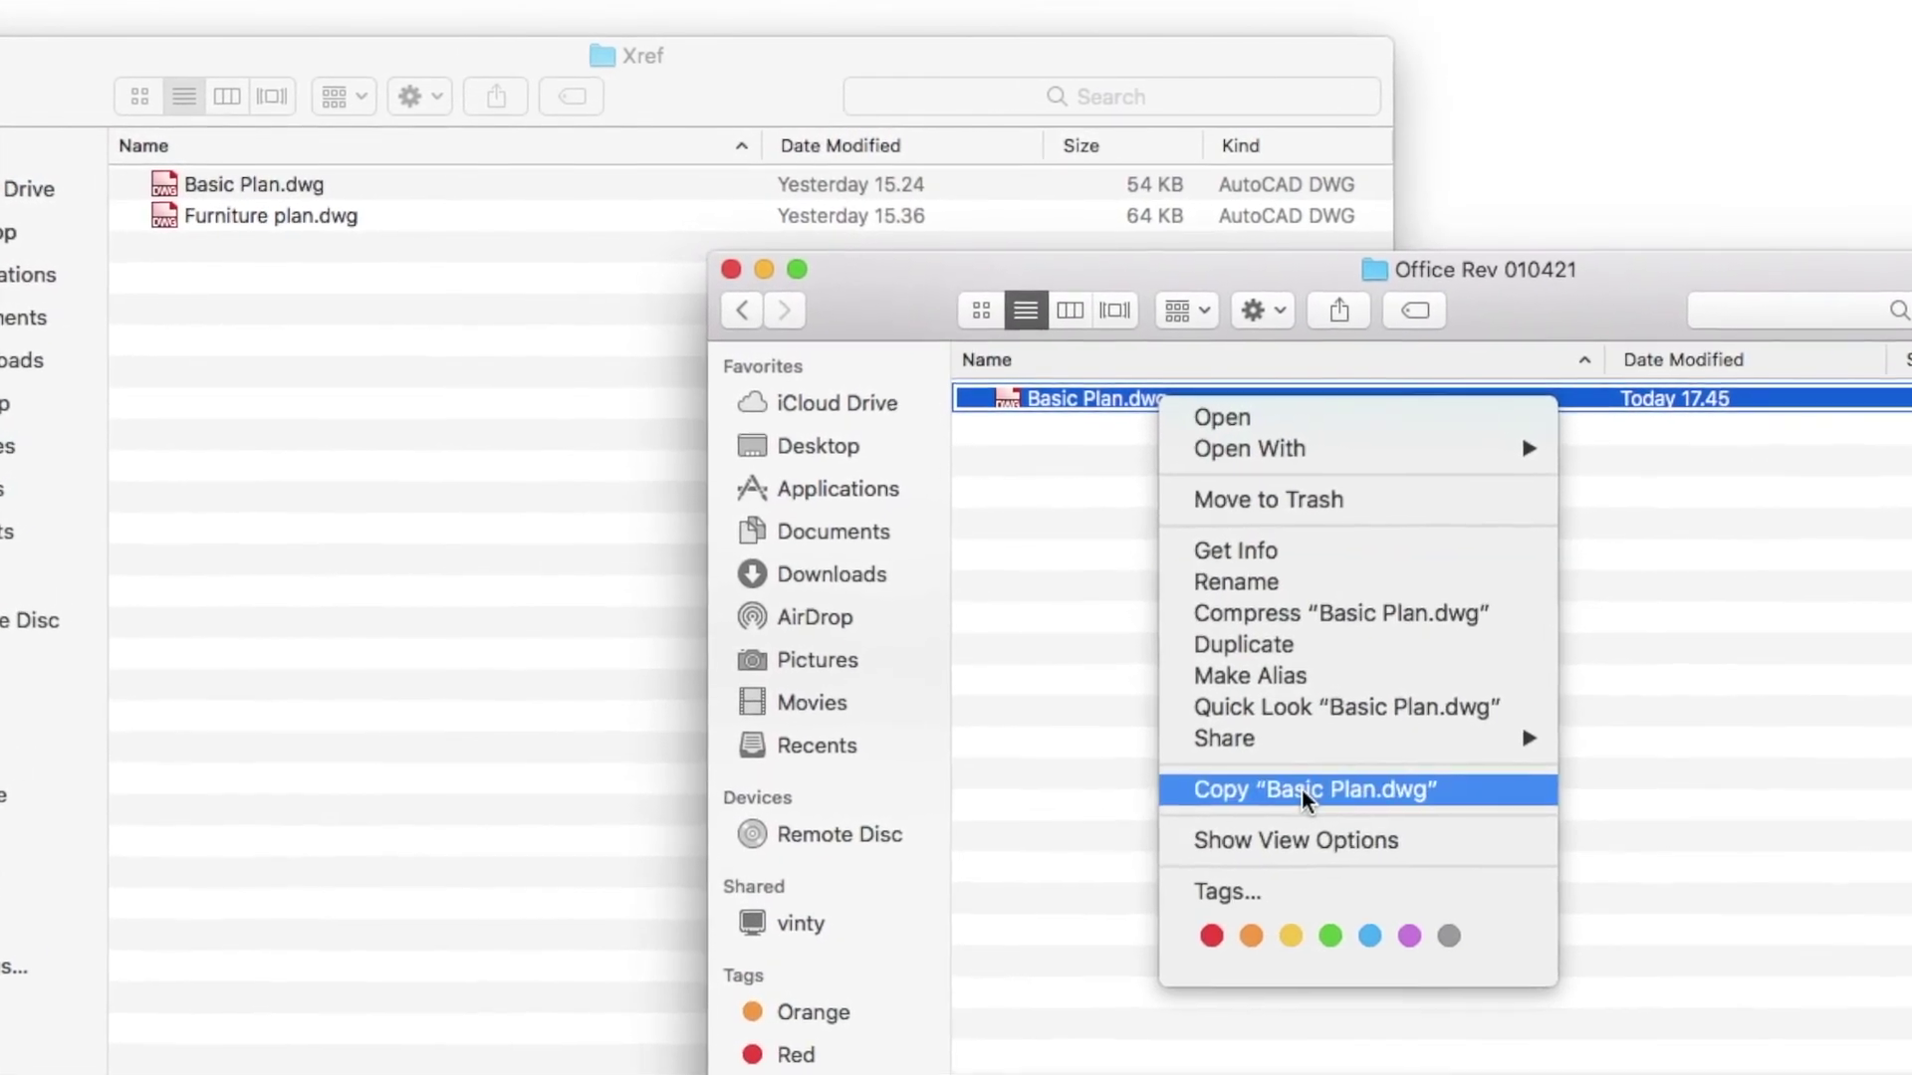
pyautogui.click(1294, 770)
pyautogui.rightClick(414, 351)
pyautogui.click(521, 476)
pyautogui.click(1332, 407)
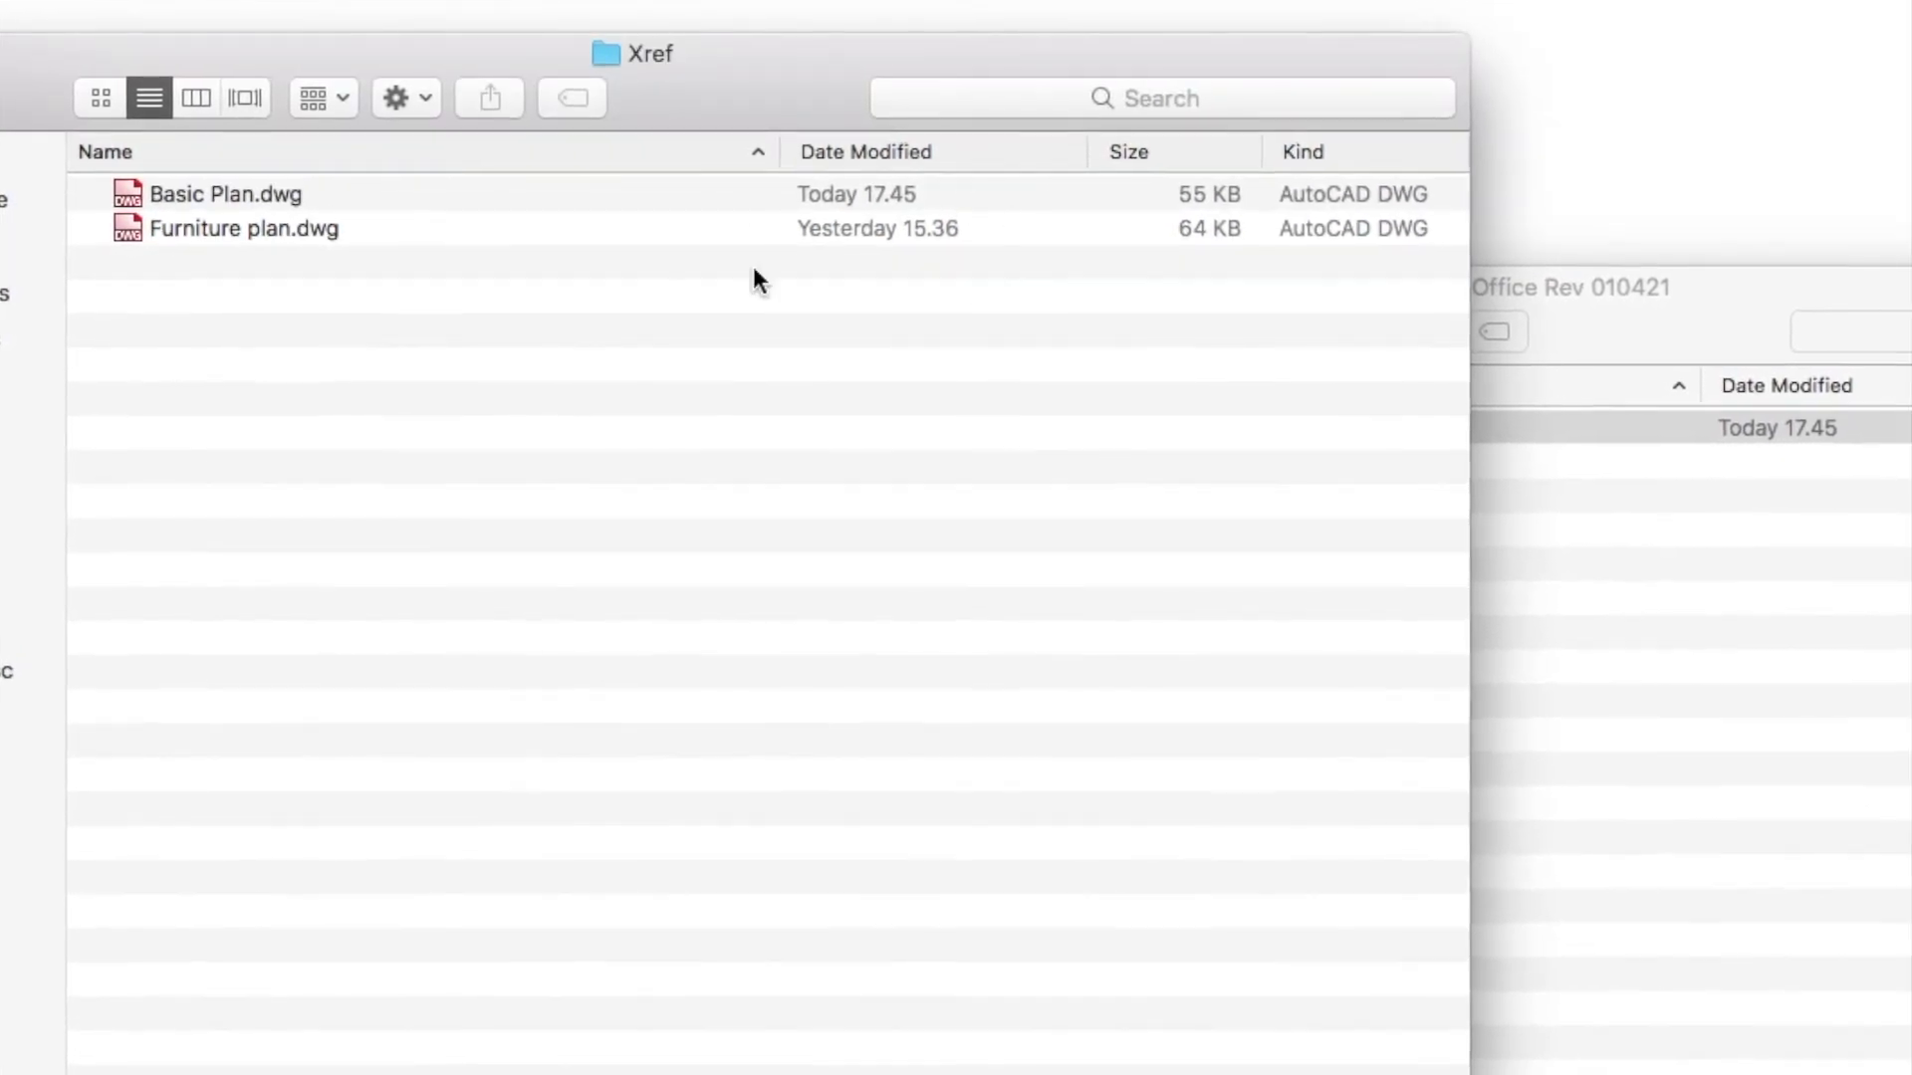